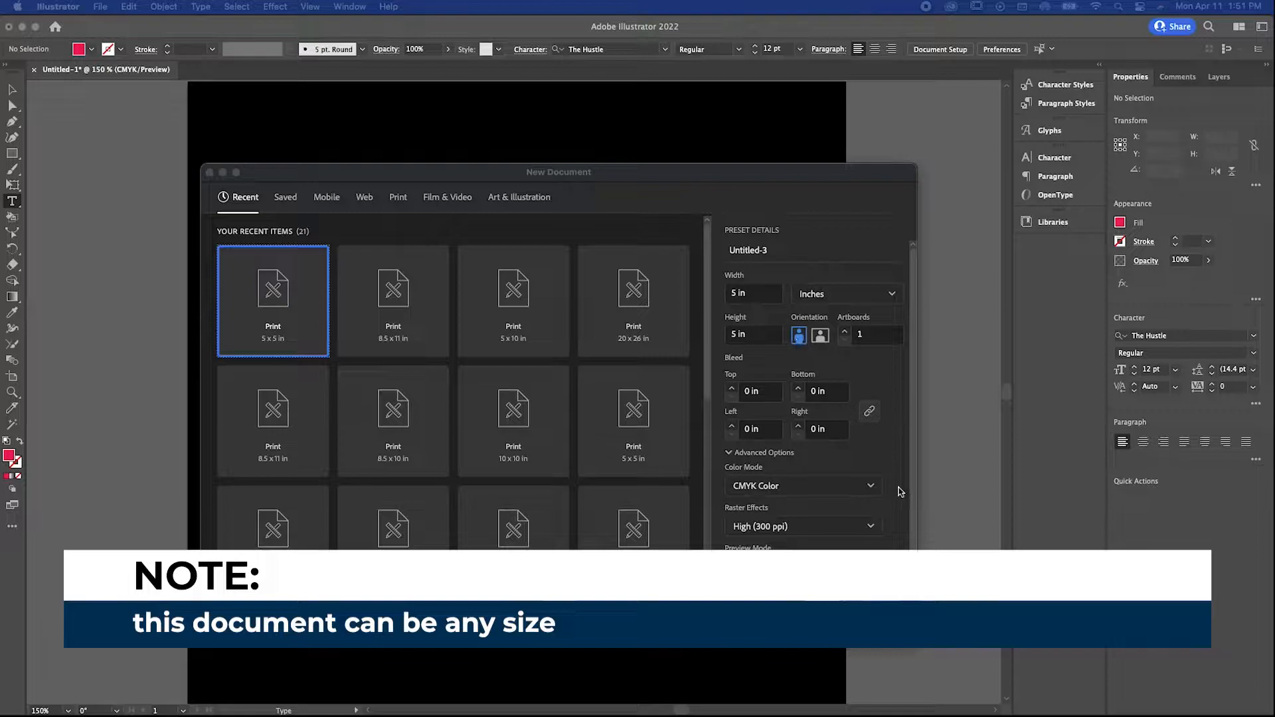
Create a 5 x 5 in CMYK print document and add a 5 x 5 in rectangle to it.
click(877, 627)
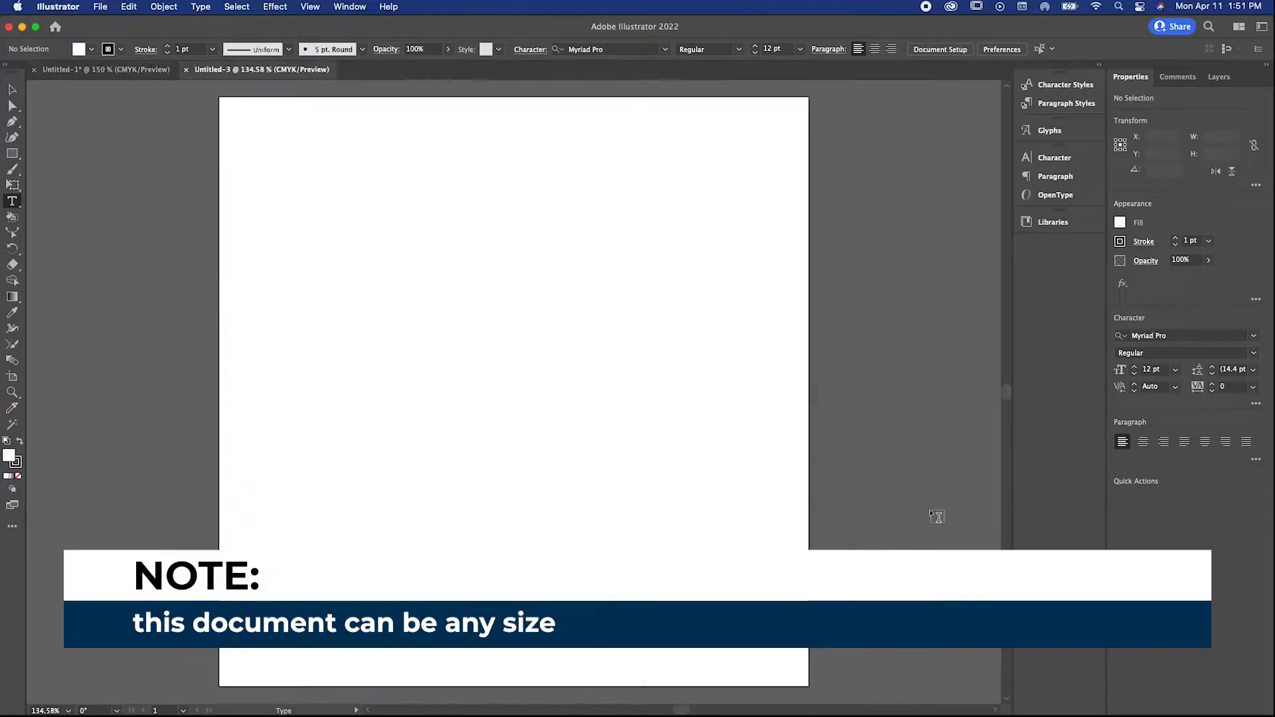
click(12, 89)
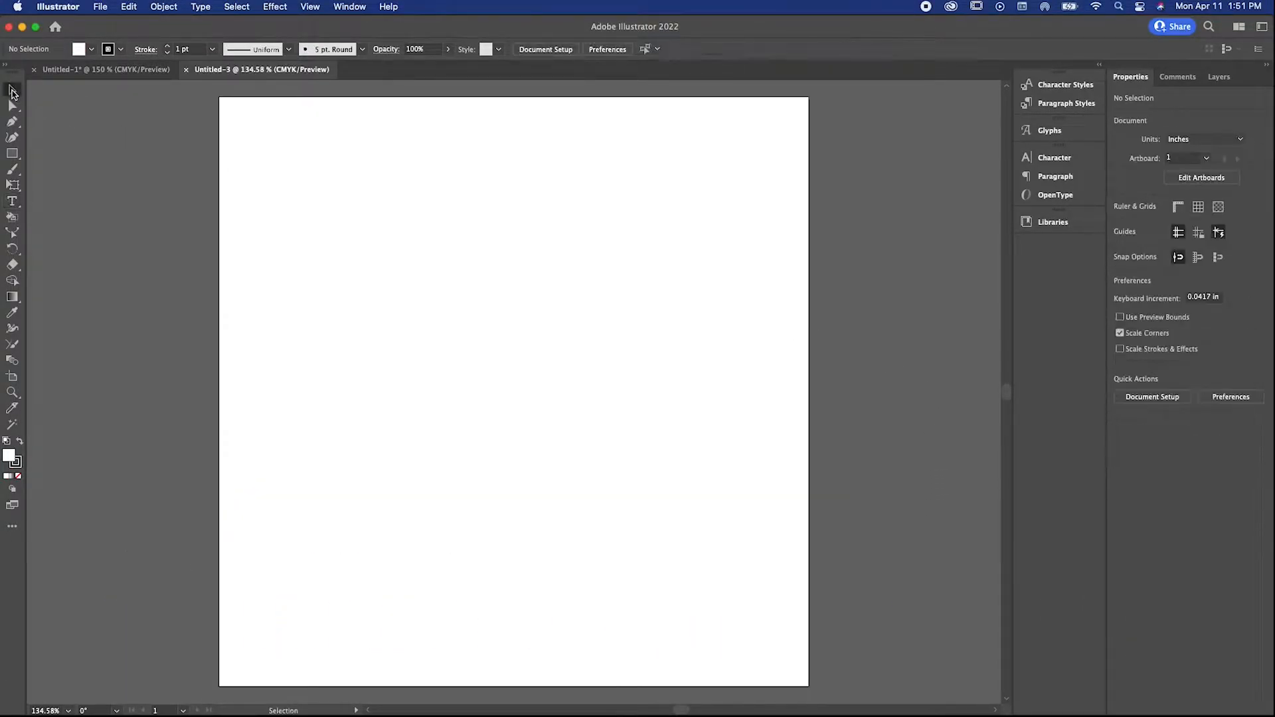
click(12, 154)
click(489, 341)
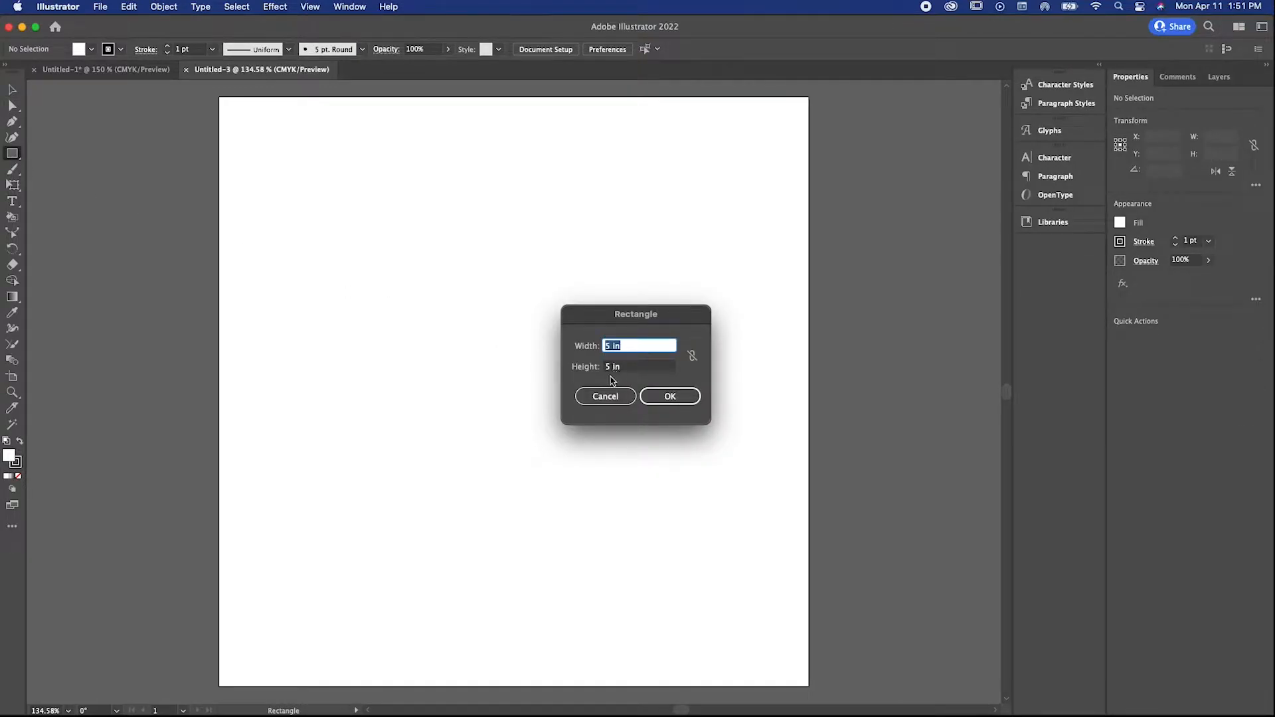
click(665, 395)
Move the 5 in rectangle over the artboard and centre it horizontally and vertically so it covers the artboard.
click(11, 89)
drag(657, 472, 398, 253)
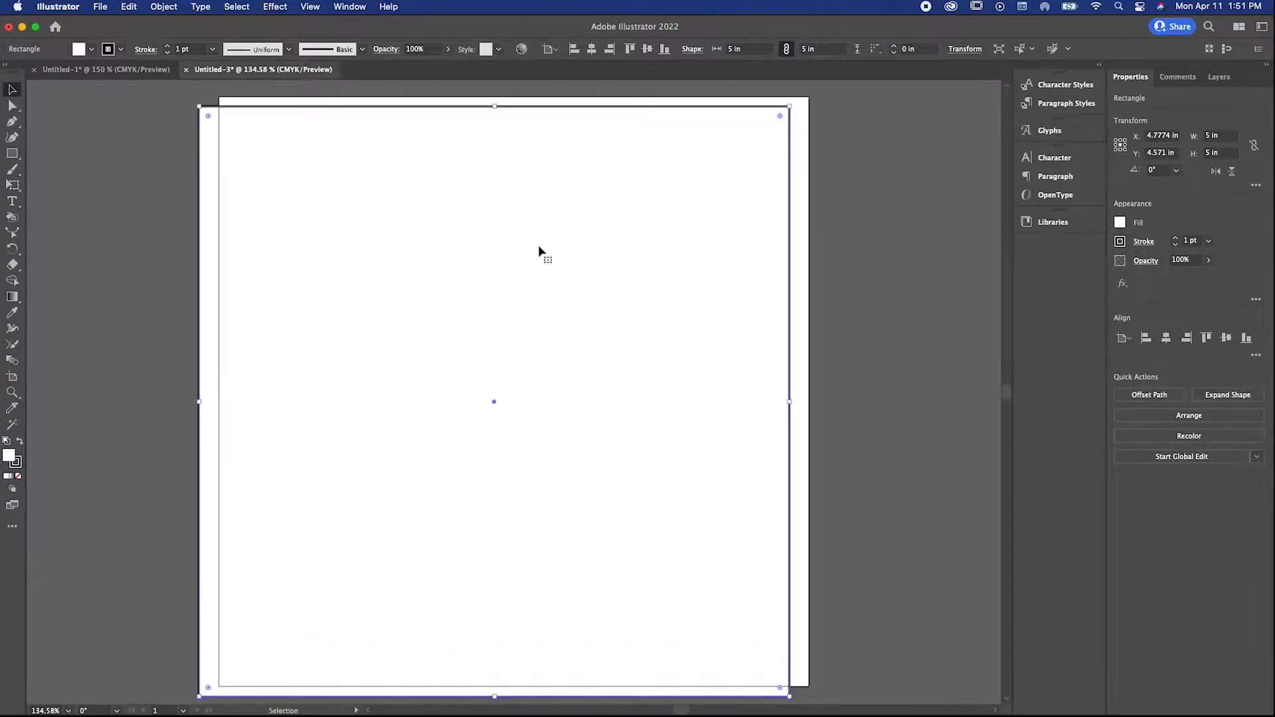
click(591, 49)
click(646, 49)
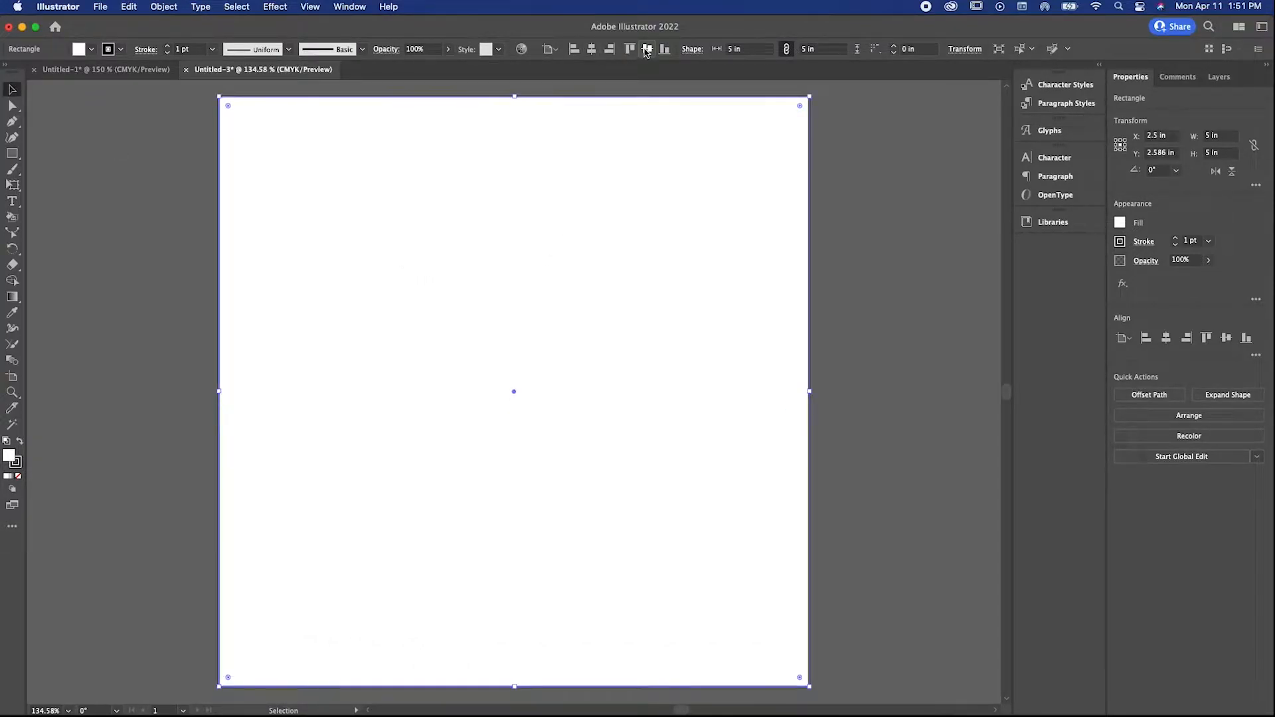
Remove the rectangle's stroke, fill it with black, and deselect it.
click(1120, 242)
click(975, 290)
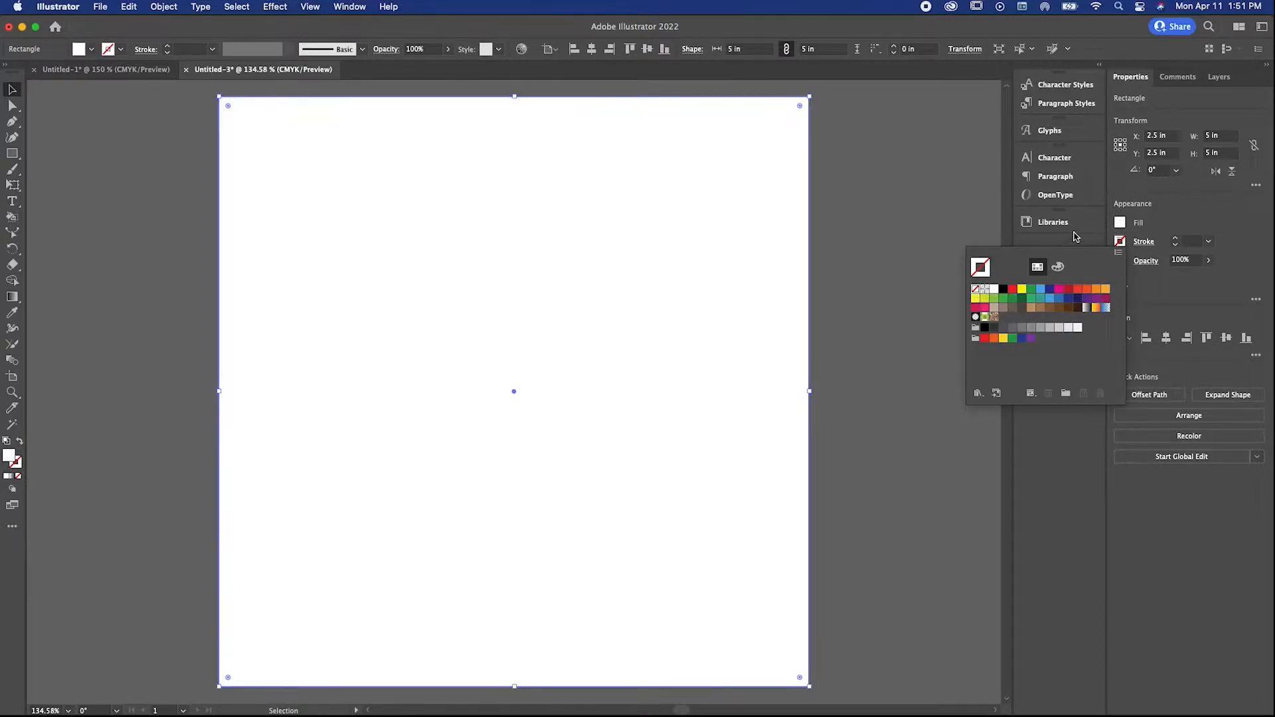
click(1121, 223)
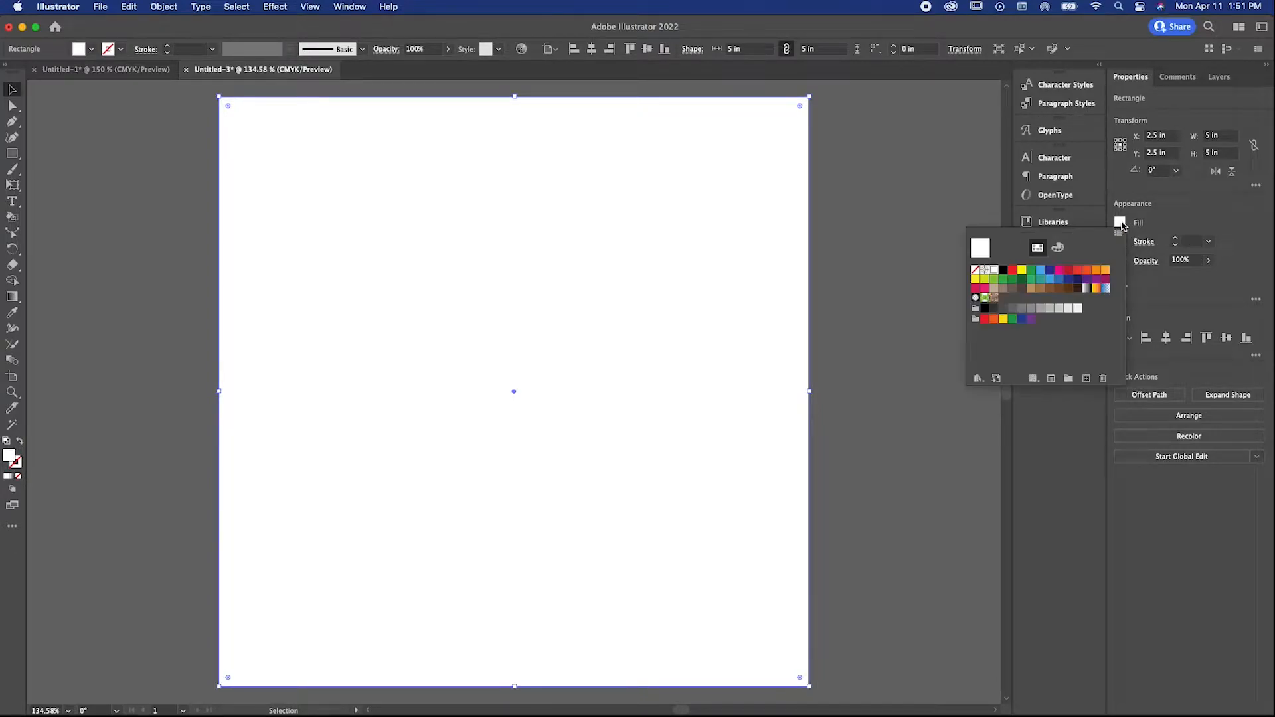
click(1003, 271)
click(917, 370)
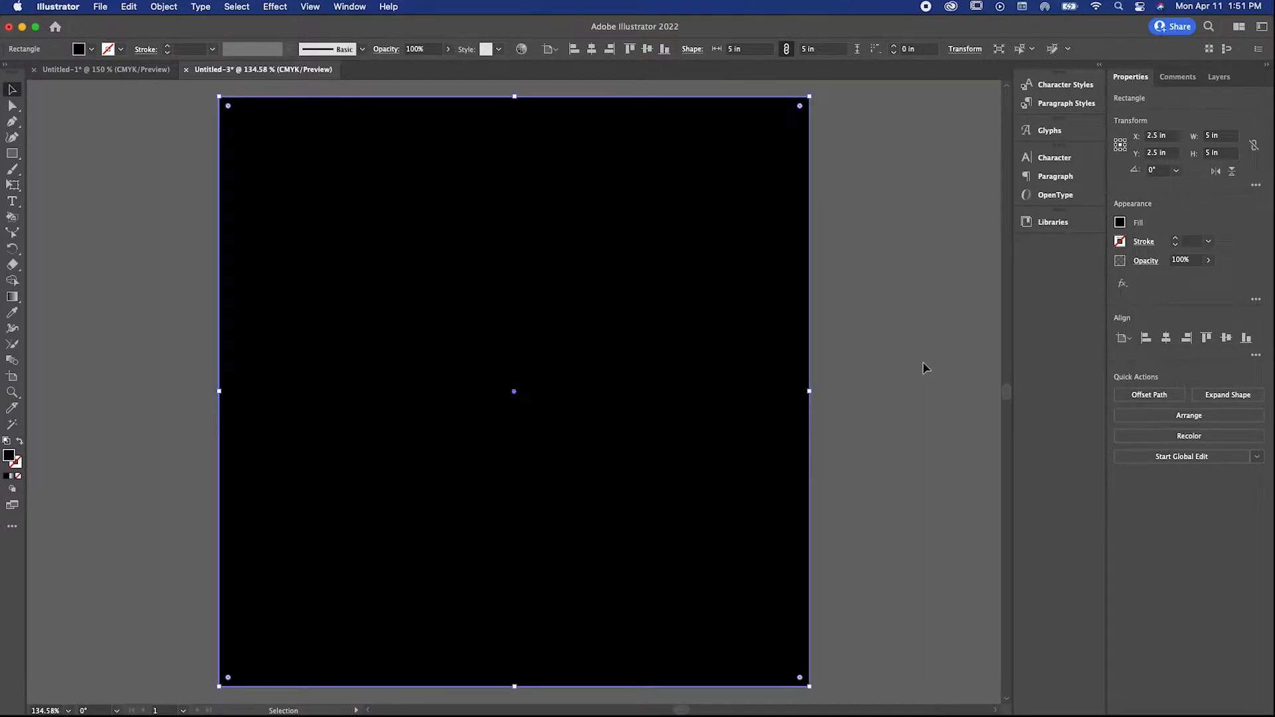
click(923, 369)
Rename the rectangle's layer as Background and lock it.
click(1219, 76)
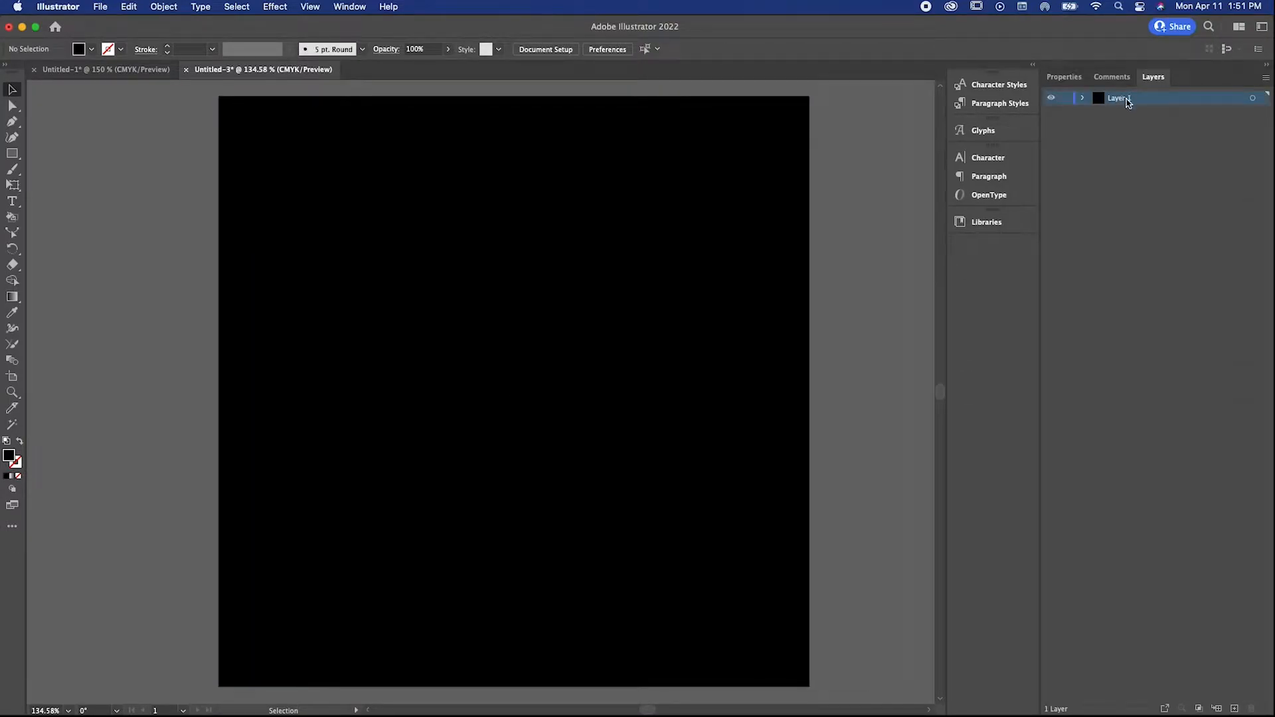
double_click(1122, 99)
text(Background)
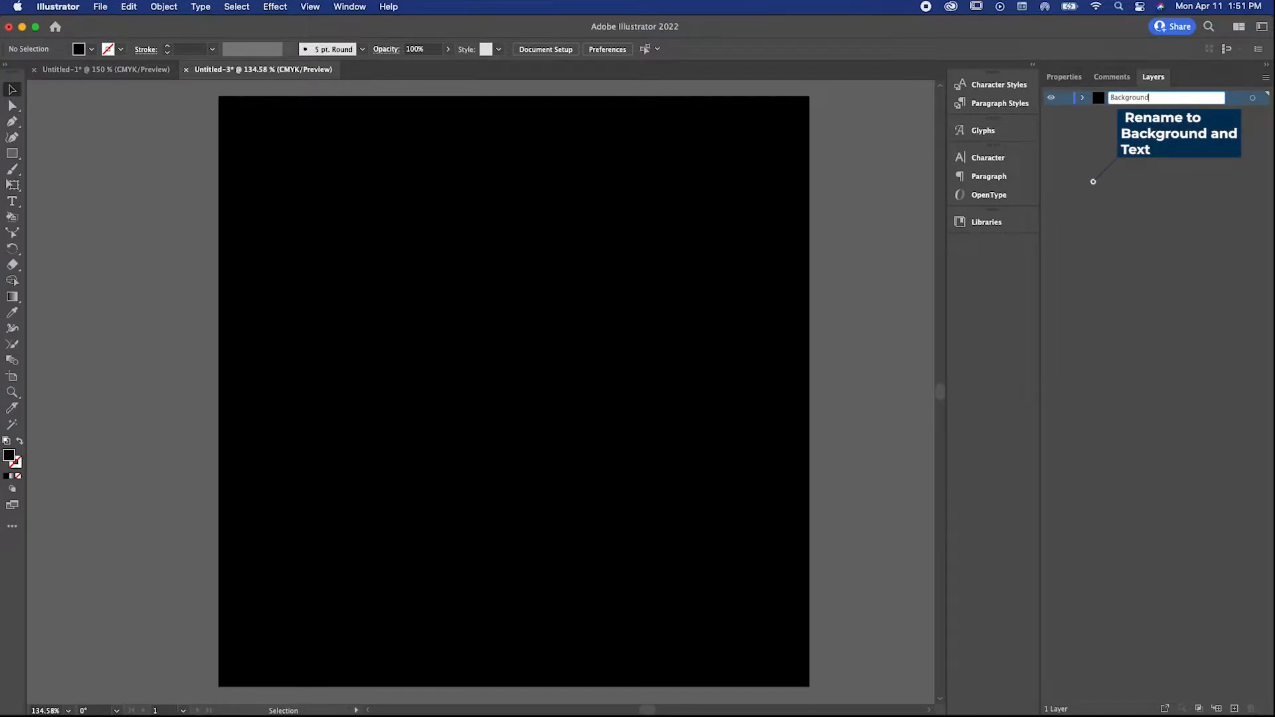
key(Return)
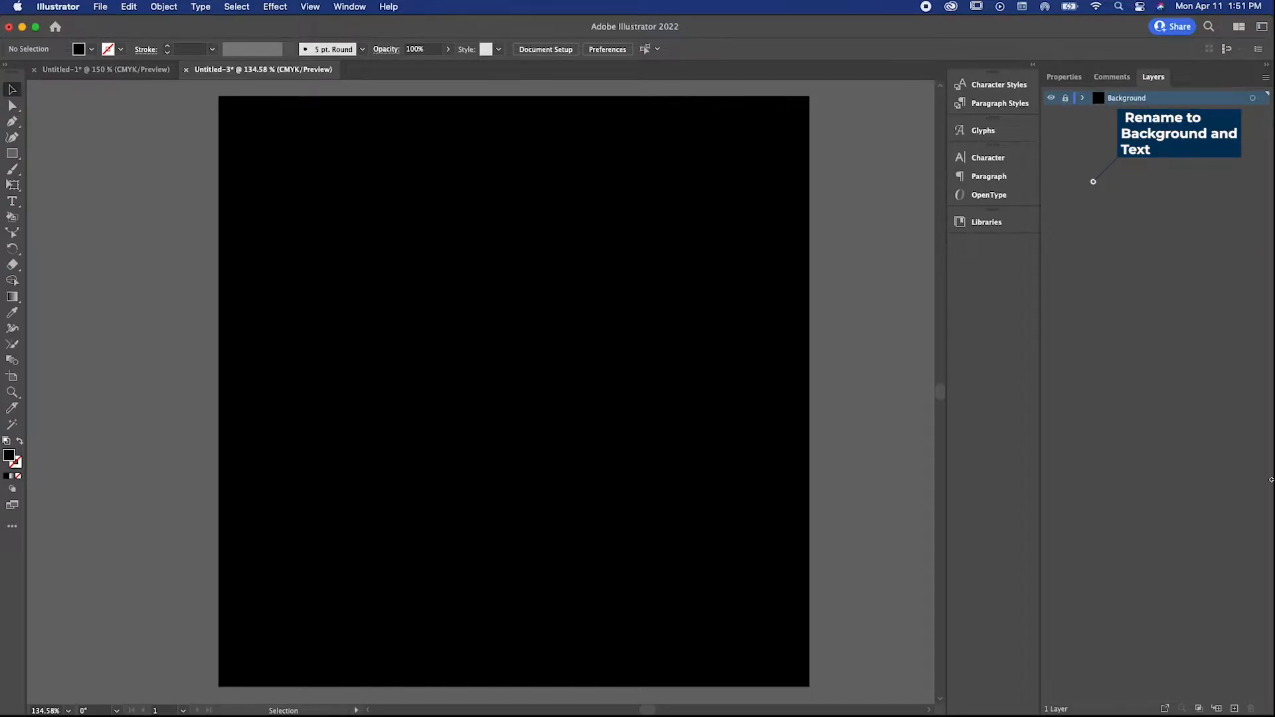
Add a new layer above Background and name it Text.
click(1234, 708)
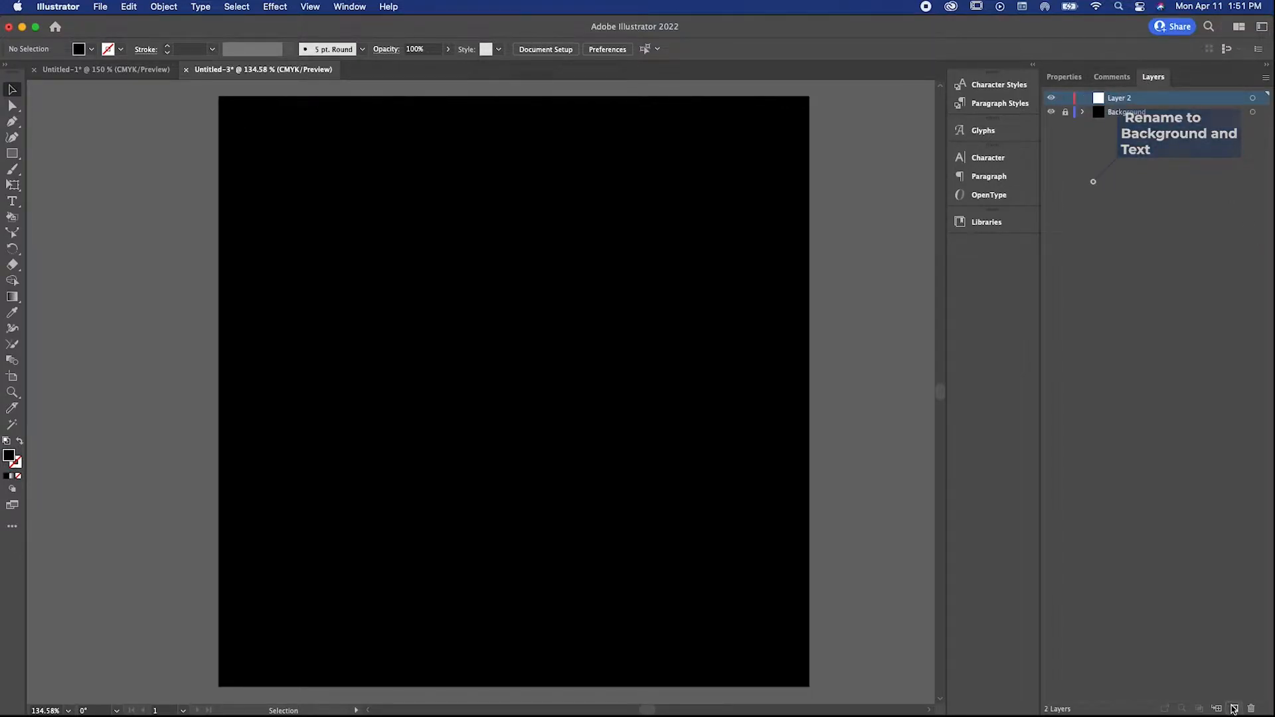
double_click(1128, 100)
text(Text)
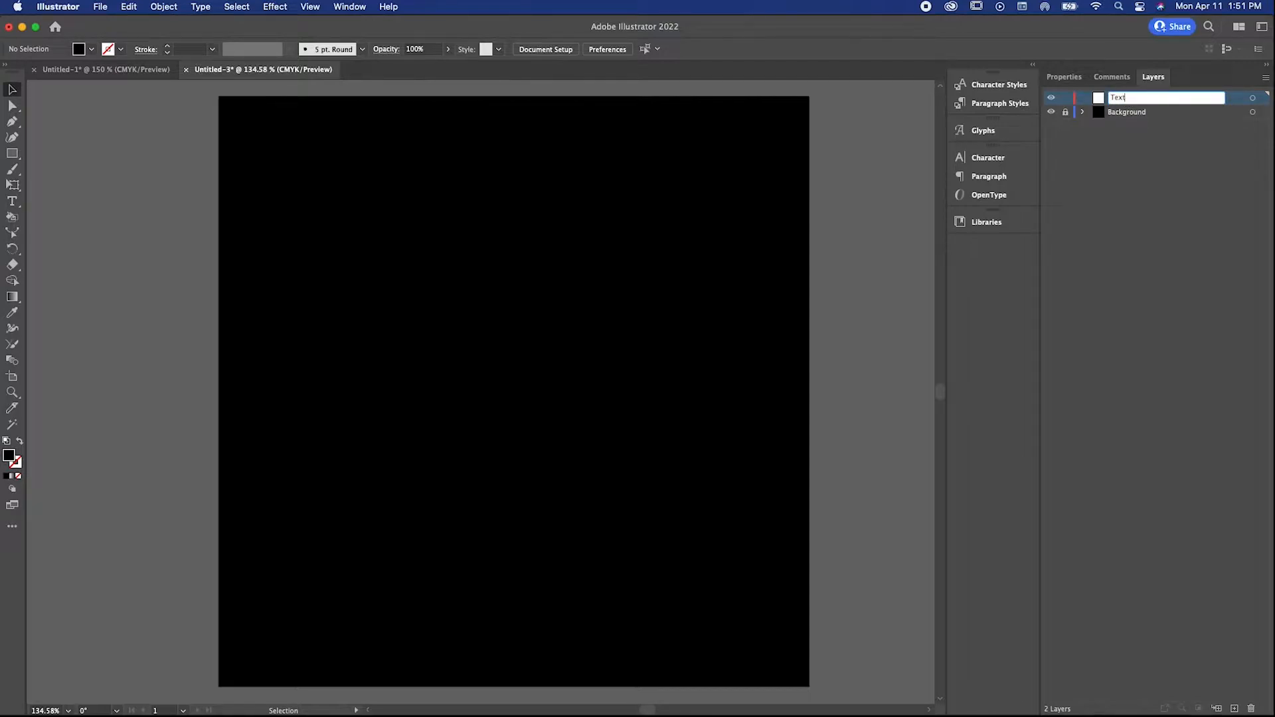
key(Return)
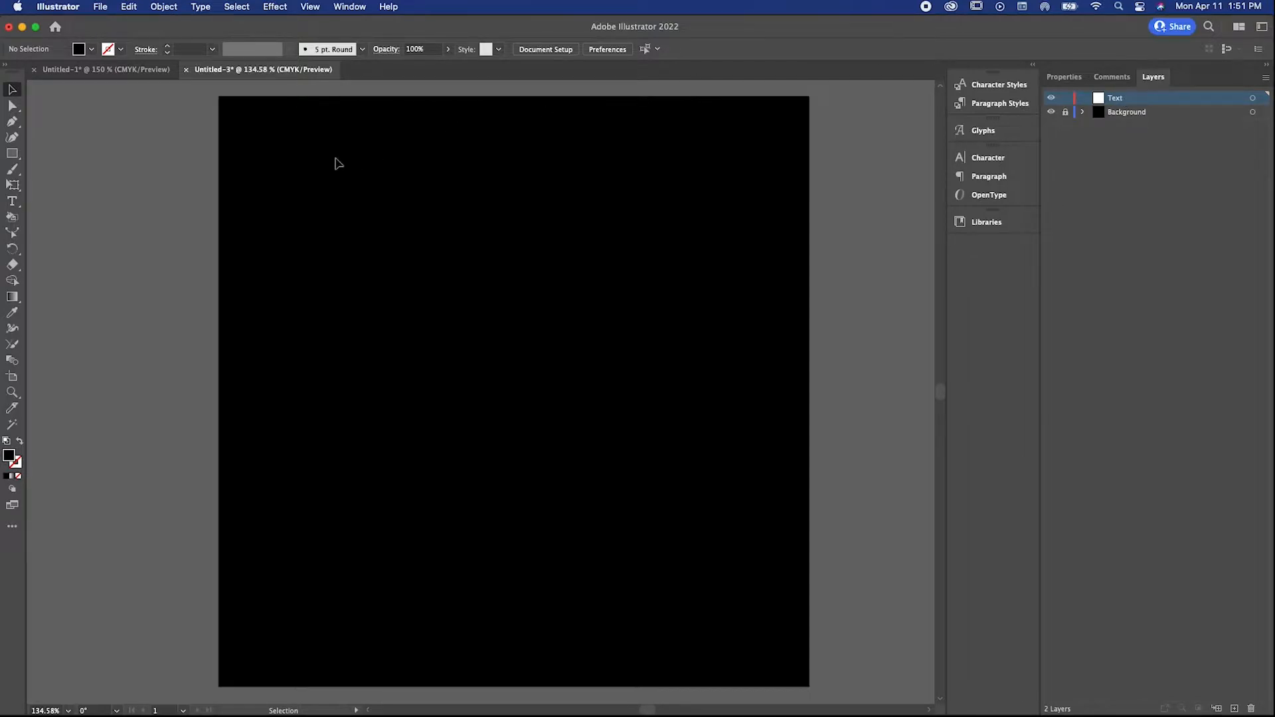
Add a point text reading BUG near the middle of the artboard on the Text layer.
click(12, 201)
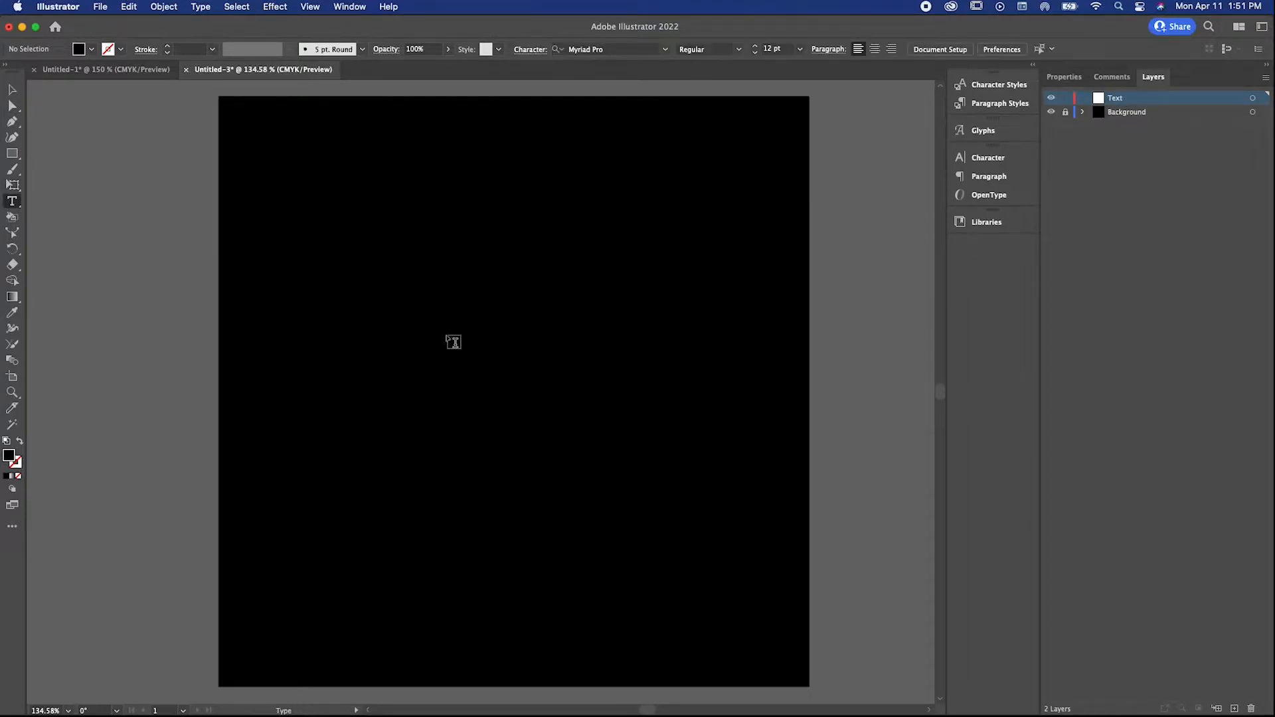
click(464, 344)
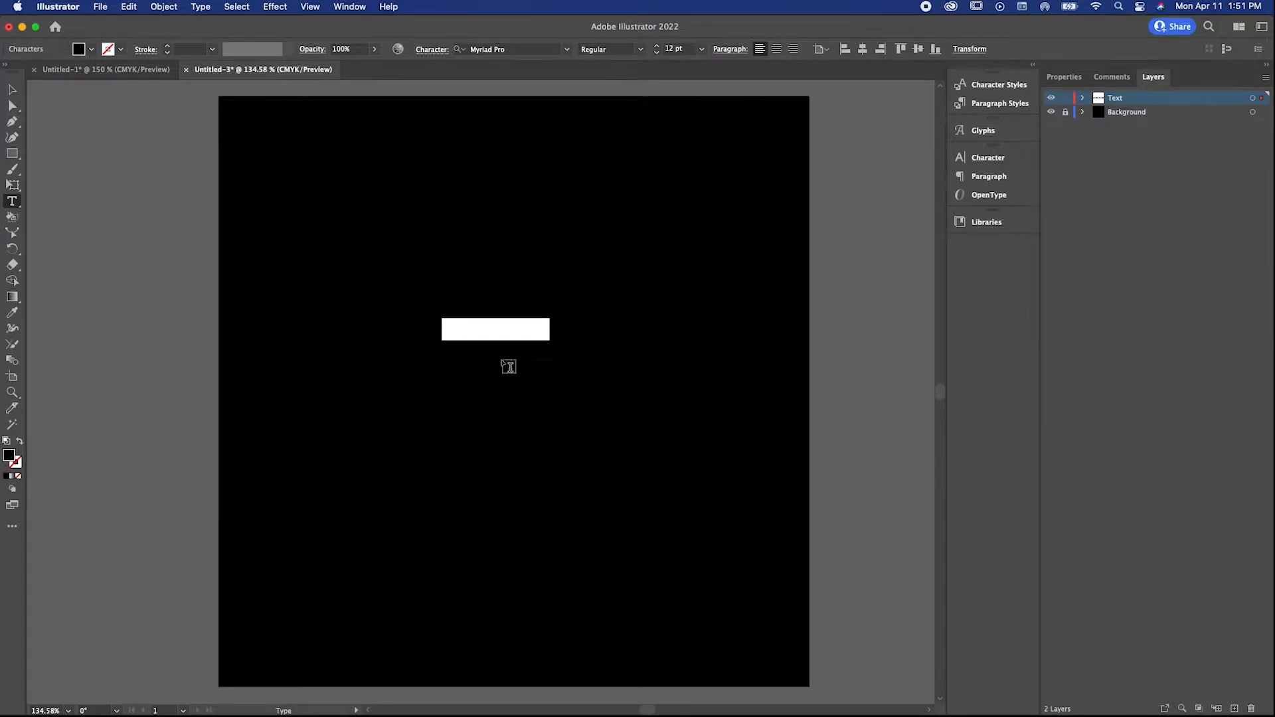
text(B)
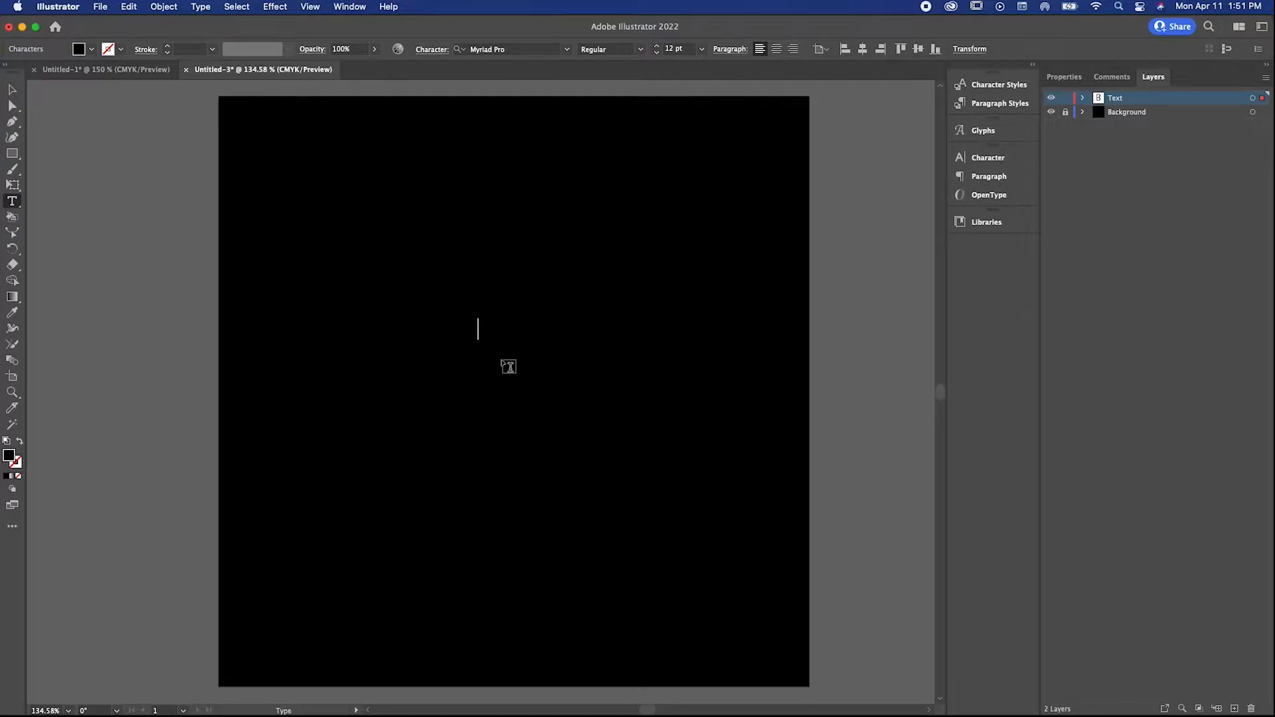
click(12, 89)
Set the BUG text to the font The Hustle at 72 pt.
click(1064, 76)
click(1176, 334)
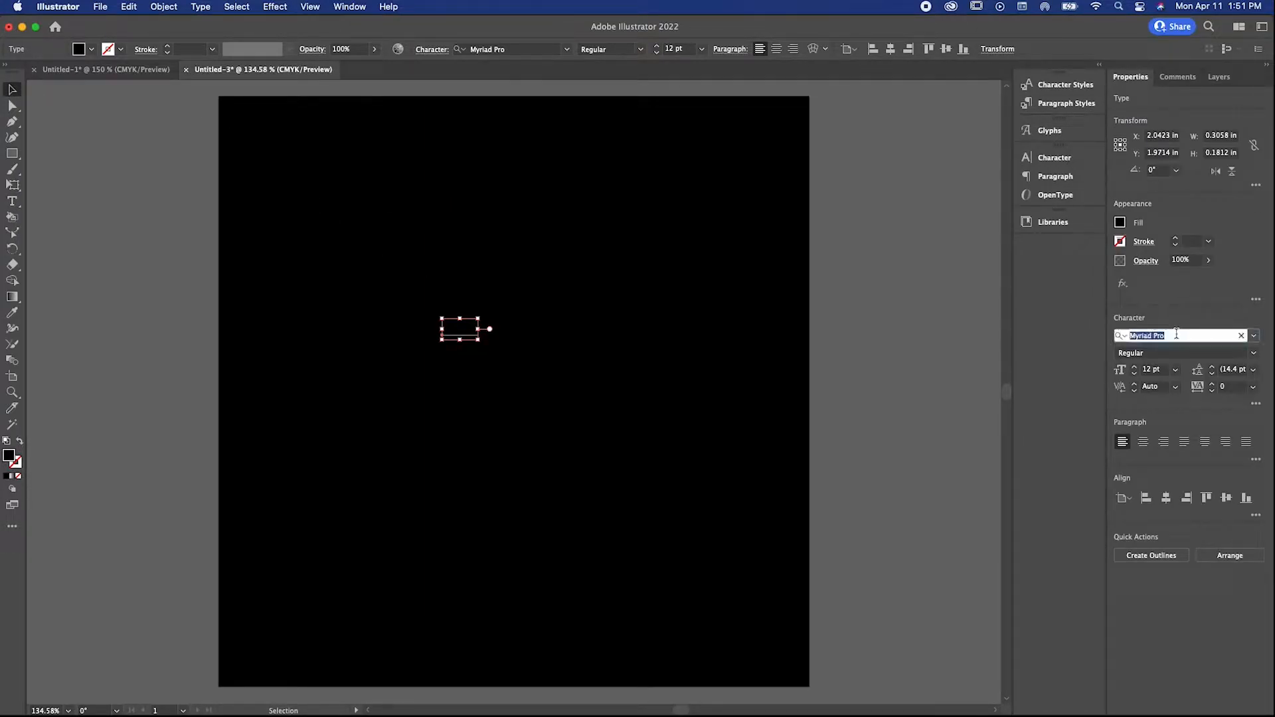
text(the)
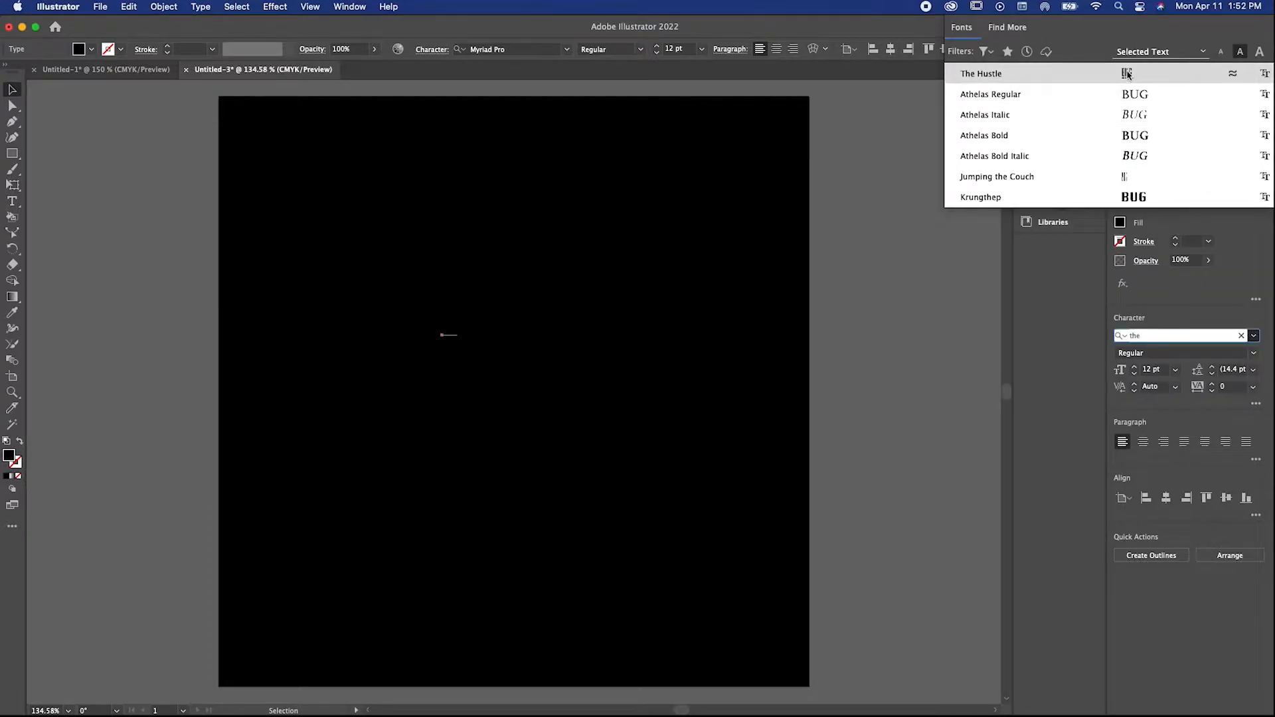
click(1129, 74)
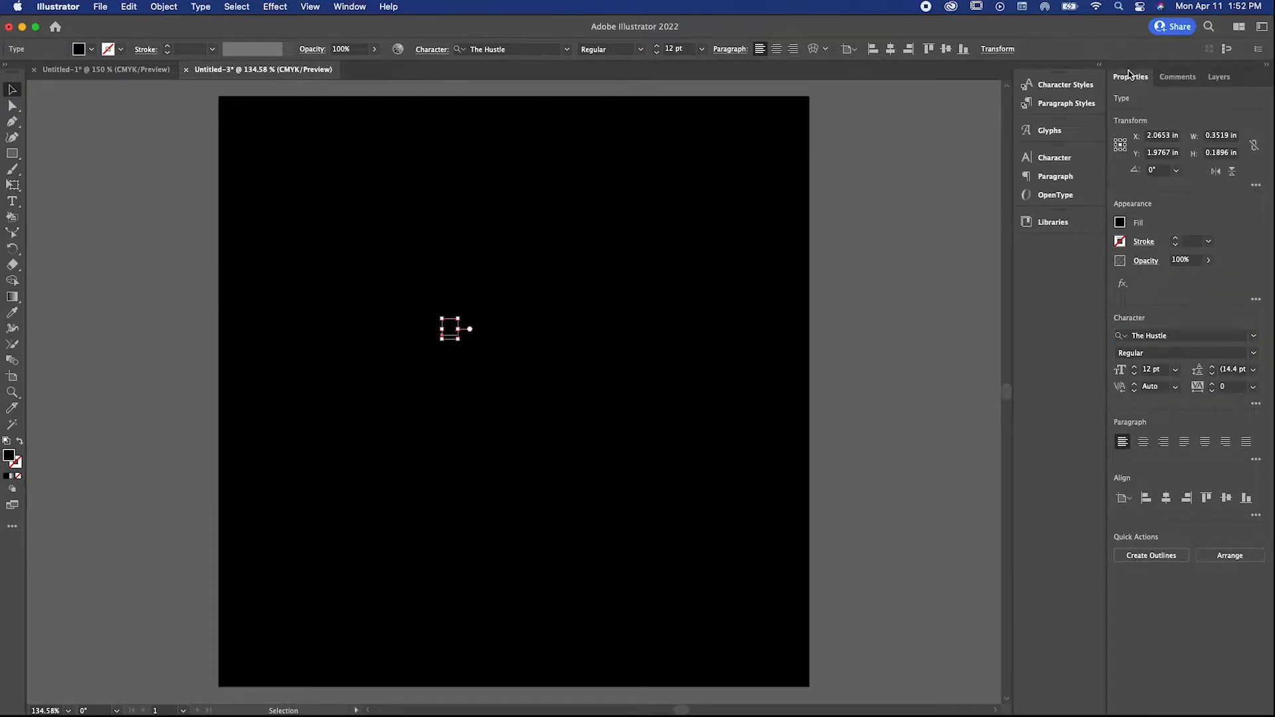
click(1134, 366)
click(1175, 370)
click(1194, 607)
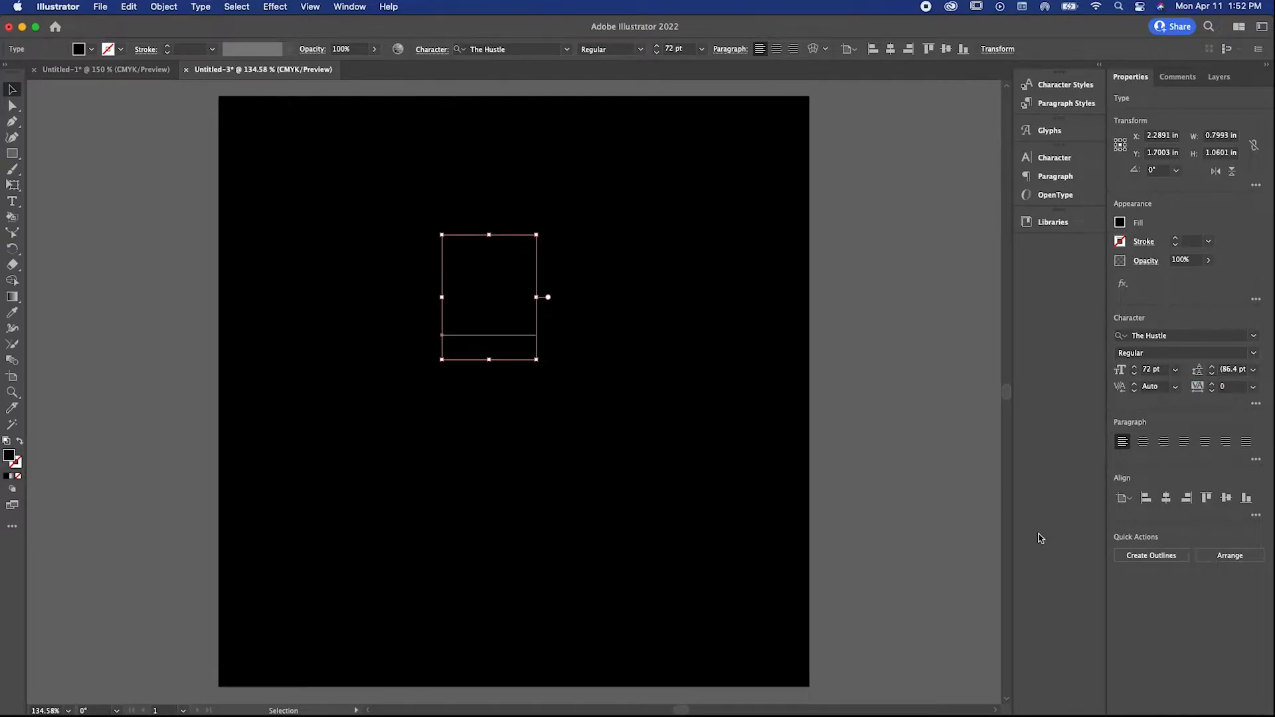
Change the fill of the BUG text to white.
click(1119, 225)
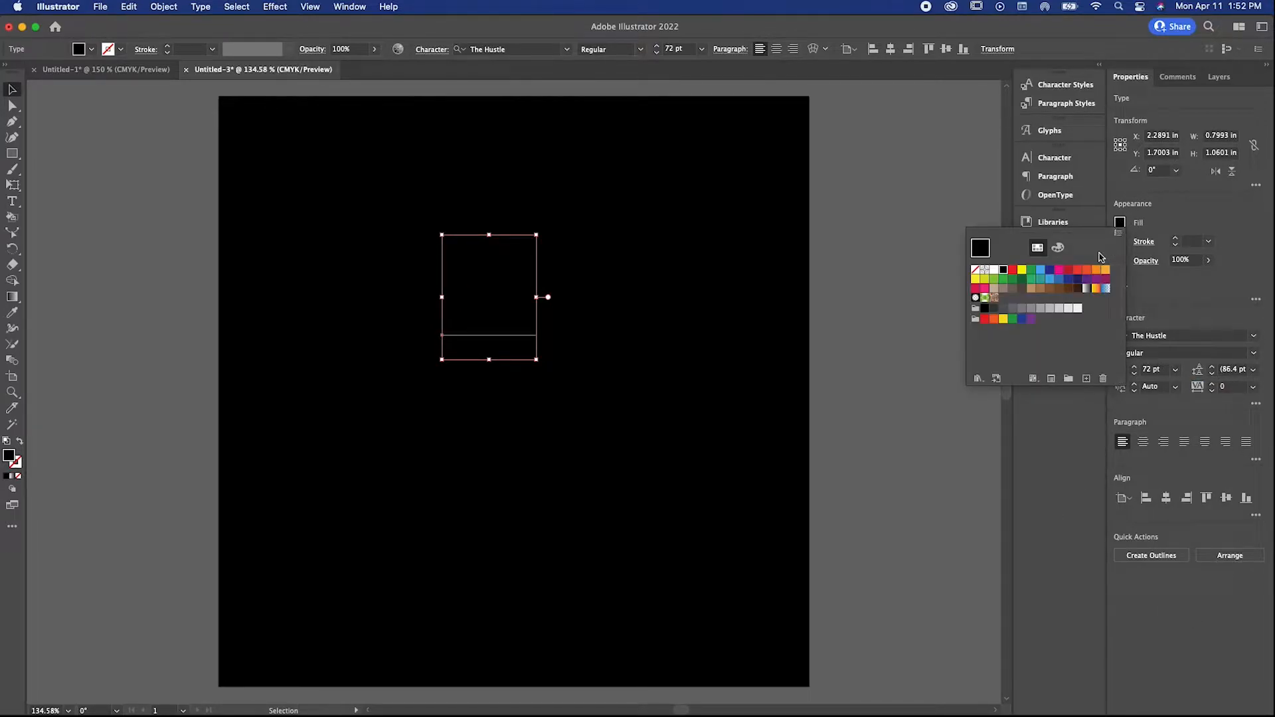
click(994, 270)
click(534, 305)
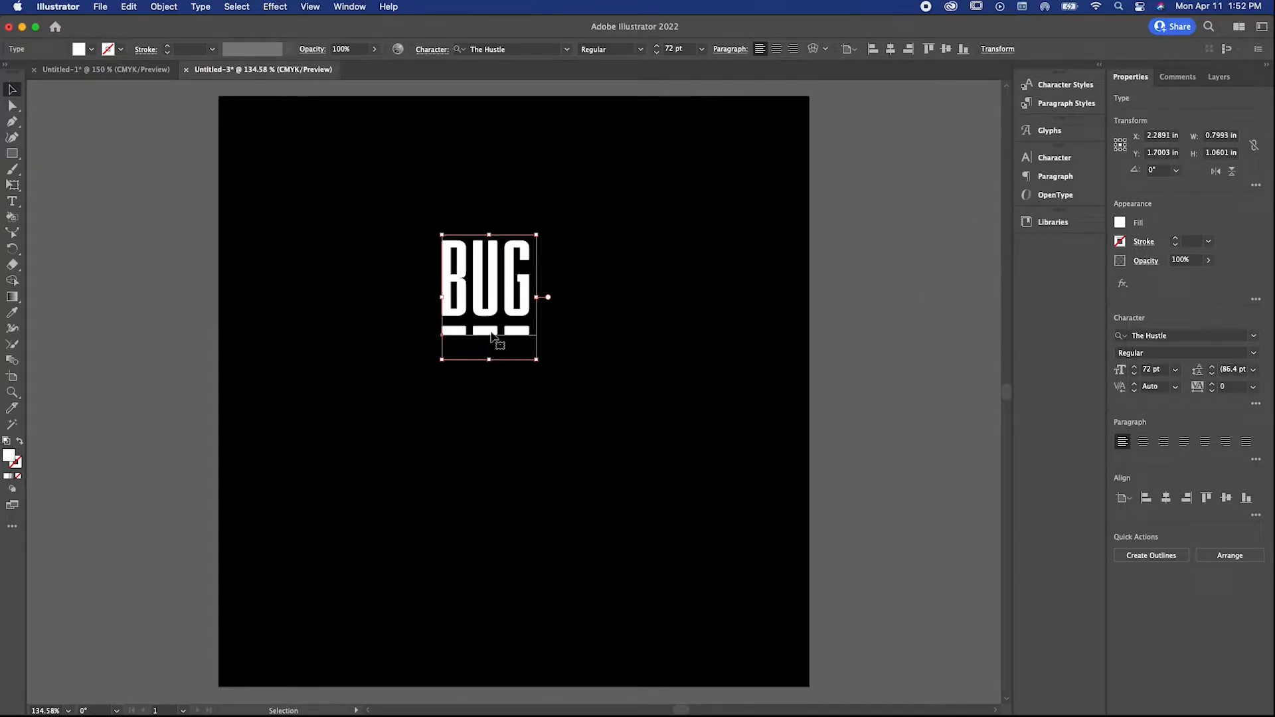
Delete the letters of the text and retype them as BUG in all capitals.
double_click(530, 299)
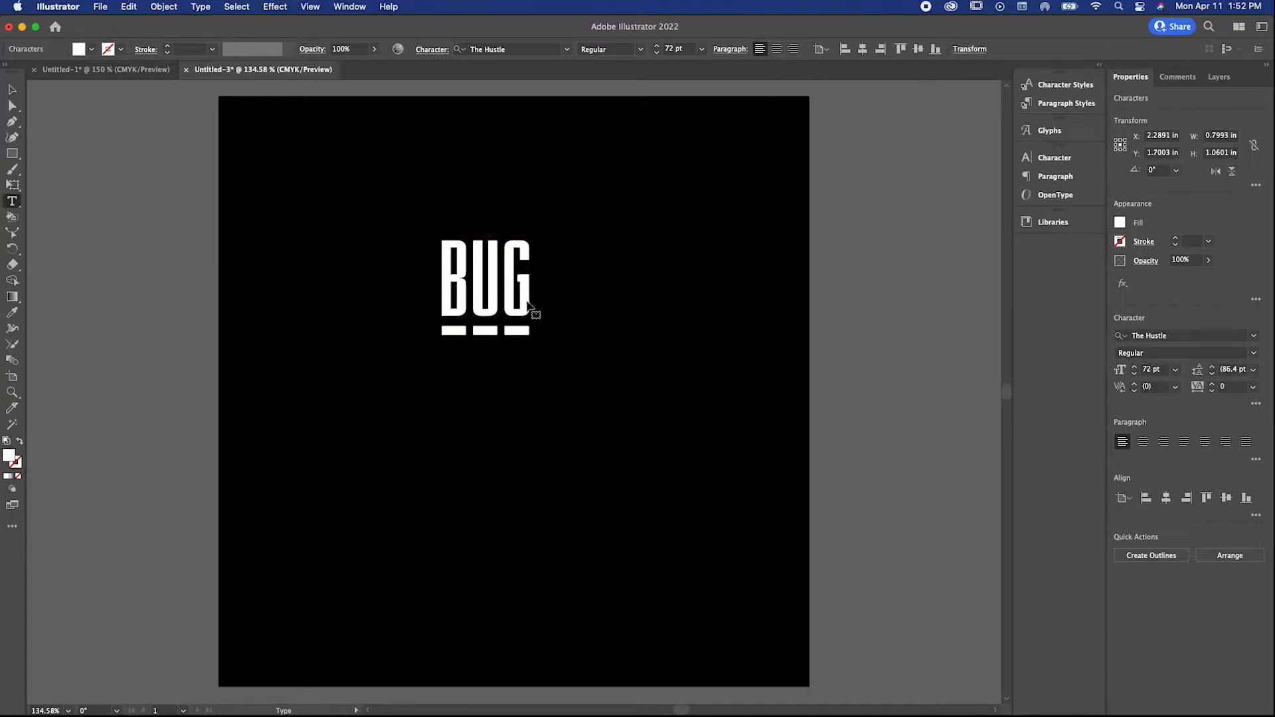
key(BackSpace)
key(BackSpace)
key(BackSpace)
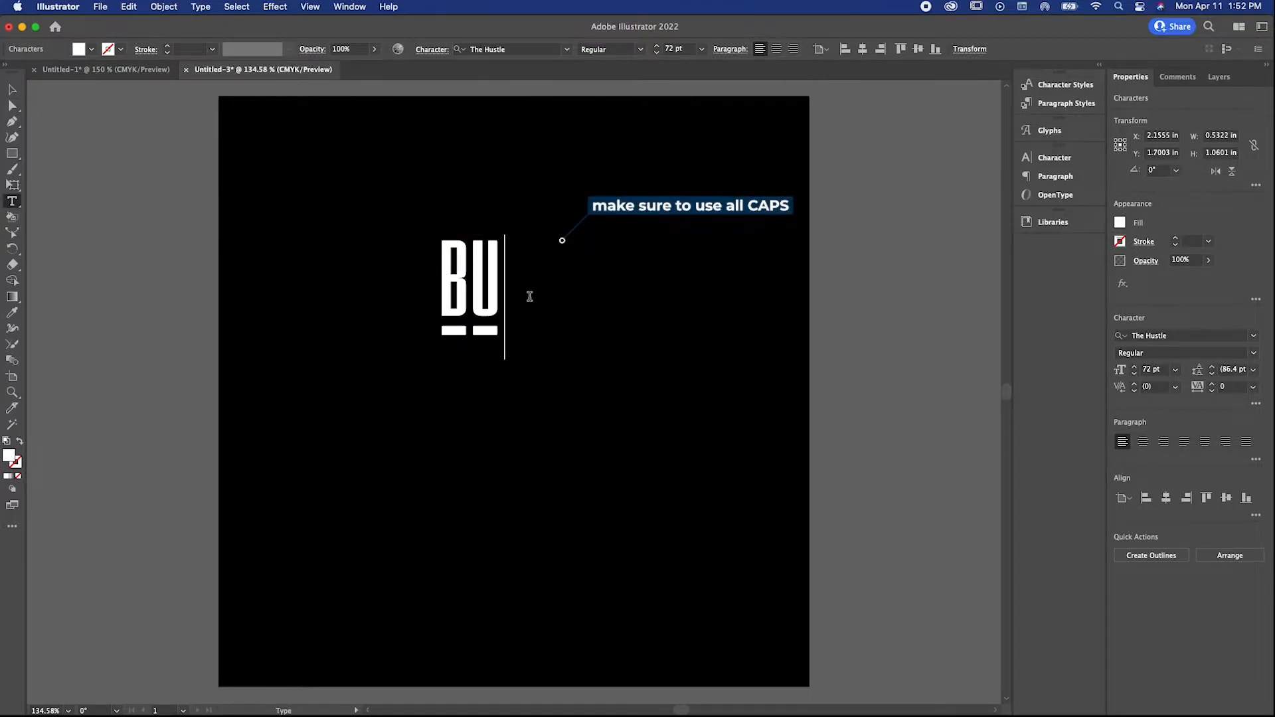
text(B)
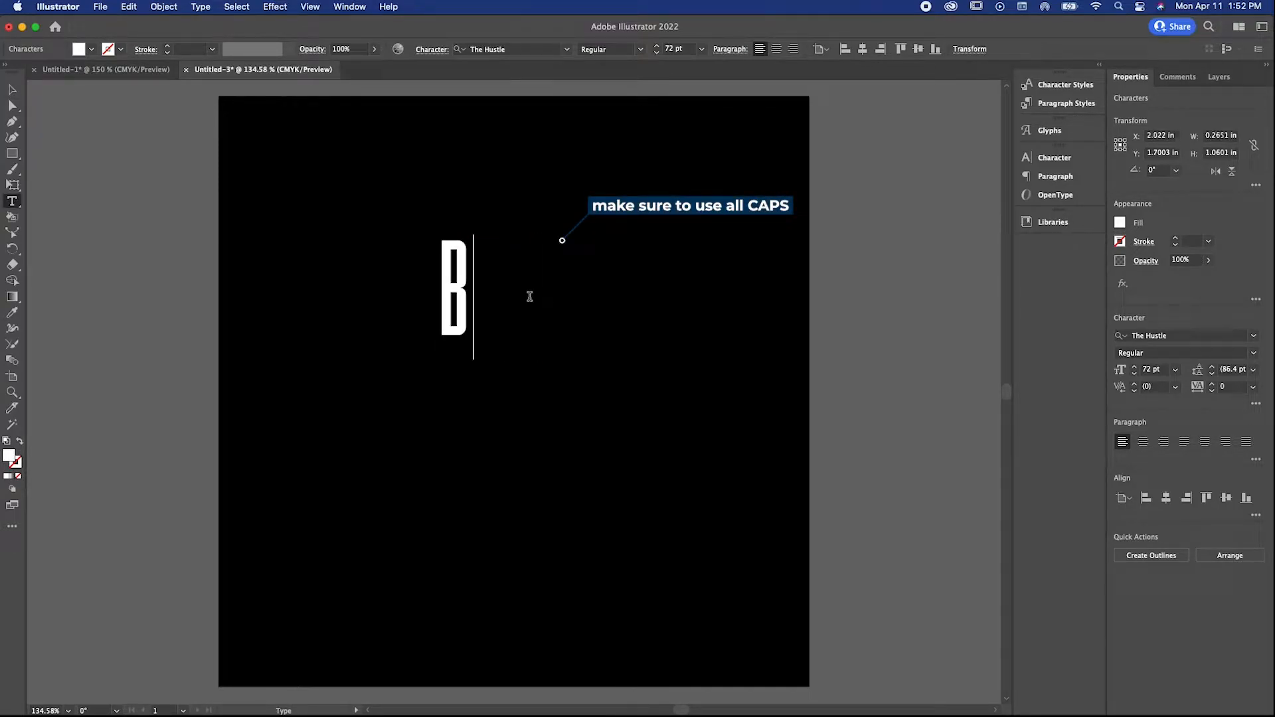
text(UG)
click(9, 89)
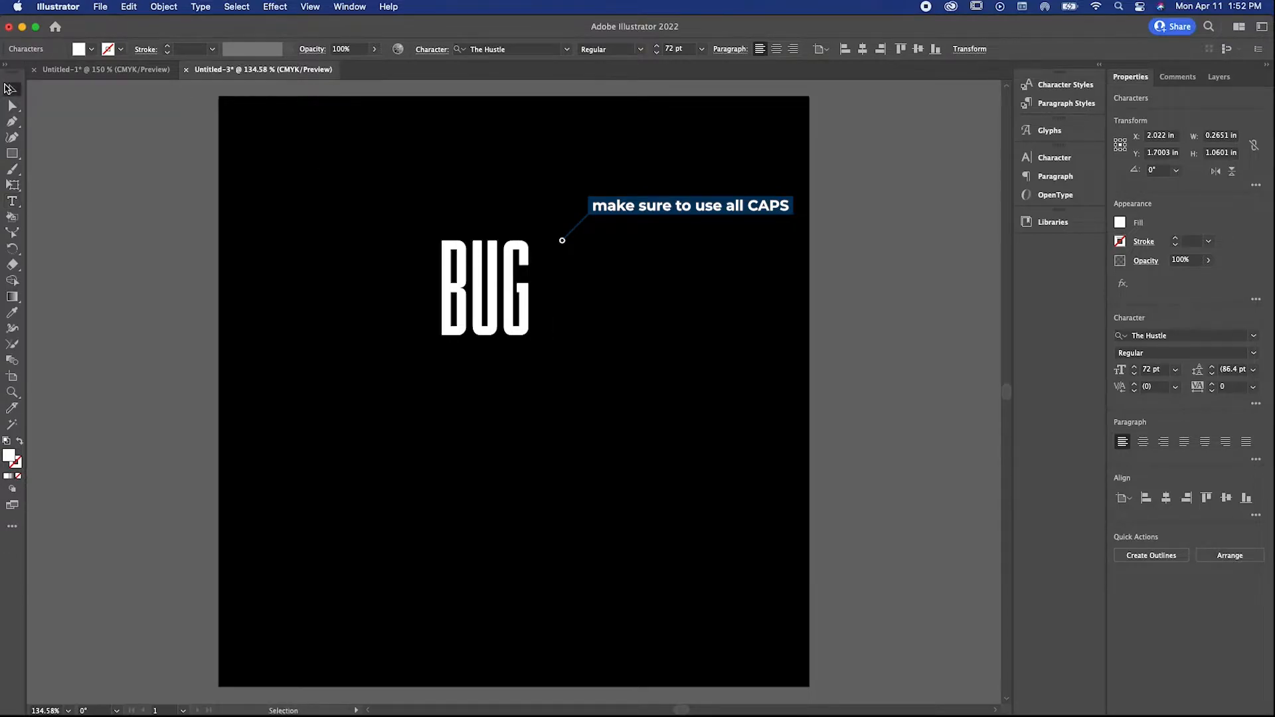
Enlarge the BUG text to about 333 pt and position it so the letters fill most of the artboard.
drag(536, 360, 742, 628)
drag(683, 560, 569, 421)
drag(631, 485, 775, 669)
drag(637, 481, 611, 497)
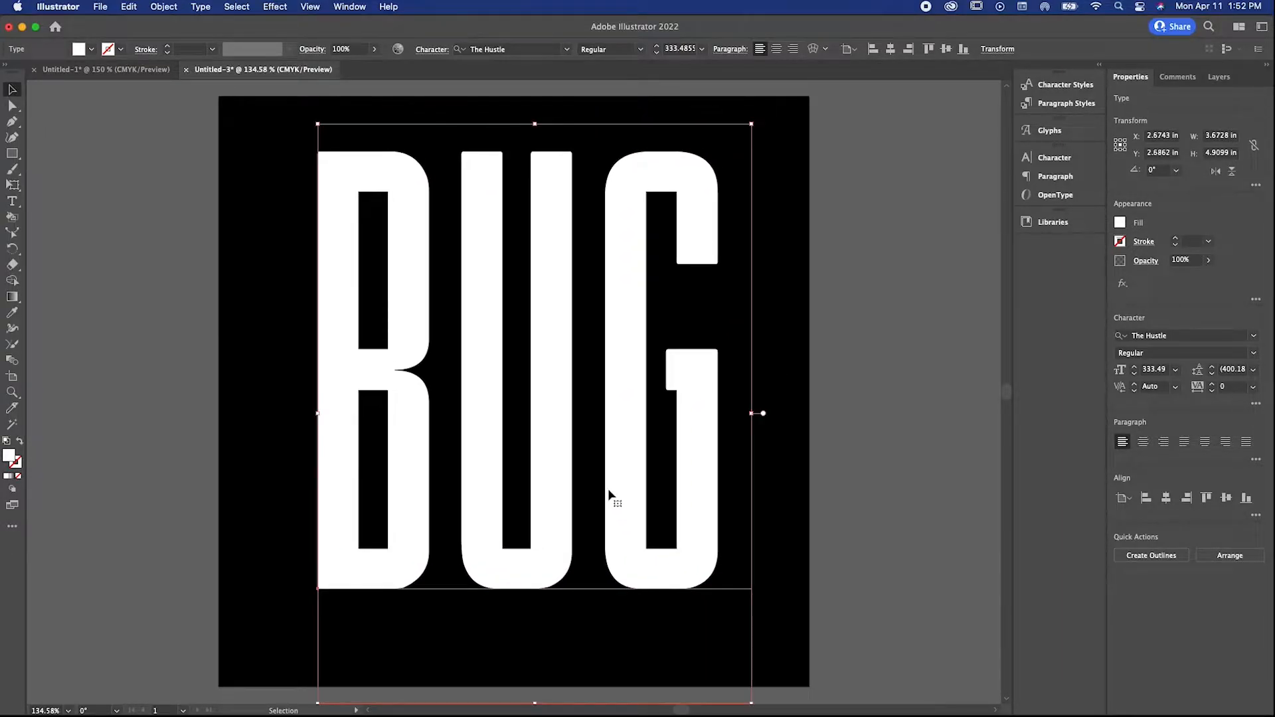
Convert the BUG text to outlines, centre it horizontally and vertically on the artboard, and deselect it.
right_click(610, 495)
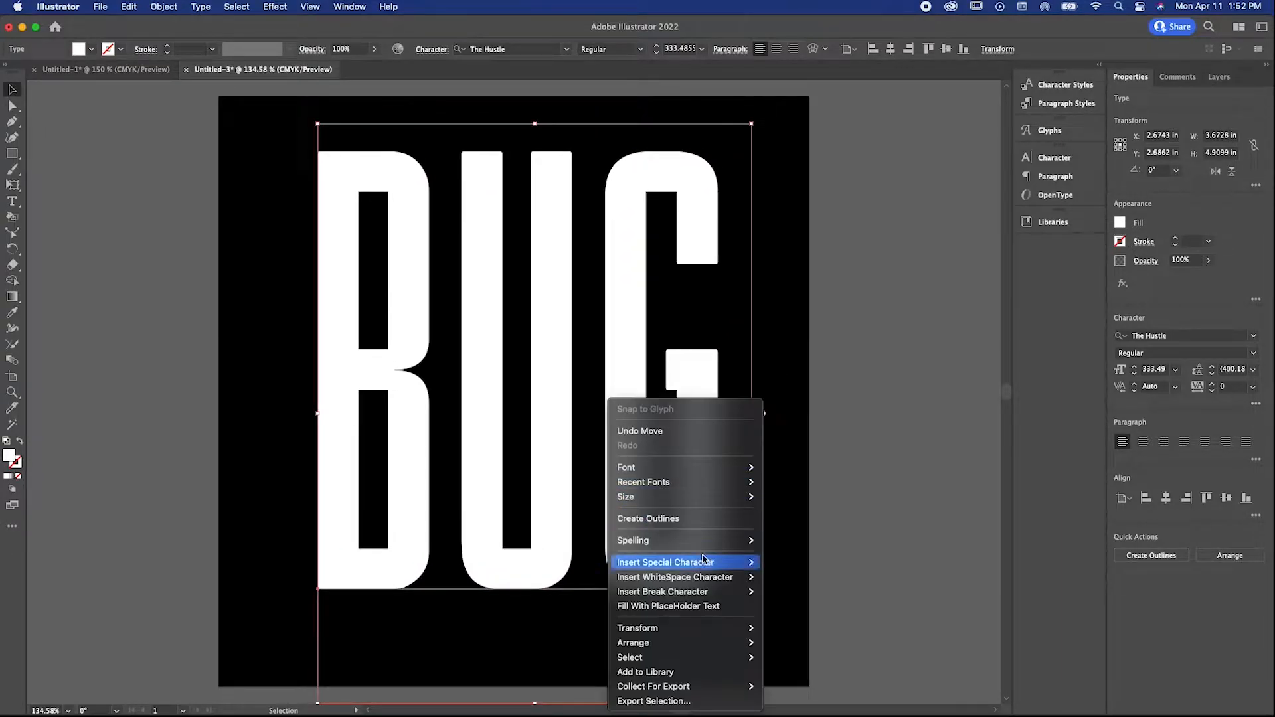
click(688, 525)
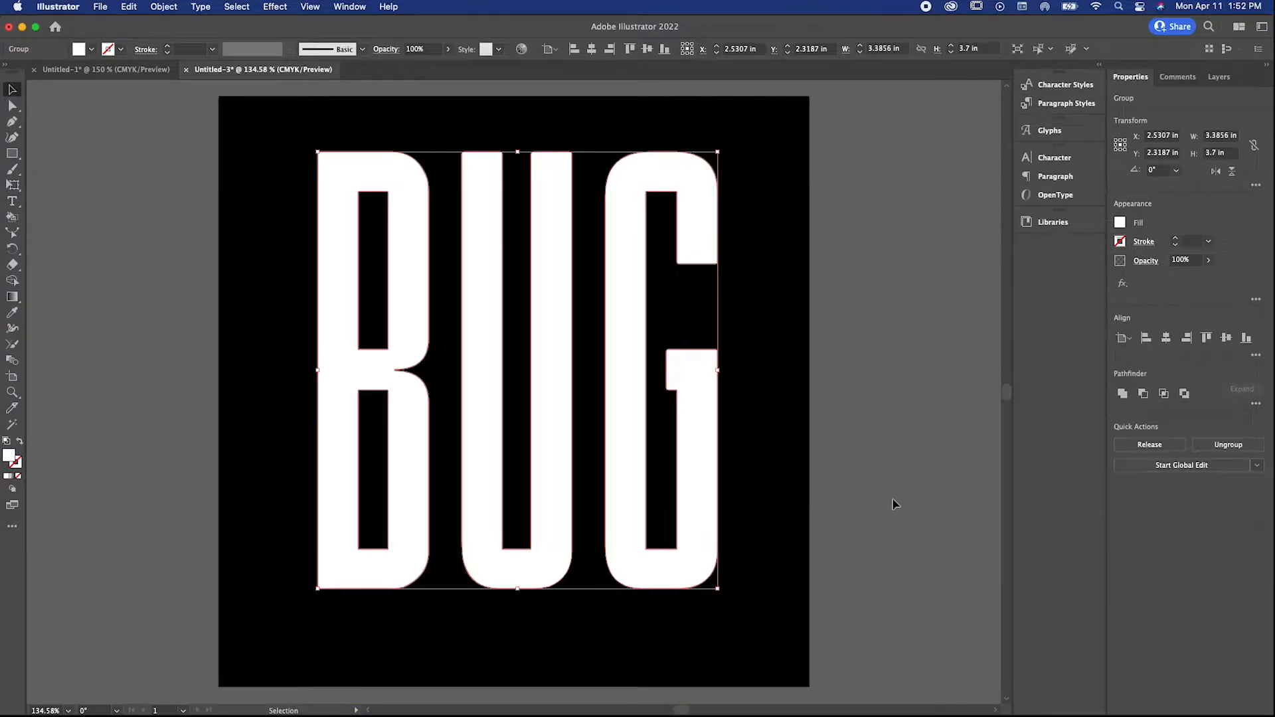
click(1165, 338)
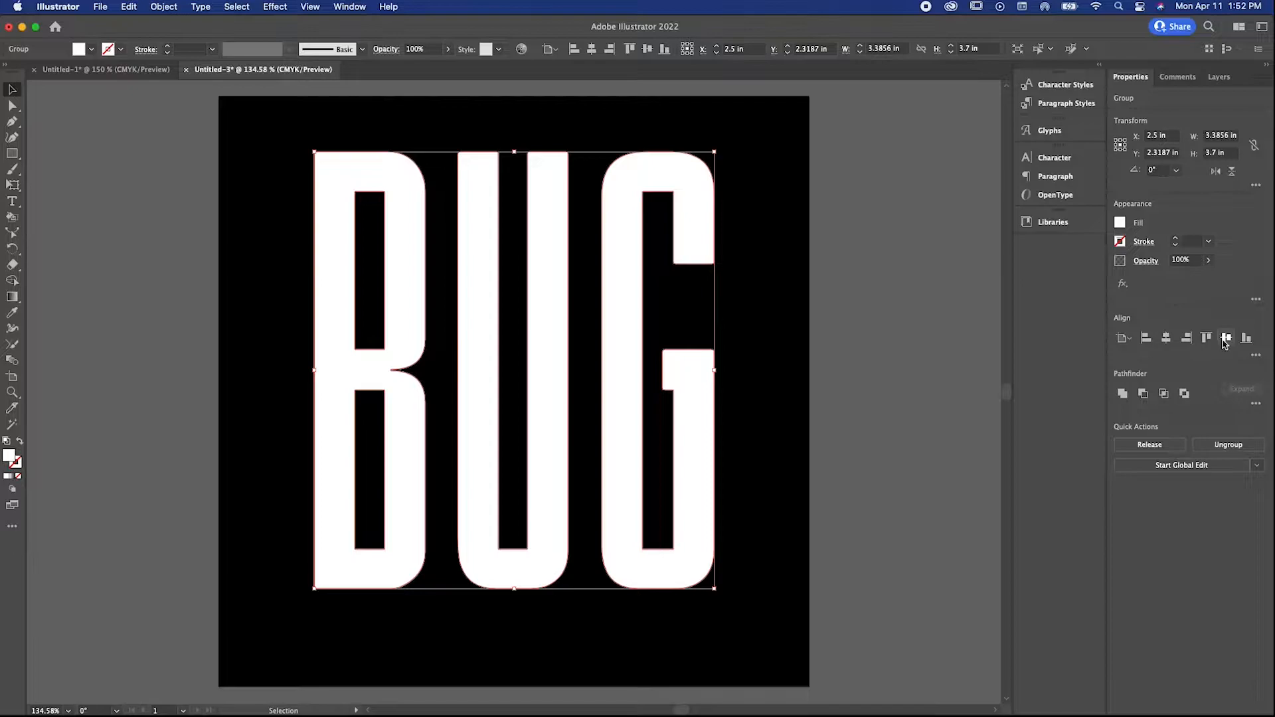
click(1225, 338)
click(908, 464)
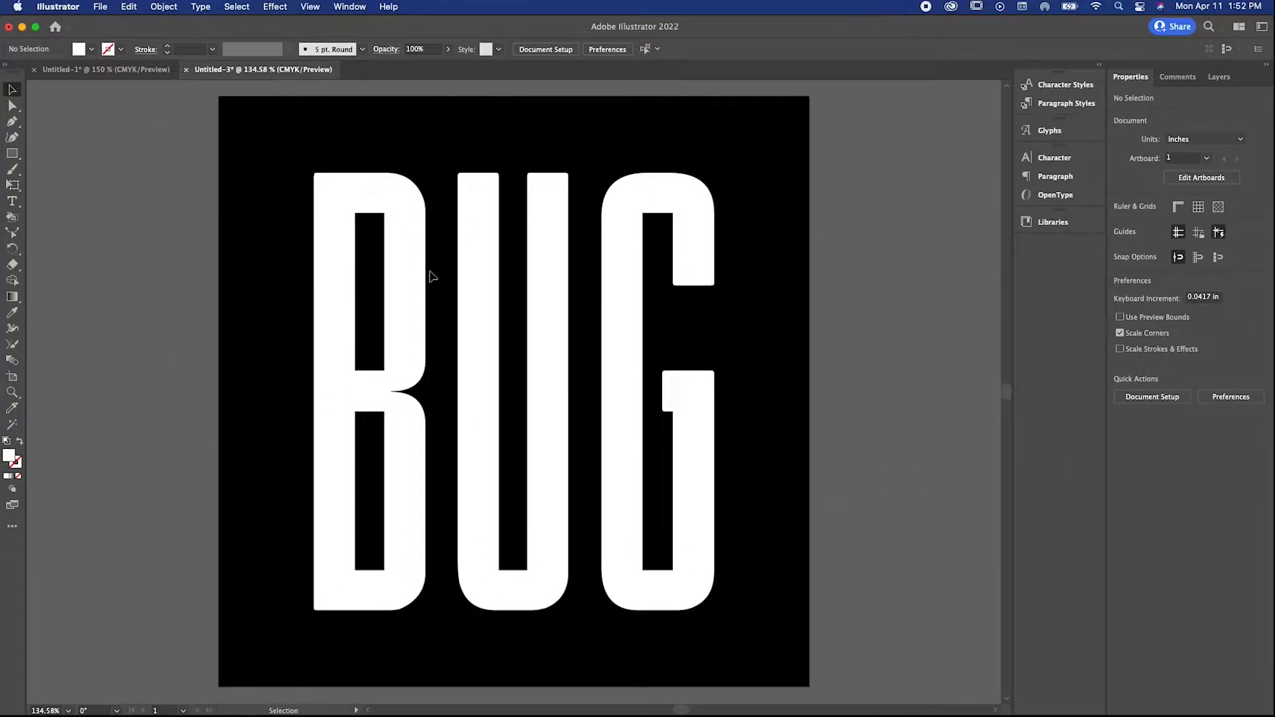
Draw three thin white horizontal bars and one thicker bar about 3.36 x 0.35 in across the upper half of the letters.
key(m)
mouse_move(276, 213)
mouse_down()
mouse_move(470, 244)
mouse_move(767, 690)
mouse_move(791, 265)
mouse_move(752, 222)
mouse_up()
drag(294, 264, 727, 266)
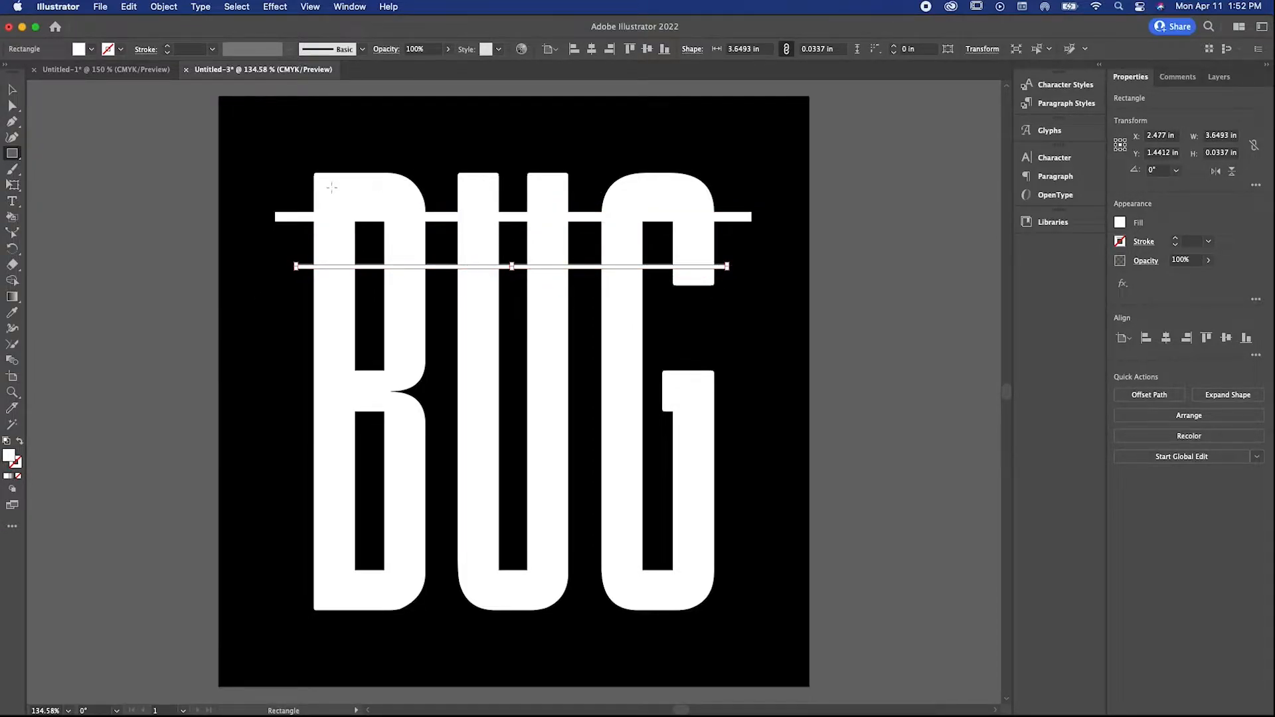
drag(310, 184, 726, 187)
drag(302, 306, 698, 347)
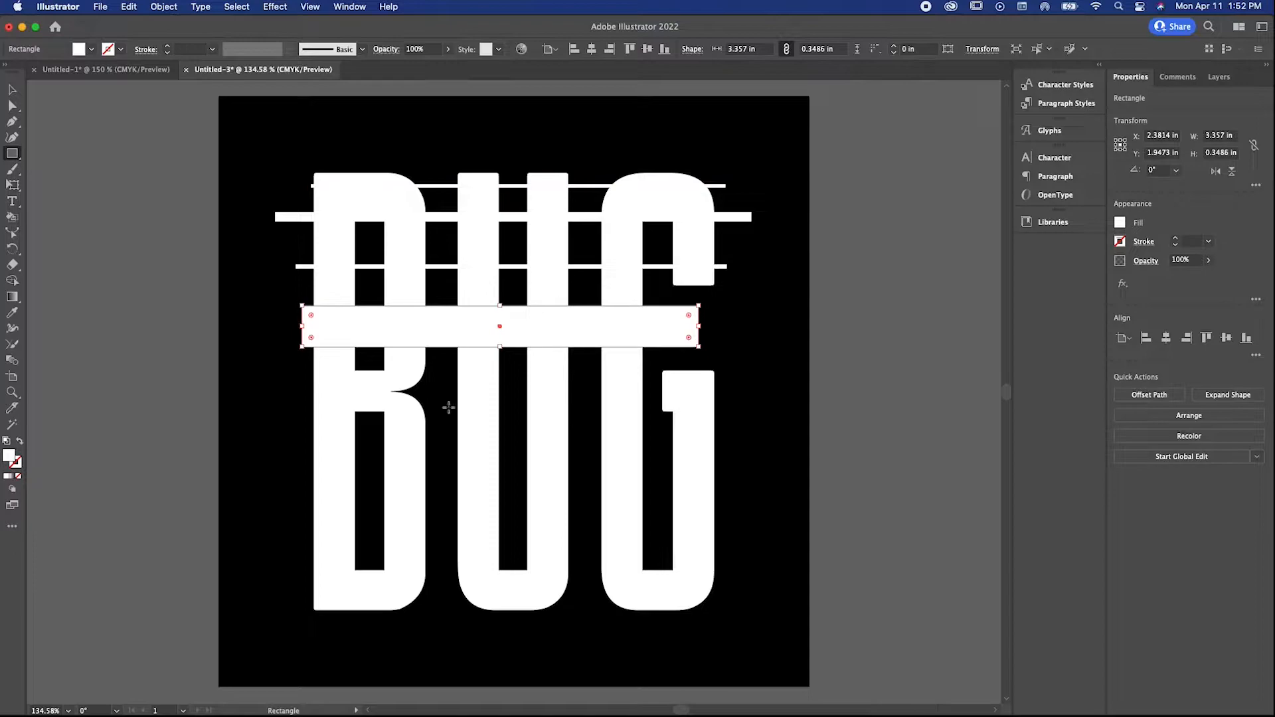
Draw three more white horizontal bars of varying thickness across the lower half of the letters, one about 3.5 x 0.02 in.
drag(291, 429, 734, 425)
drag(310, 396, 724, 397)
drag(279, 516, 728, 533)
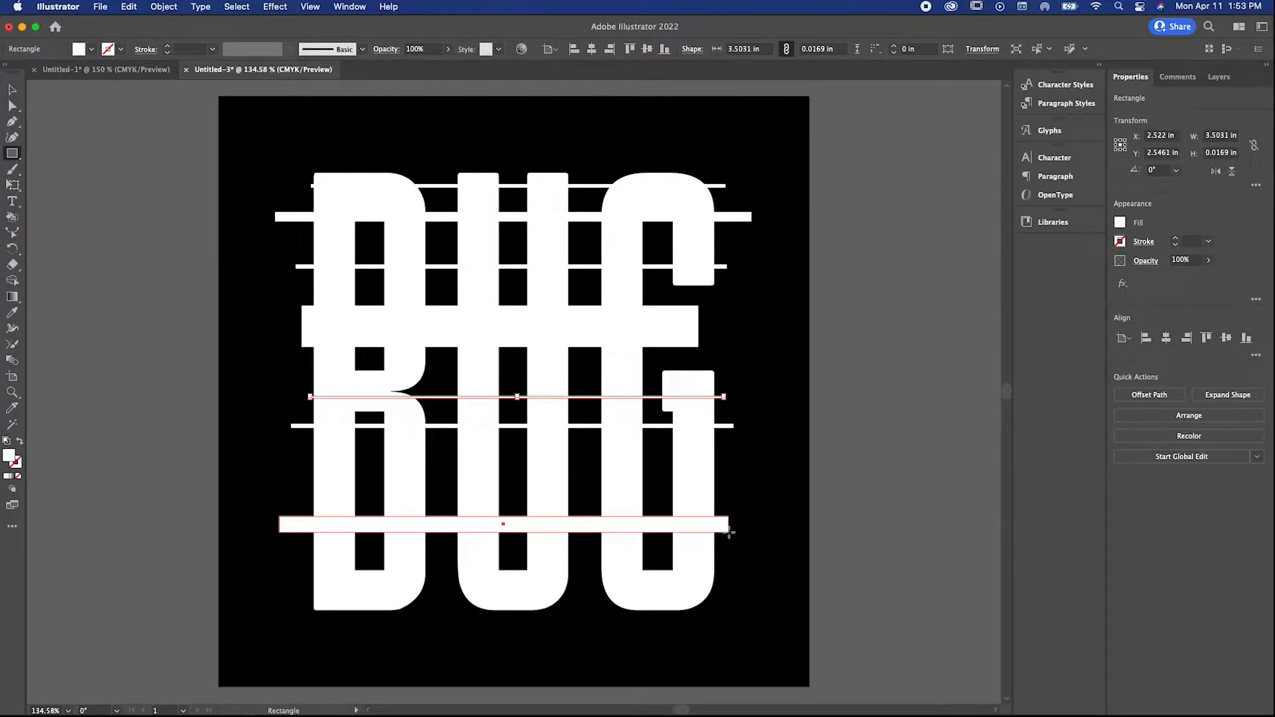
Draw two more thin white horizontal bars across the lower letters, about 3.69 x 0.03 in near their base and 3.54 x 0.03 in above.
drag(307, 595, 744, 596)
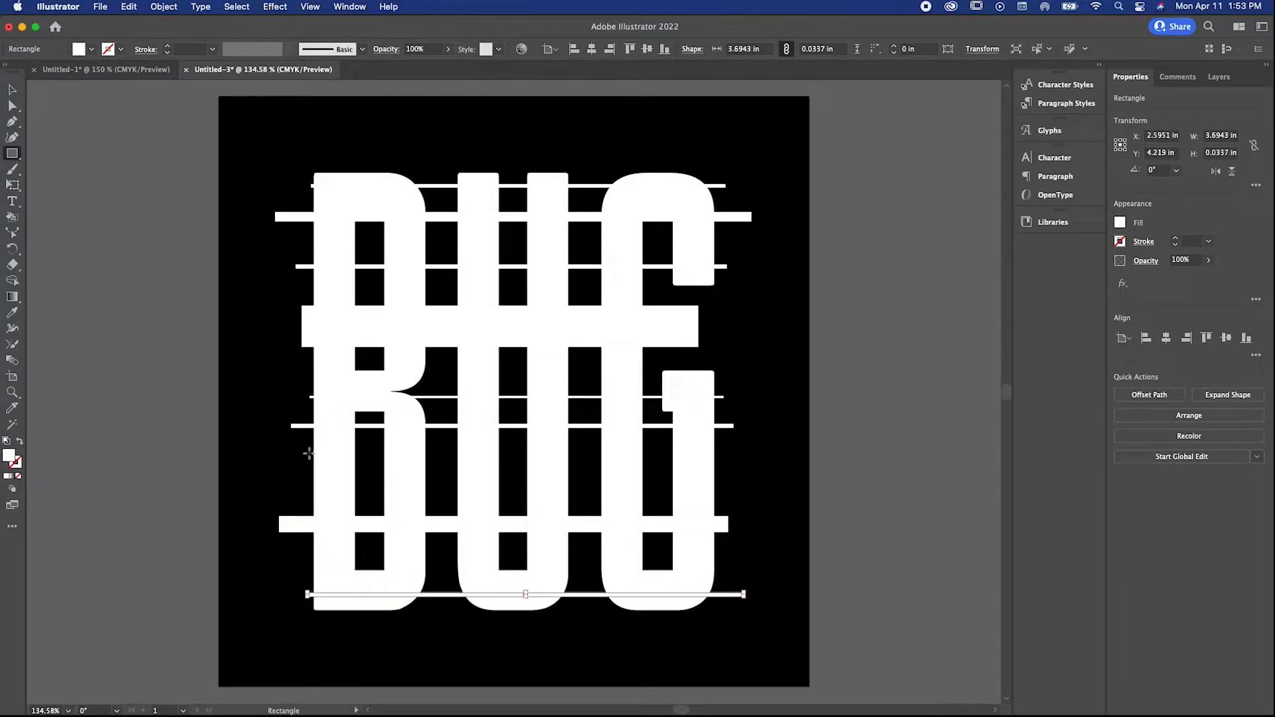
drag(308, 474, 727, 476)
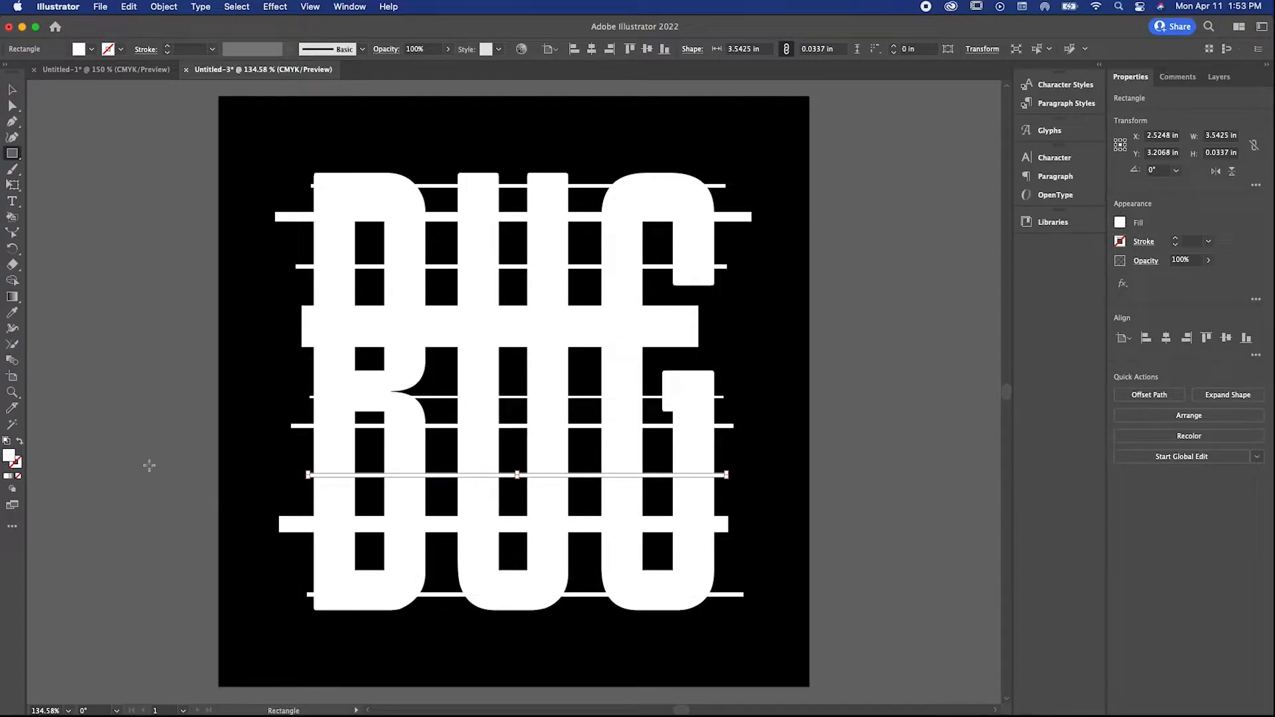
click(13, 89)
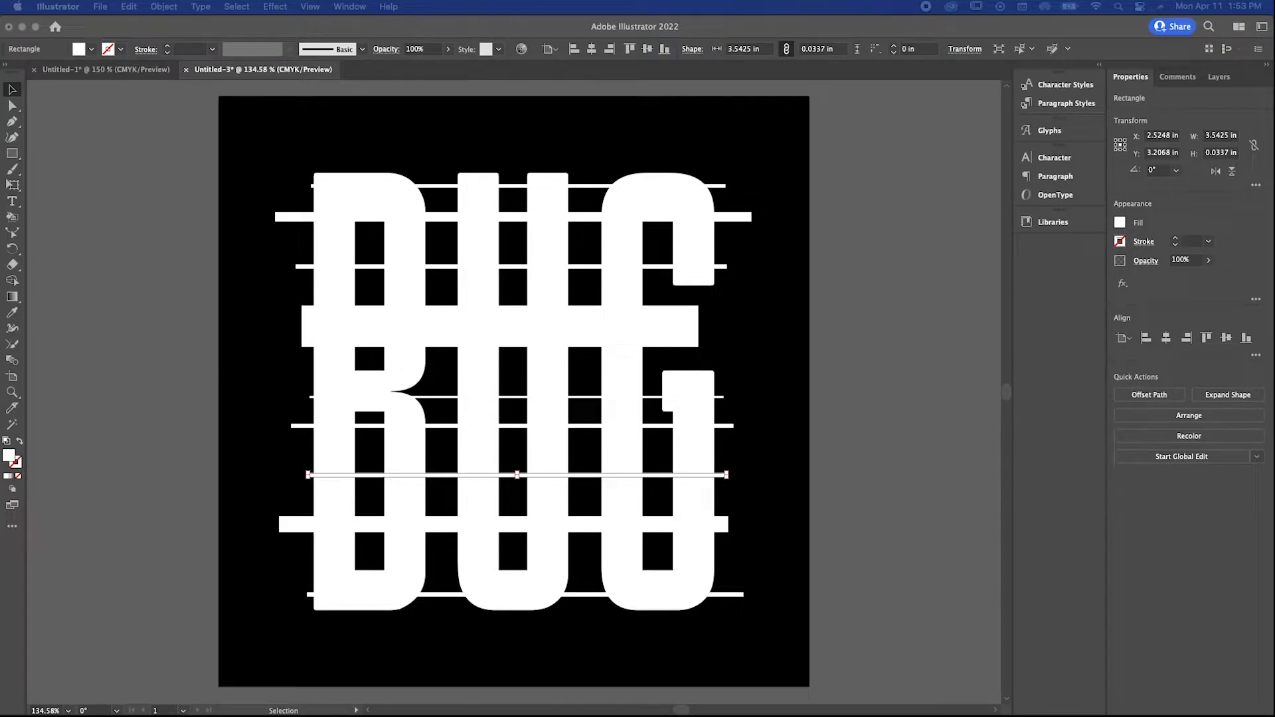
Select all the letters and bars and split them along their overlaps with Pathfinder Divide.
click(878, 391)
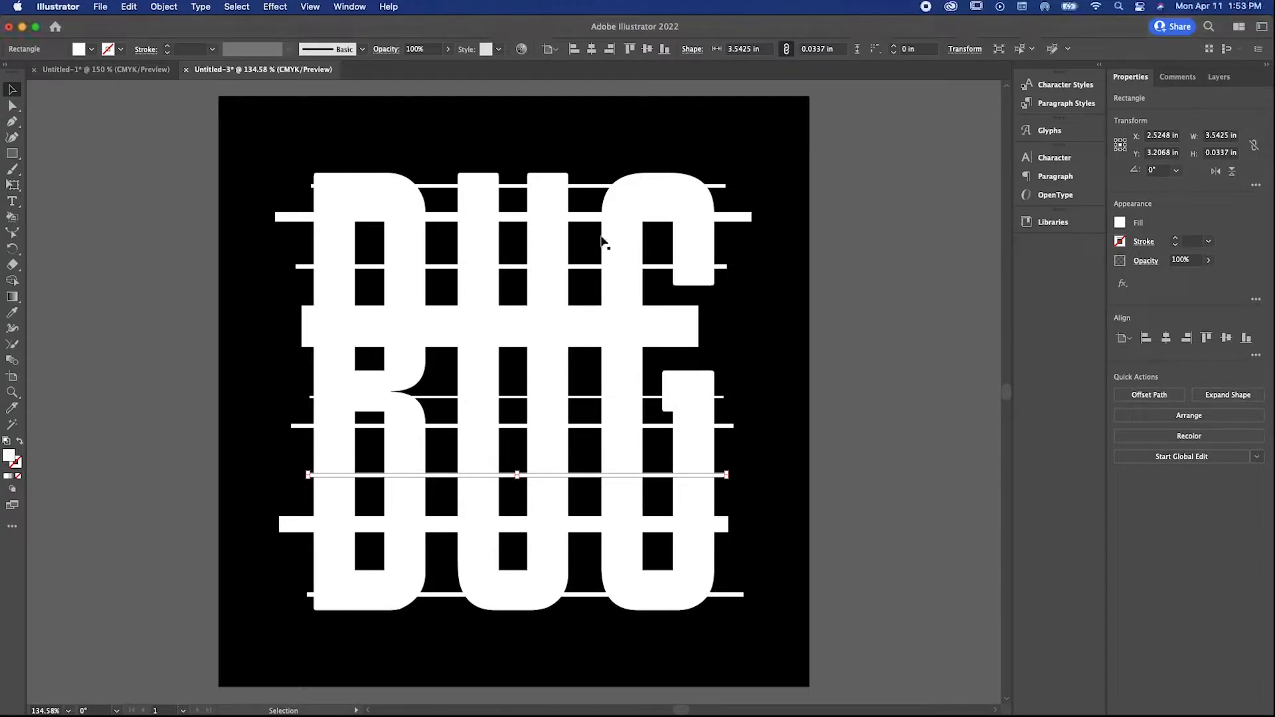
click(187, 152)
drag(220, 147, 806, 654)
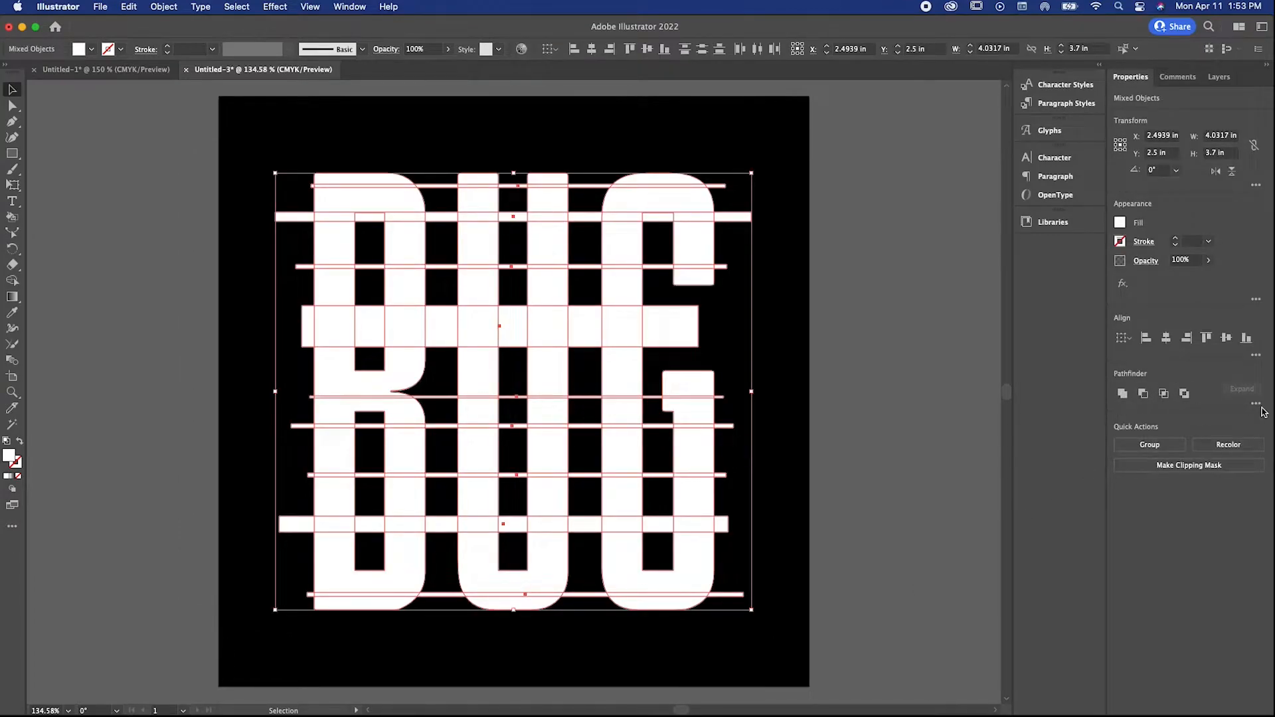
click(1255, 404)
click(1117, 474)
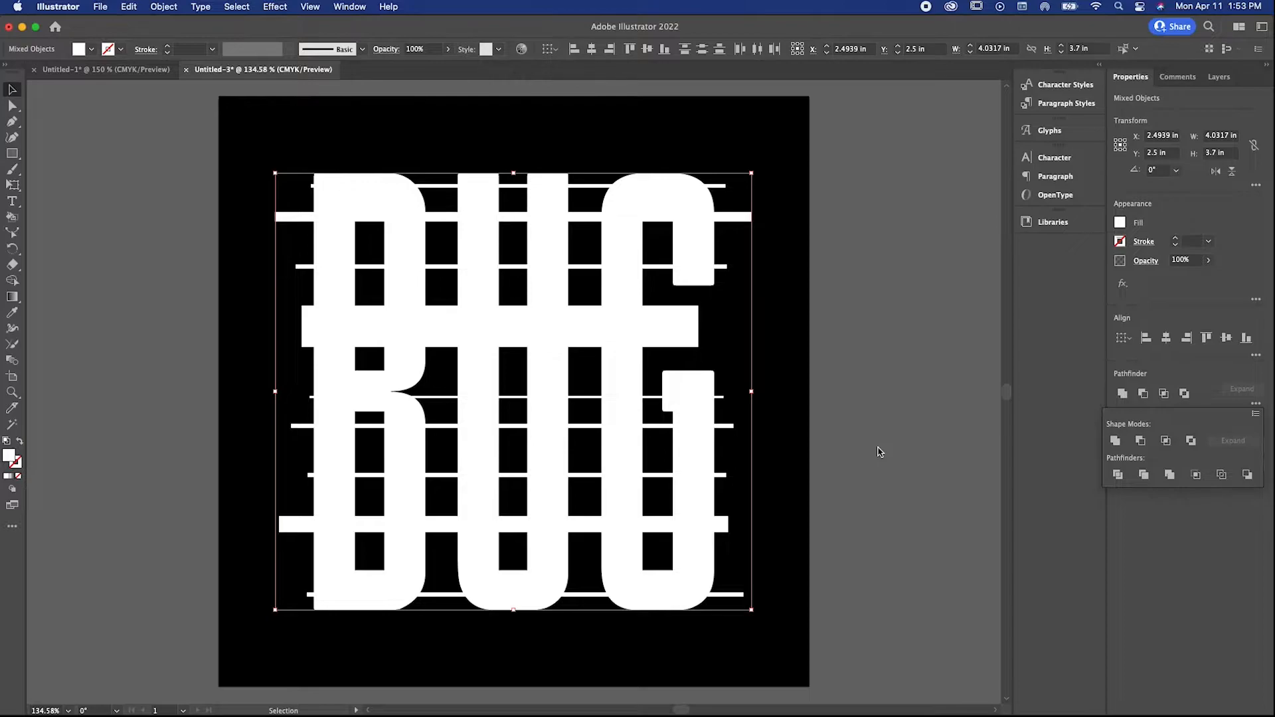
click(882, 455)
Ungroup the divided artwork so that each letter and bar piece can be selected separately.
drag(750, 625, 724, 177)
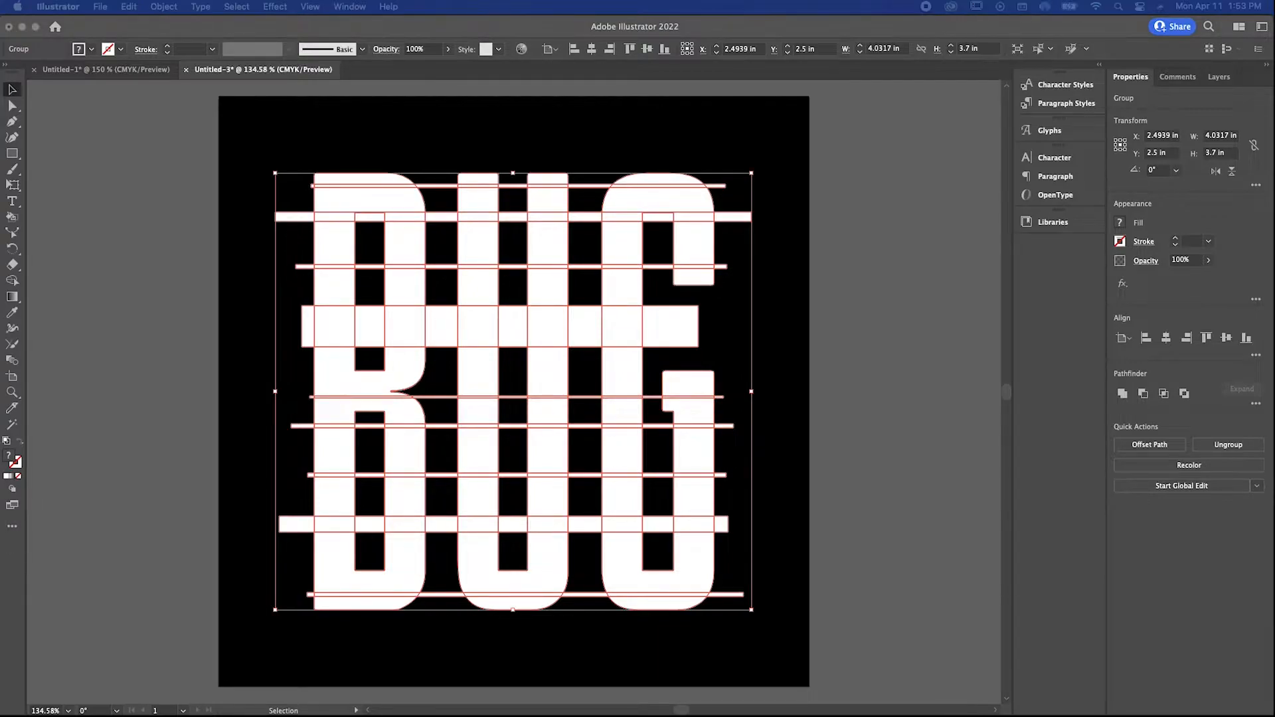
click(1257, 405)
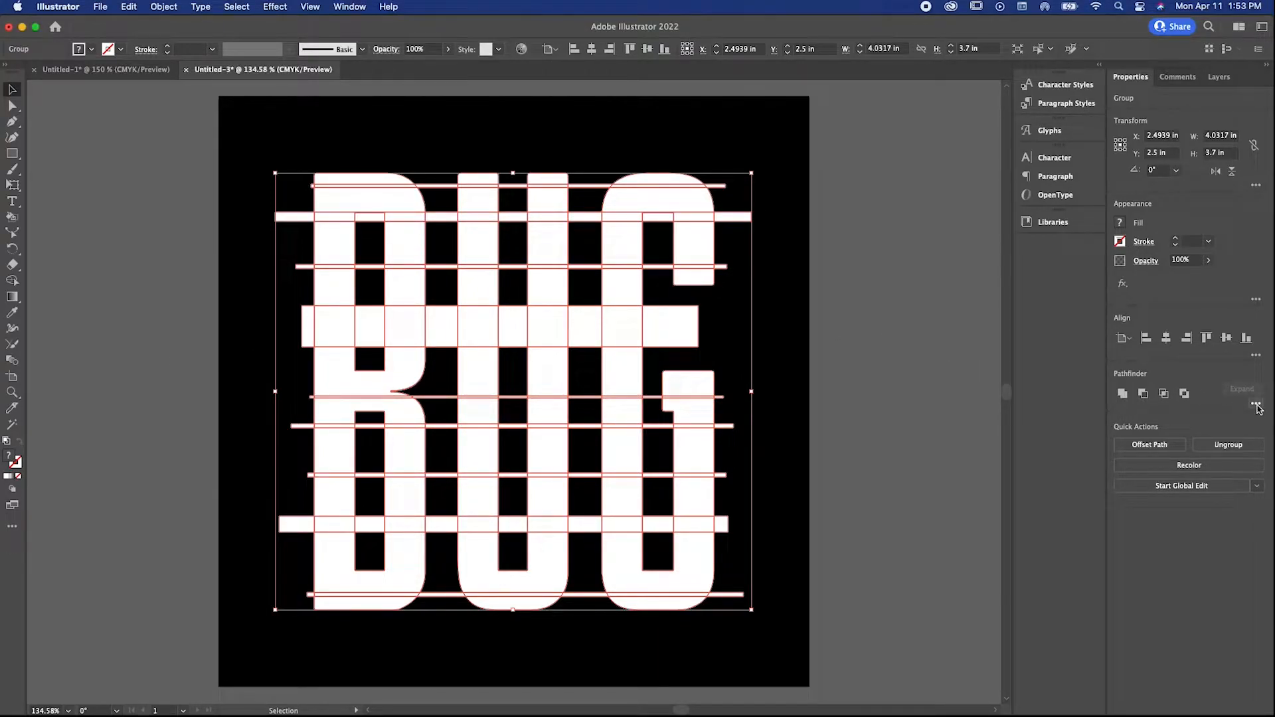
right_click(623, 400)
click(654, 521)
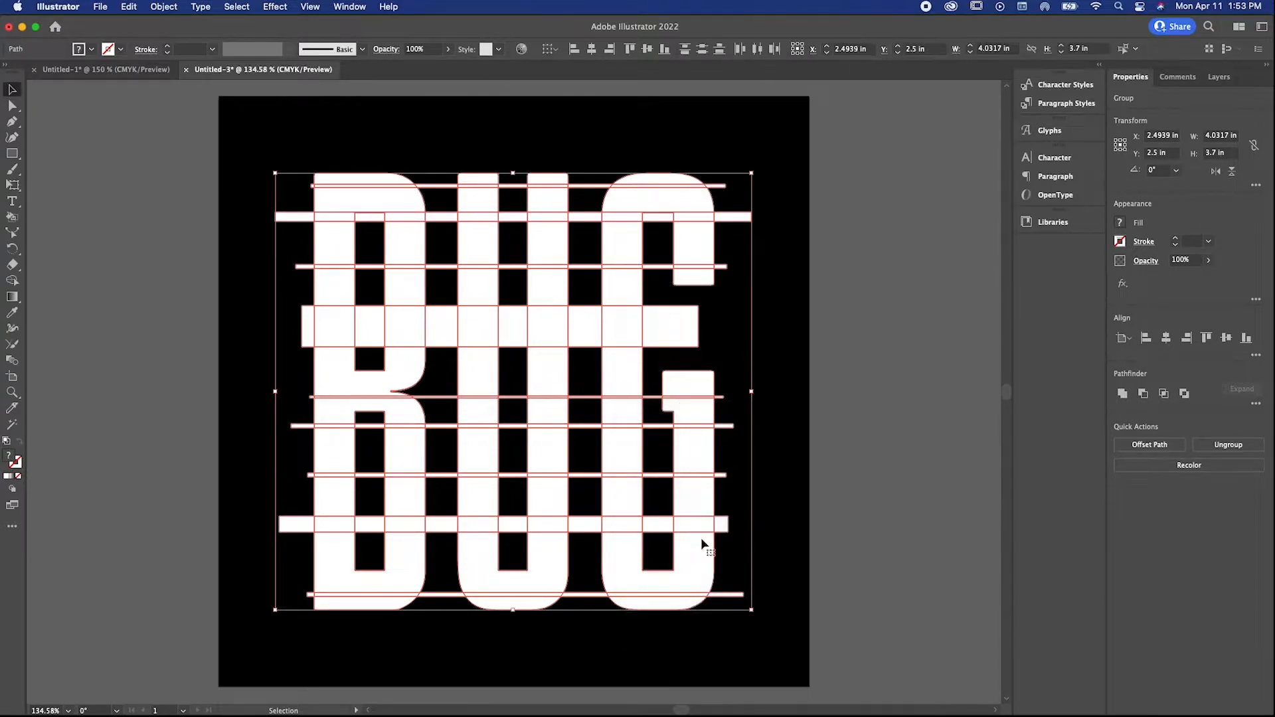
key(super+h)
Delete the bar pieces protruding beyond the outer side of the G and those crossing its inner opening.
drag(810, 614, 725, 176)
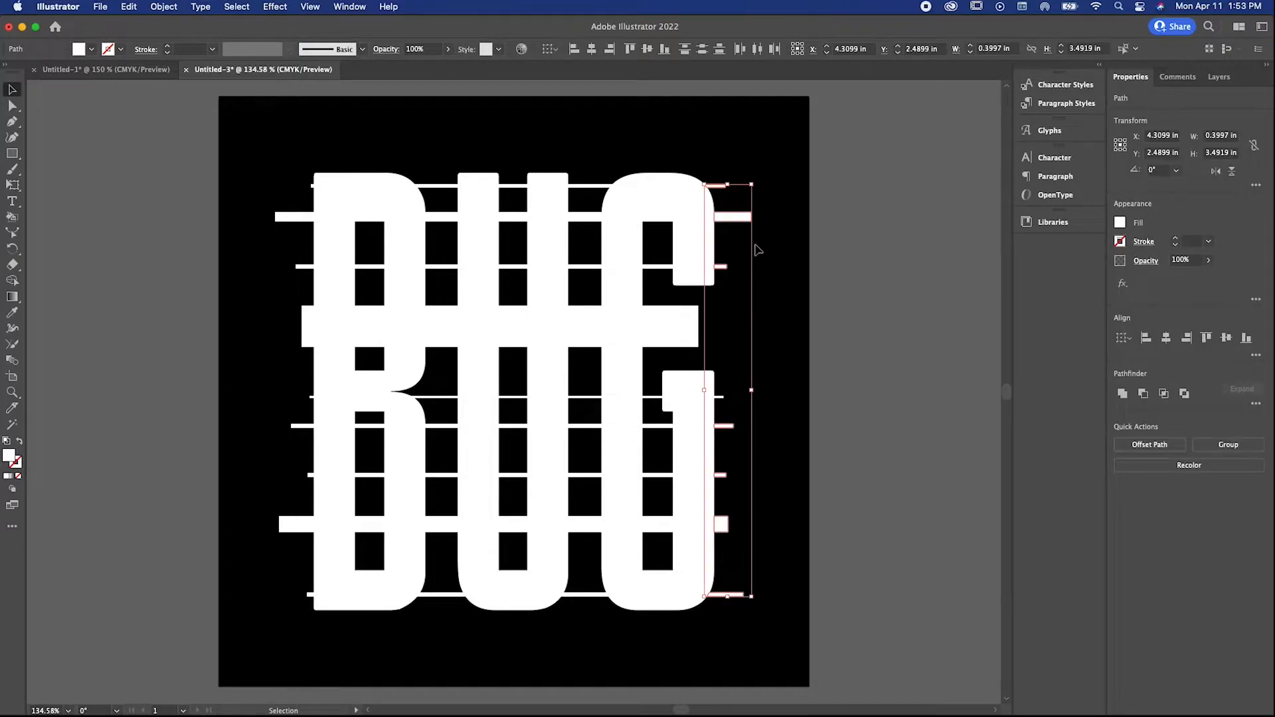
key(Delete)
drag(654, 233, 662, 307)
key(Delete)
drag(644, 380, 664, 553)
key(Delete)
click(720, 396)
key(Delete)
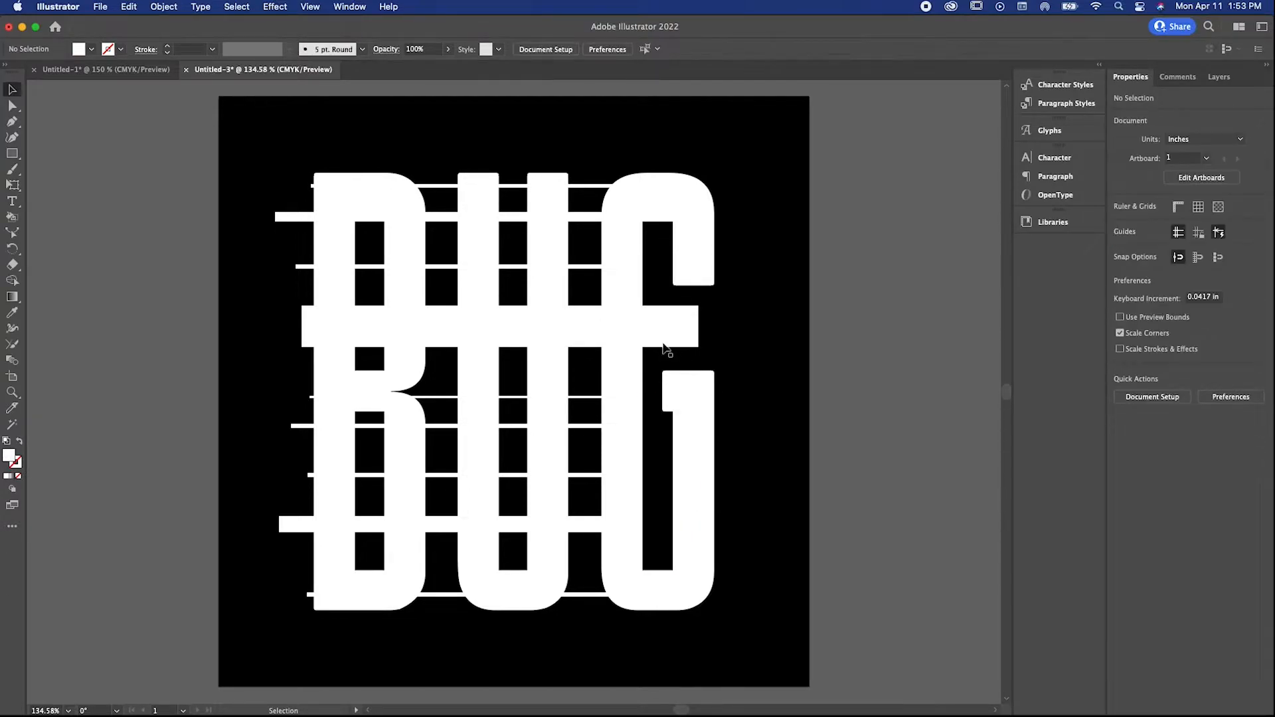
click(666, 346)
key(Delete)
Delete the bar pieces in the gap between U and G, inside the U, and in the gap between B and U.
drag(578, 178, 591, 608)
key(Delete)
drag(504, 174, 530, 568)
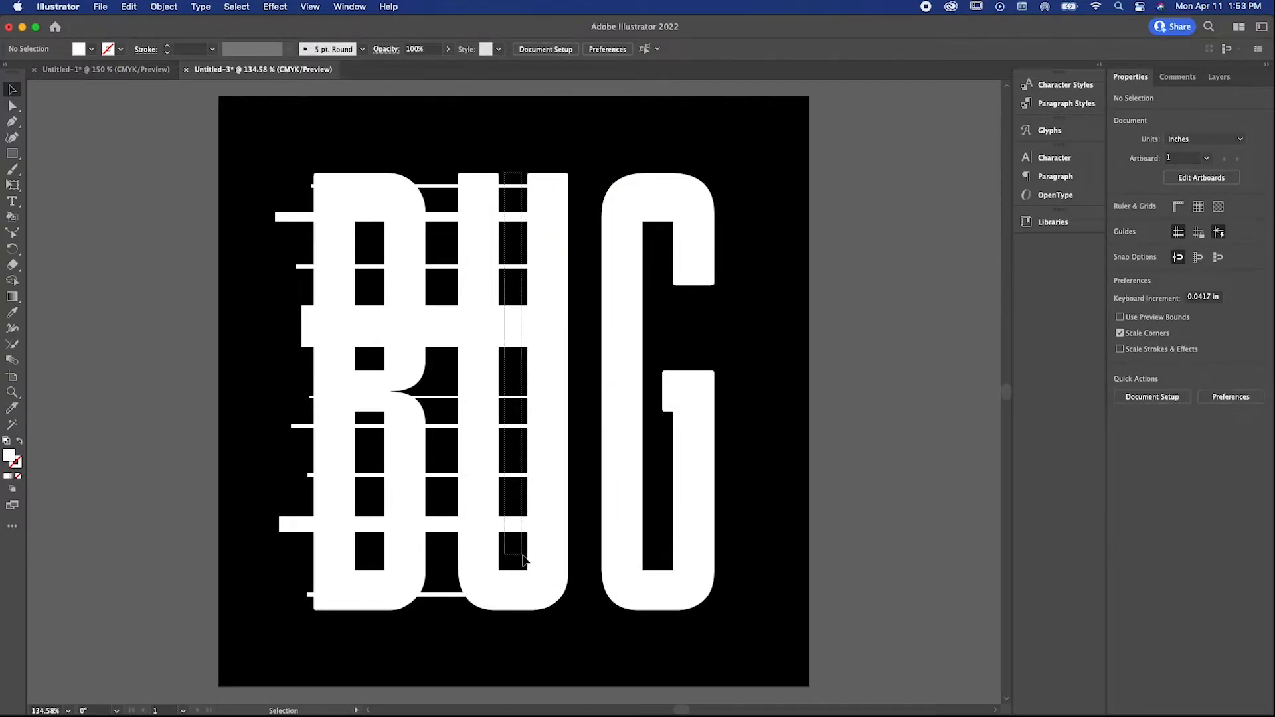
key(Delete)
drag(435, 179, 439, 608)
key(Delete)
Delete the bar pieces inside both openings of the B and those protruding from its outer edge.
drag(375, 408, 373, 561)
key(Delete)
drag(367, 363, 380, 244)
key(Delete)
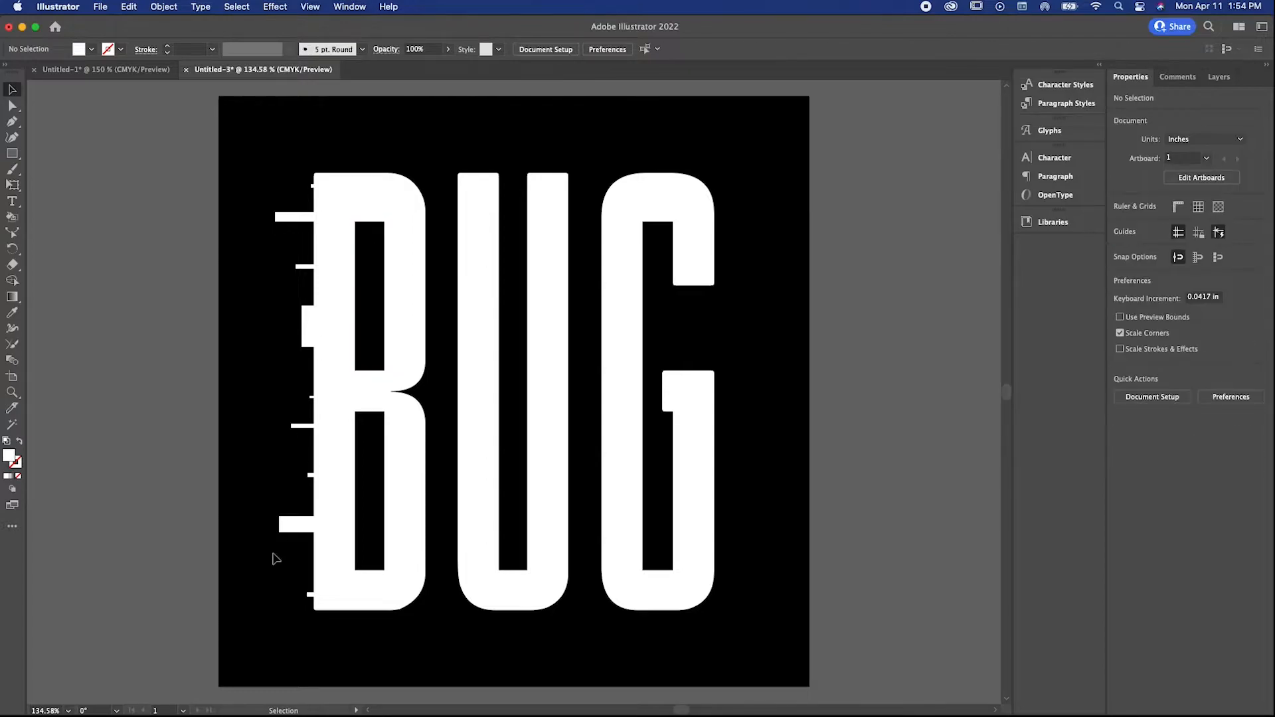
drag(269, 607, 314, 134)
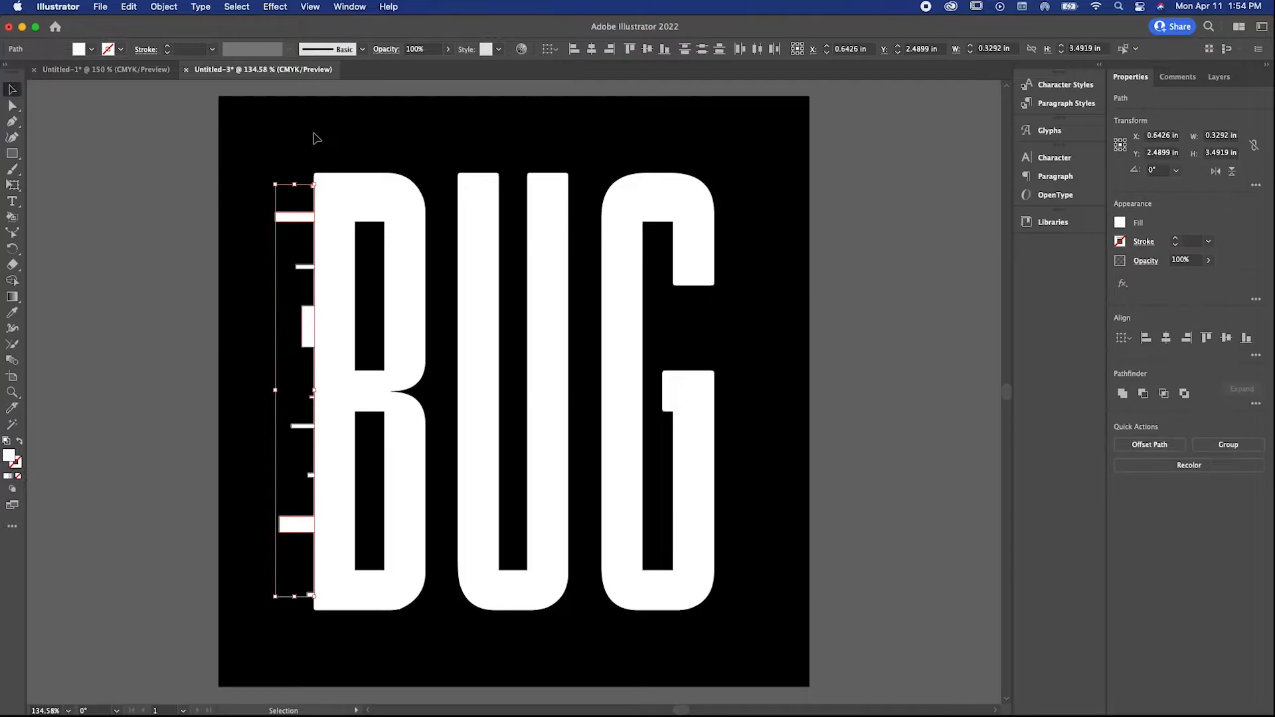
key(Delete)
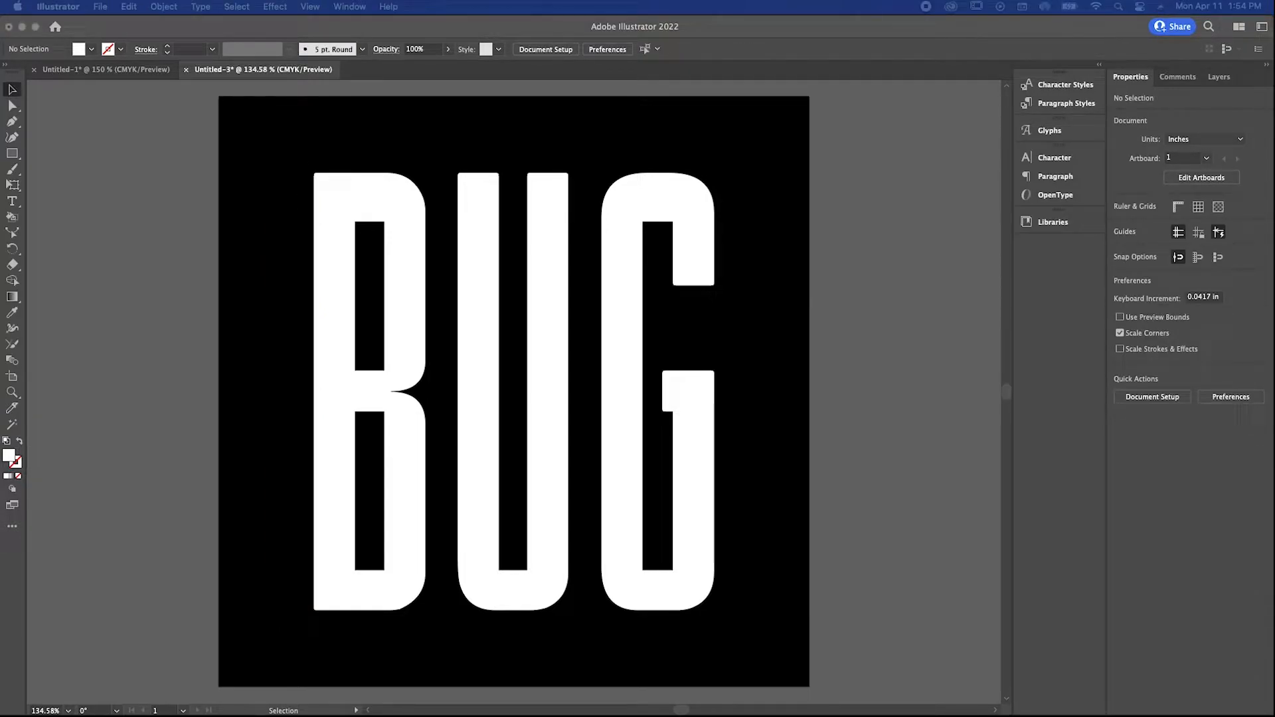
Select all the remaining sliced BUG letter pieces and group them.
click(863, 387)
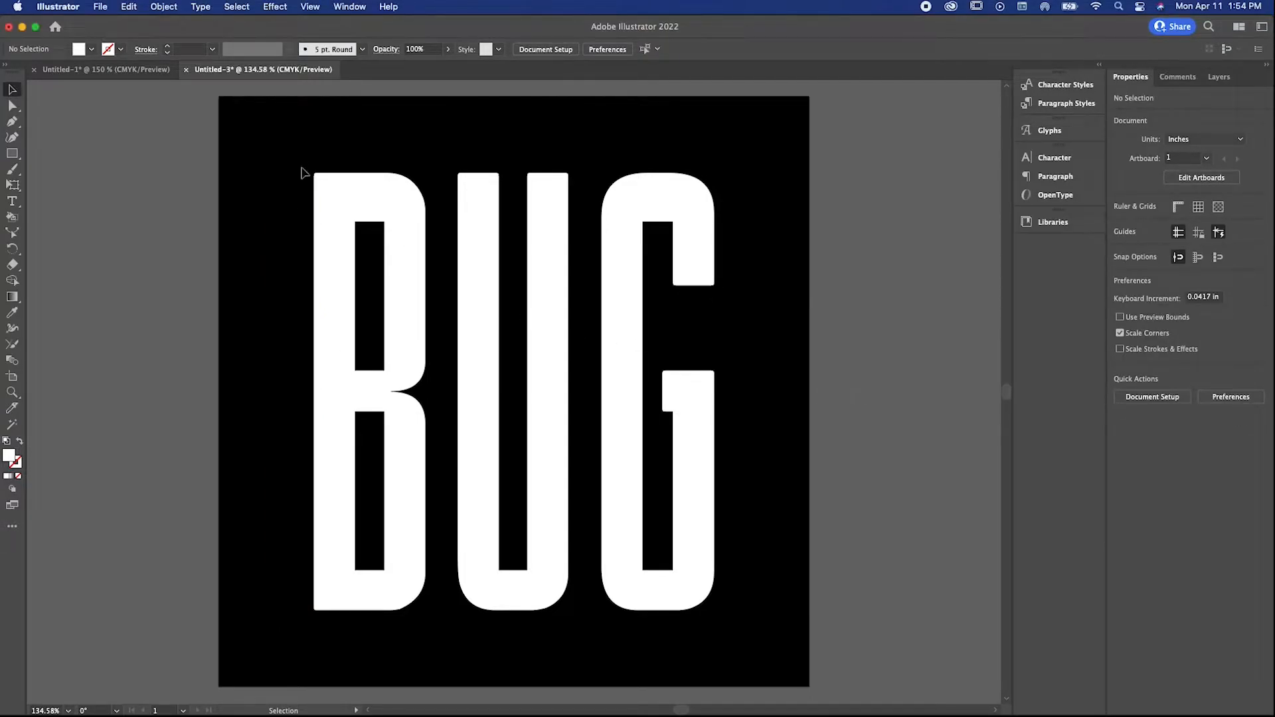
drag(219, 125, 729, 614)
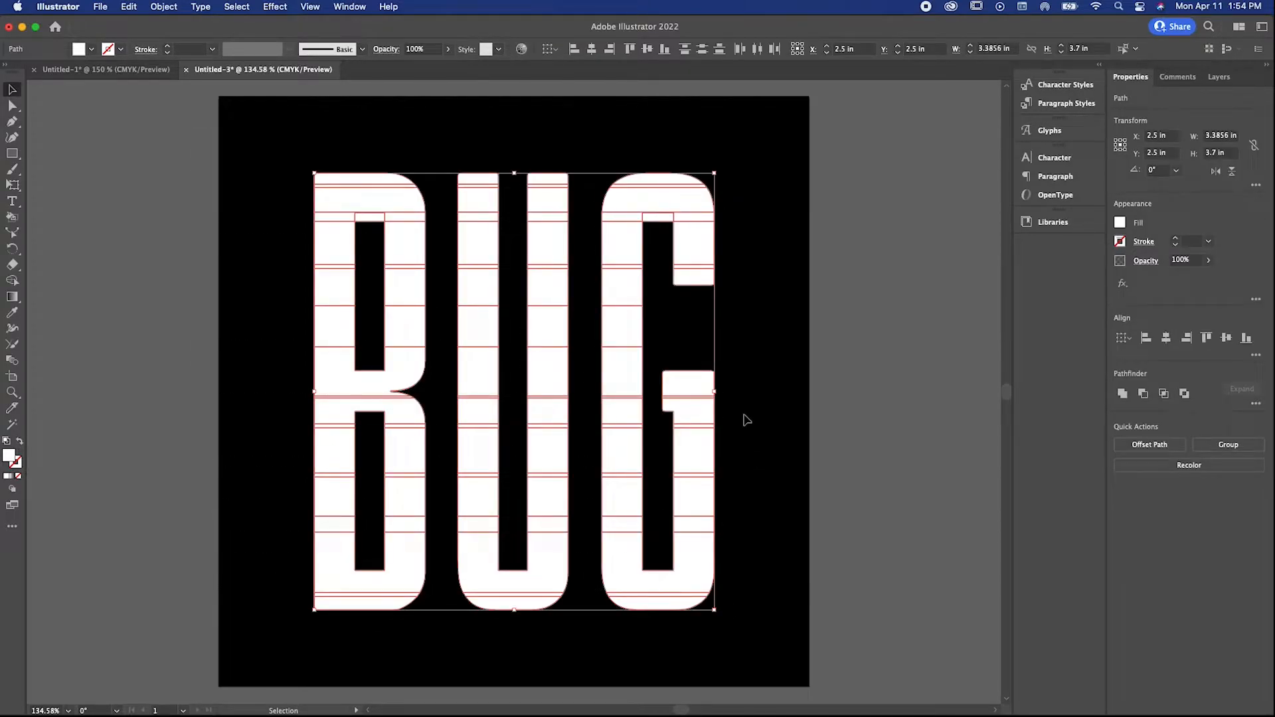
right_click(629, 449)
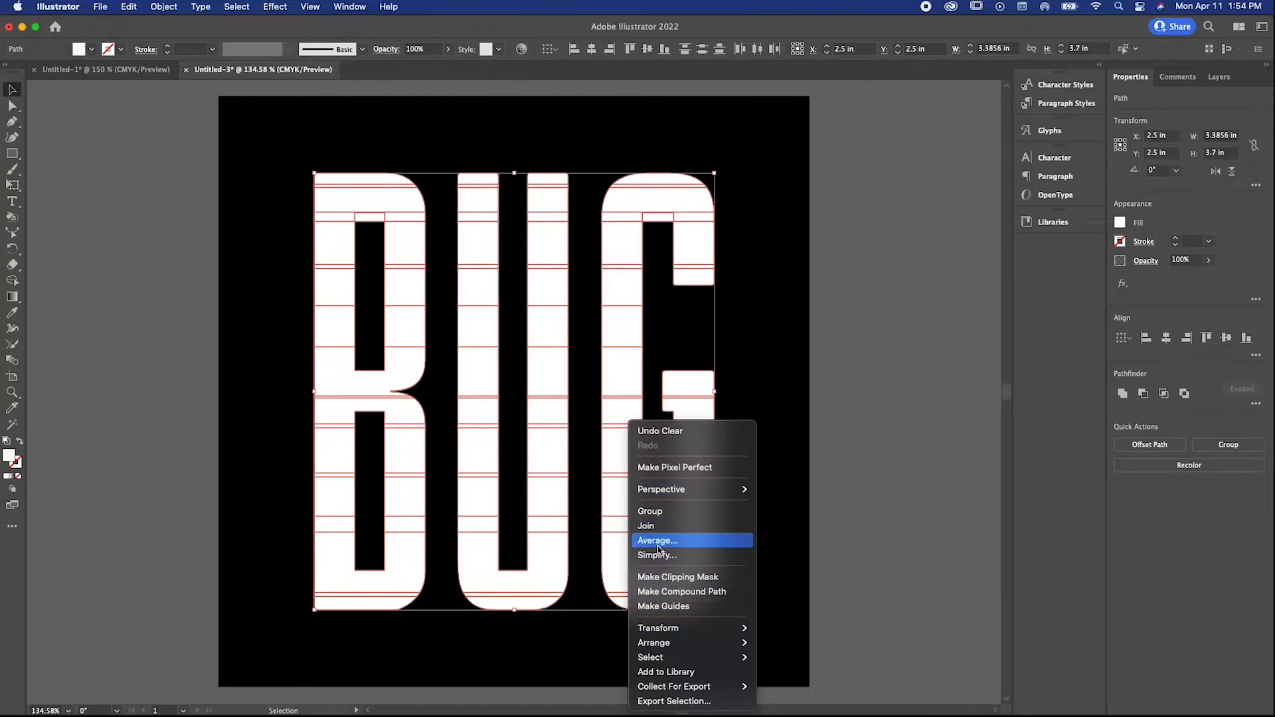
click(650, 511)
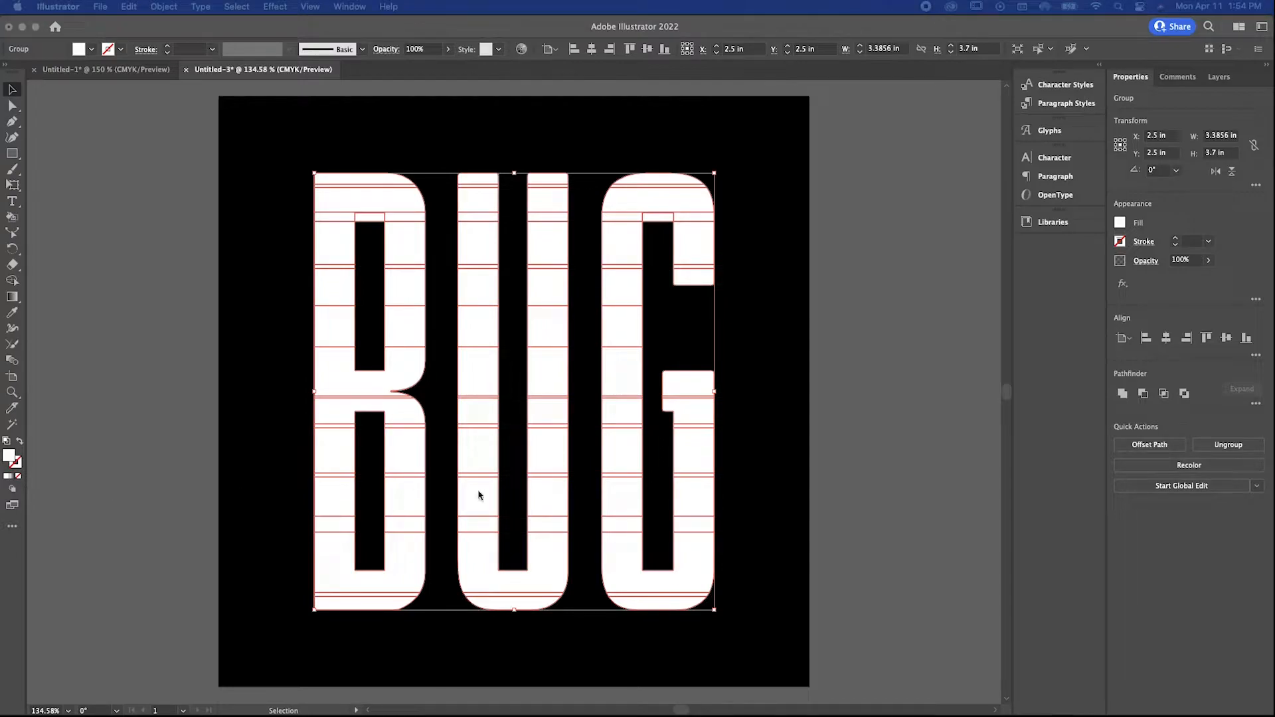
Make two copies of the BUG group in the Text layer and place one on each side of the original.
click(1221, 76)
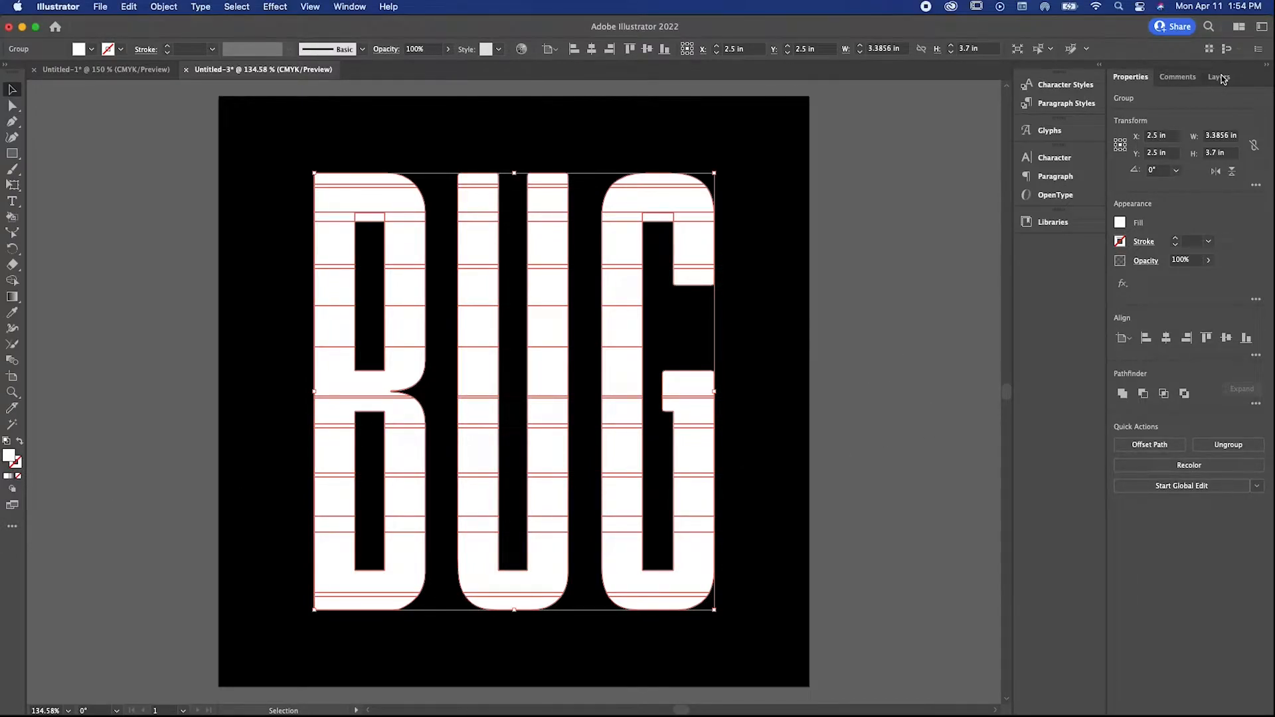
click(1220, 77)
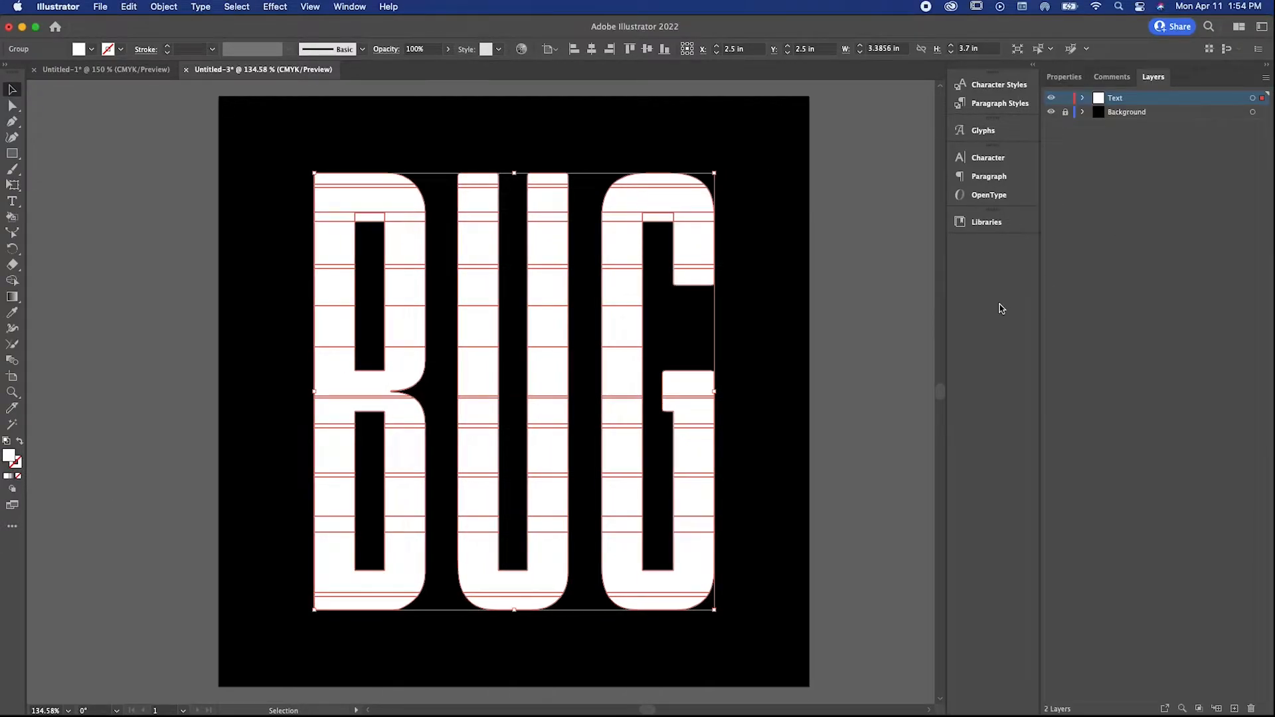
click(1083, 99)
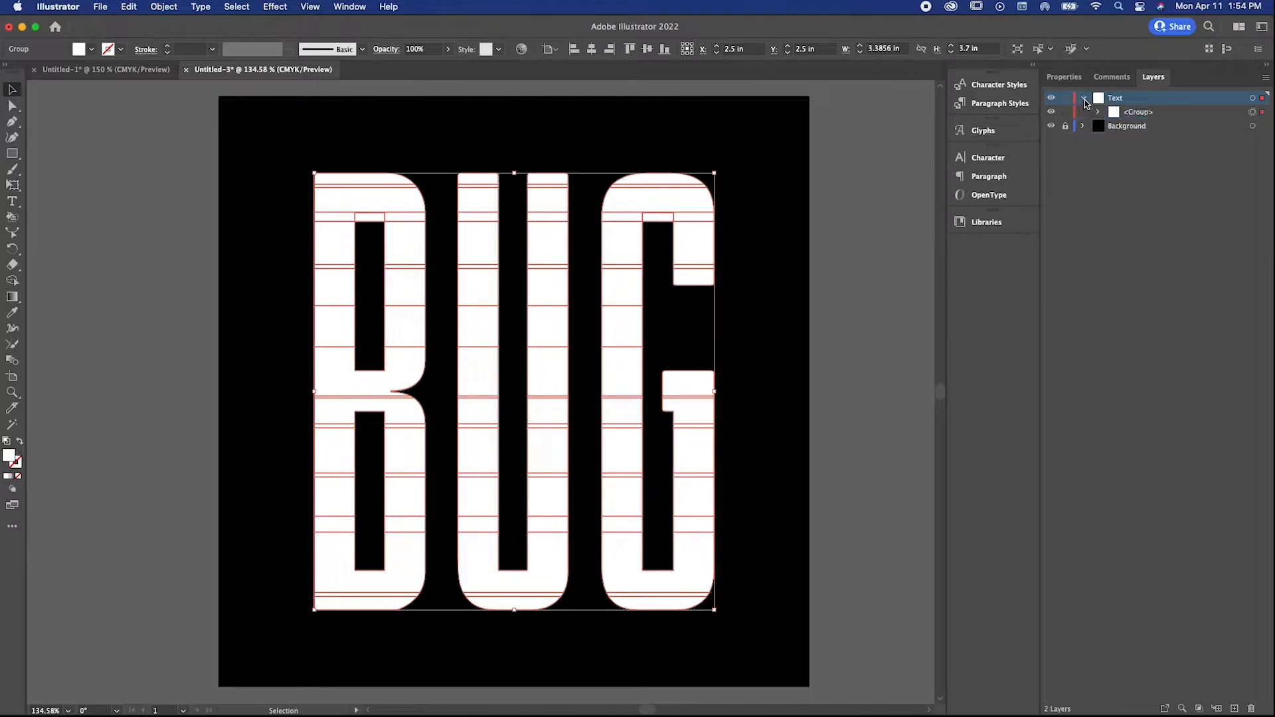
click(1136, 118)
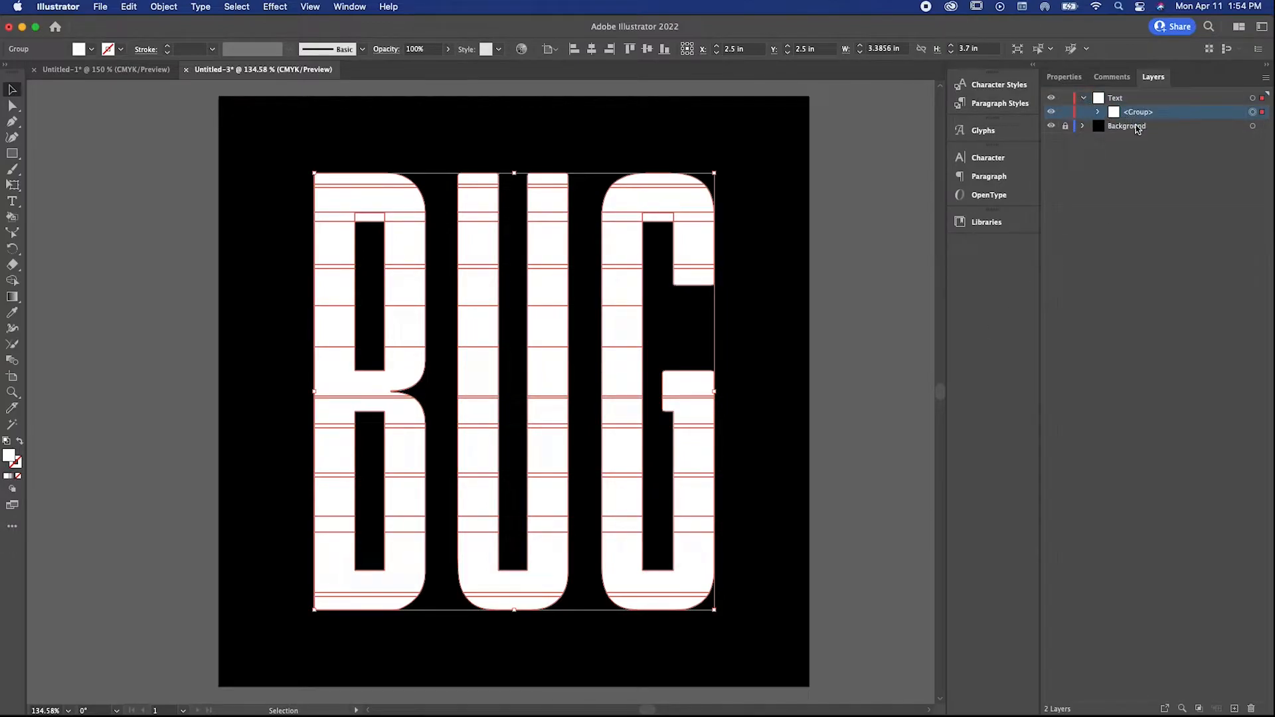
key(super+v)
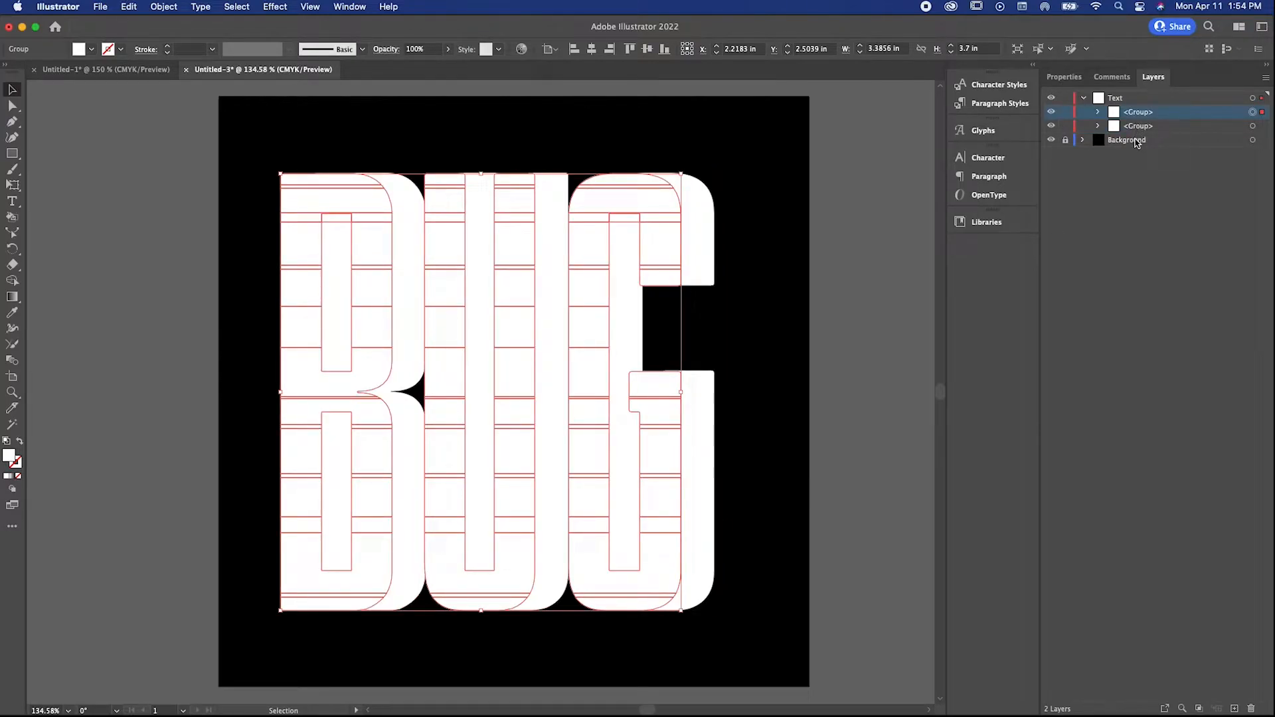
key(super+v)
drag(659, 467, 200, 464)
drag(583, 515, 869, 531)
click(753, 655)
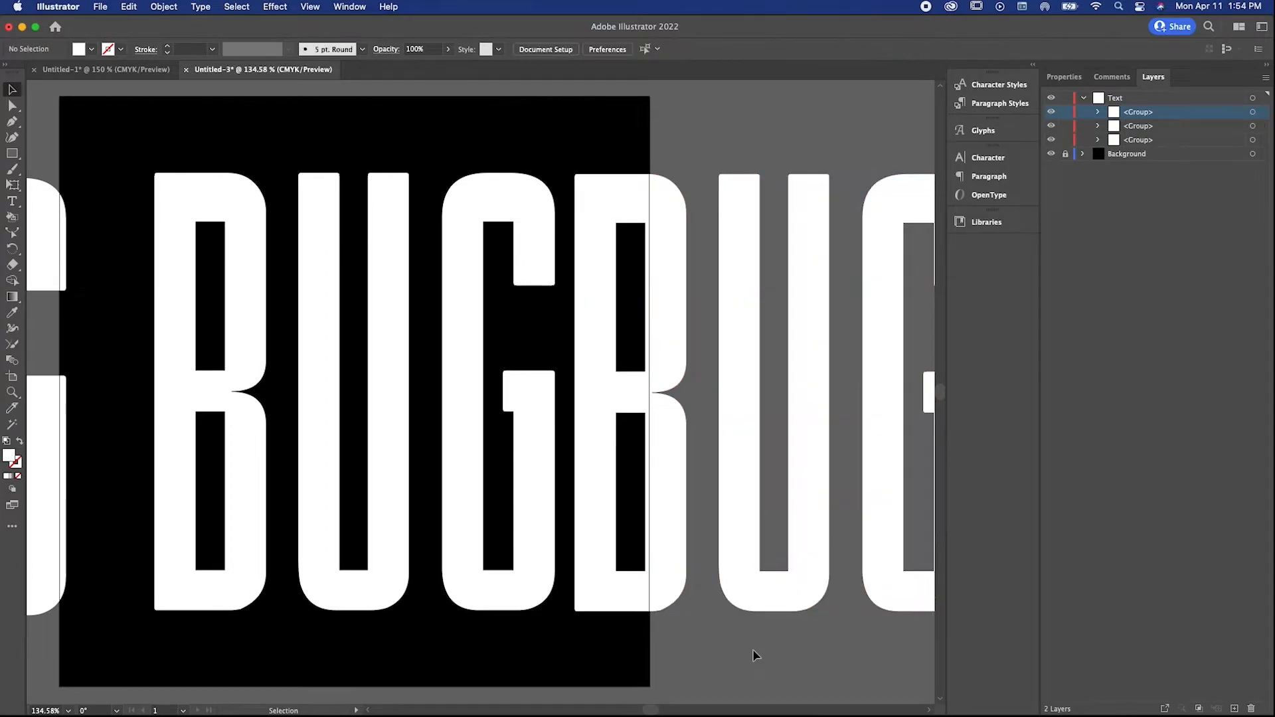
Fill the BUG copy left of the original with light blue, C 70, M 0, Y 0, K 0, and deselect it.
key(super+minus)
key(super+minus)
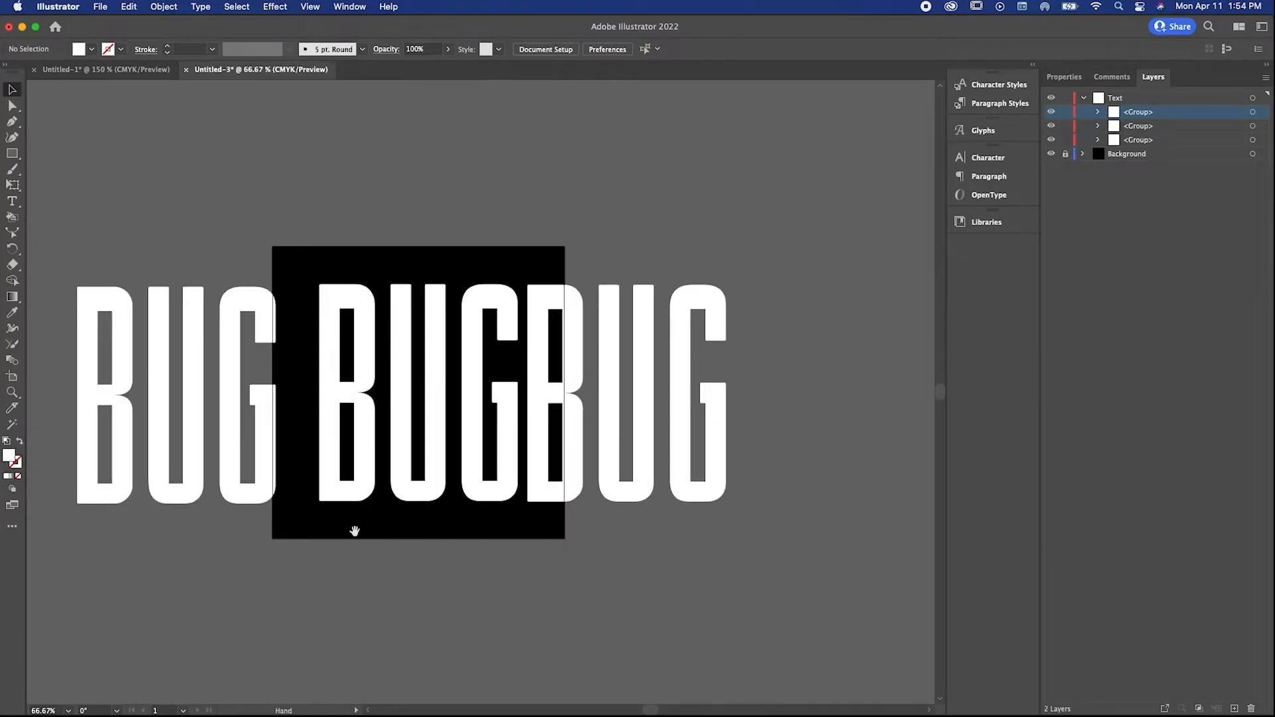
scroll(372, 526, left, 3)
drag(162, 276, 387, 572)
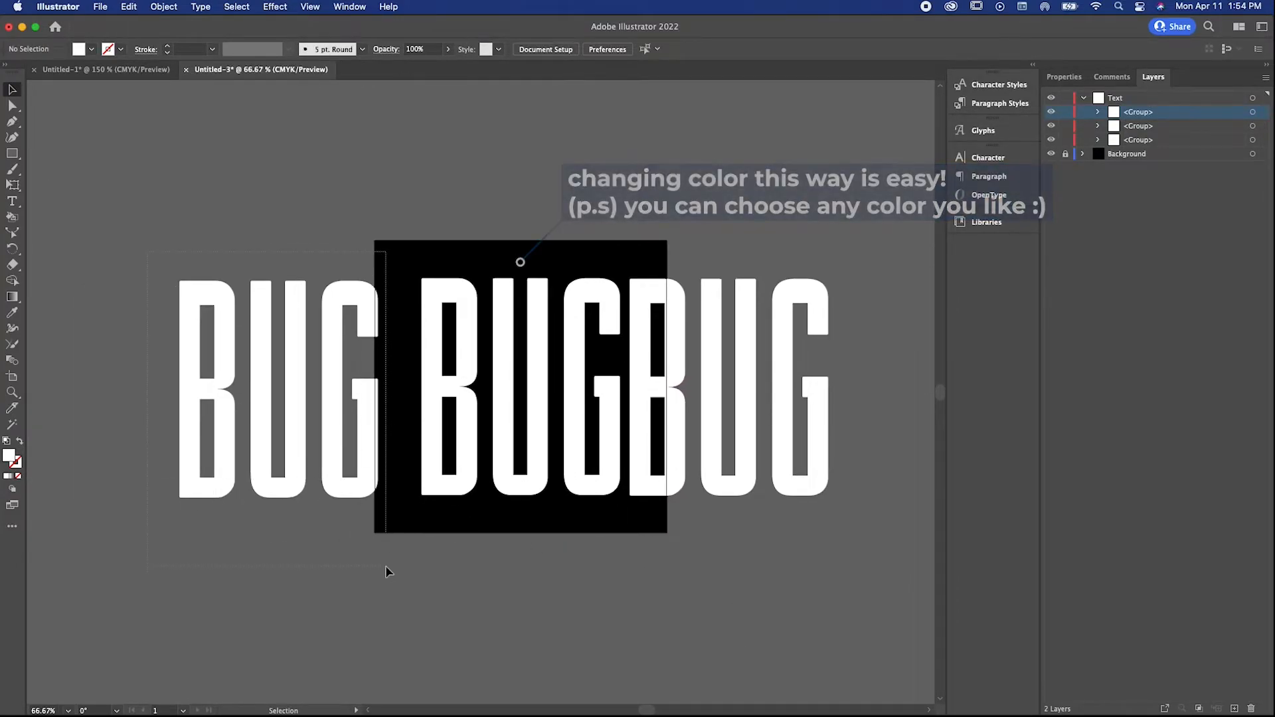
click(1064, 76)
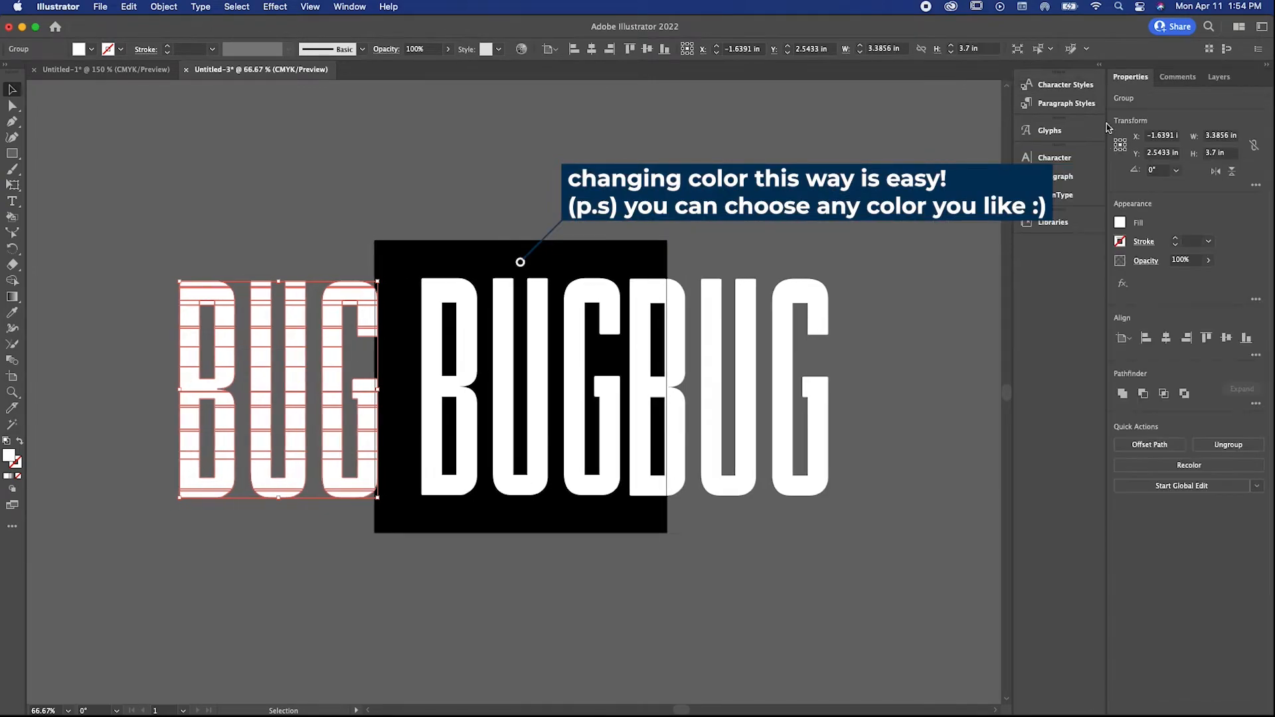
click(1119, 222)
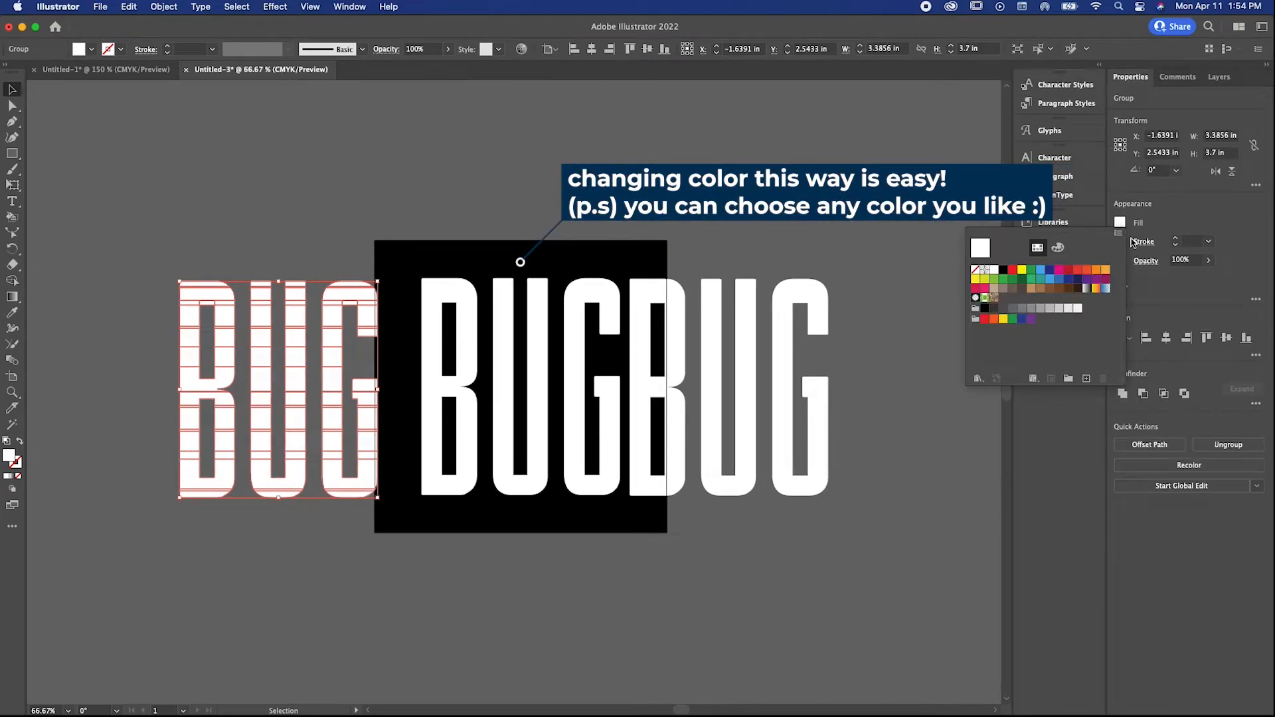
click(1047, 282)
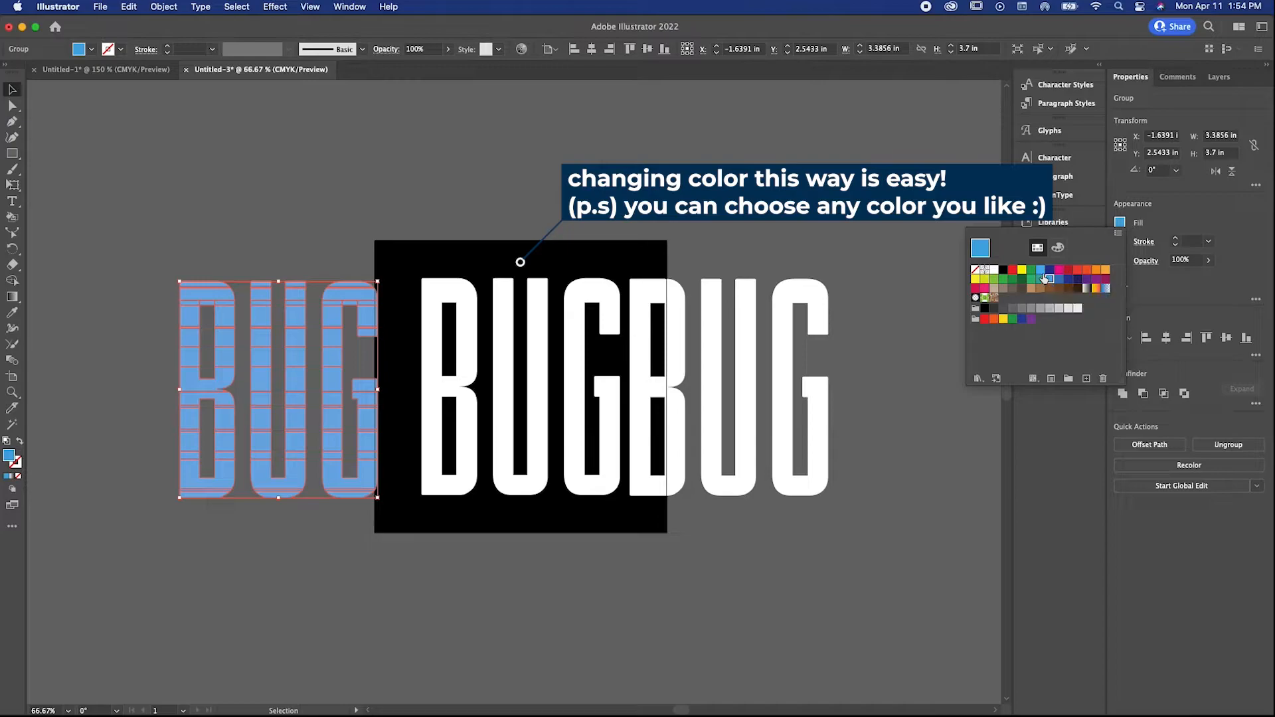
click(1057, 248)
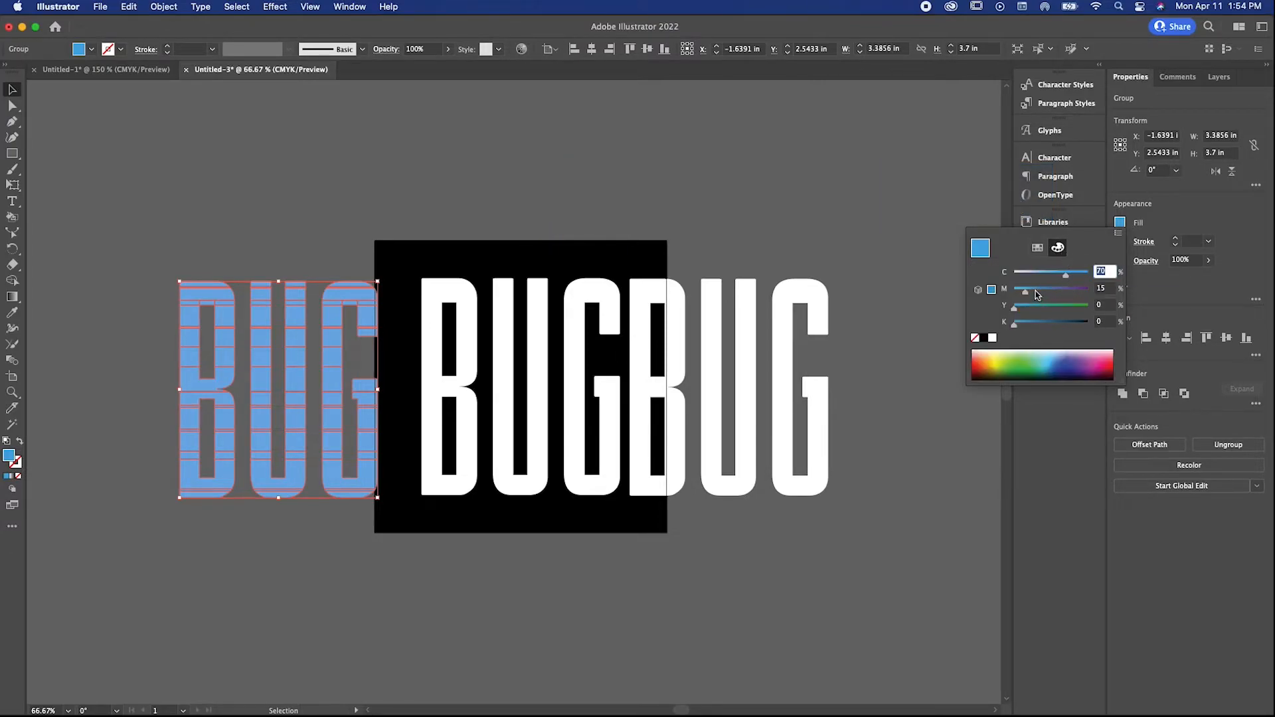
drag(1025, 291, 1001, 292)
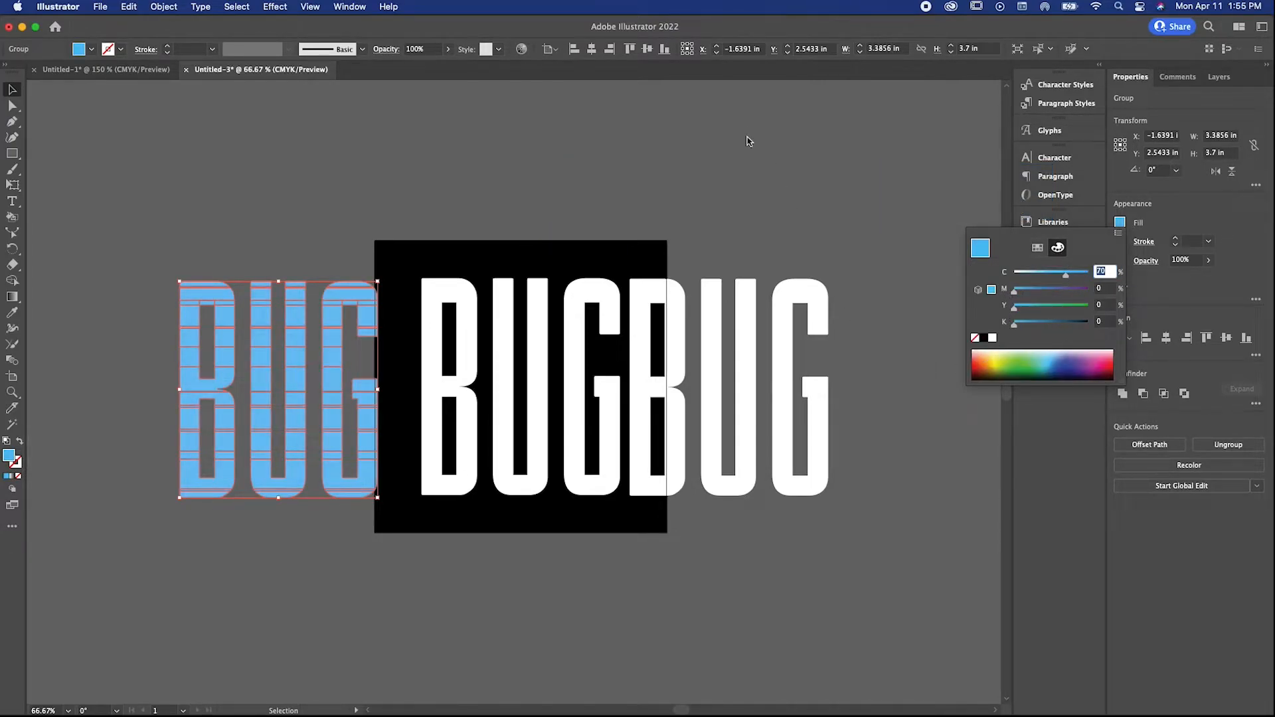
click(864, 252)
click(709, 239)
Fill the BUG copy right of the original with coral red, C 0, M 80, Y 48, K 0.
drag(641, 241, 836, 518)
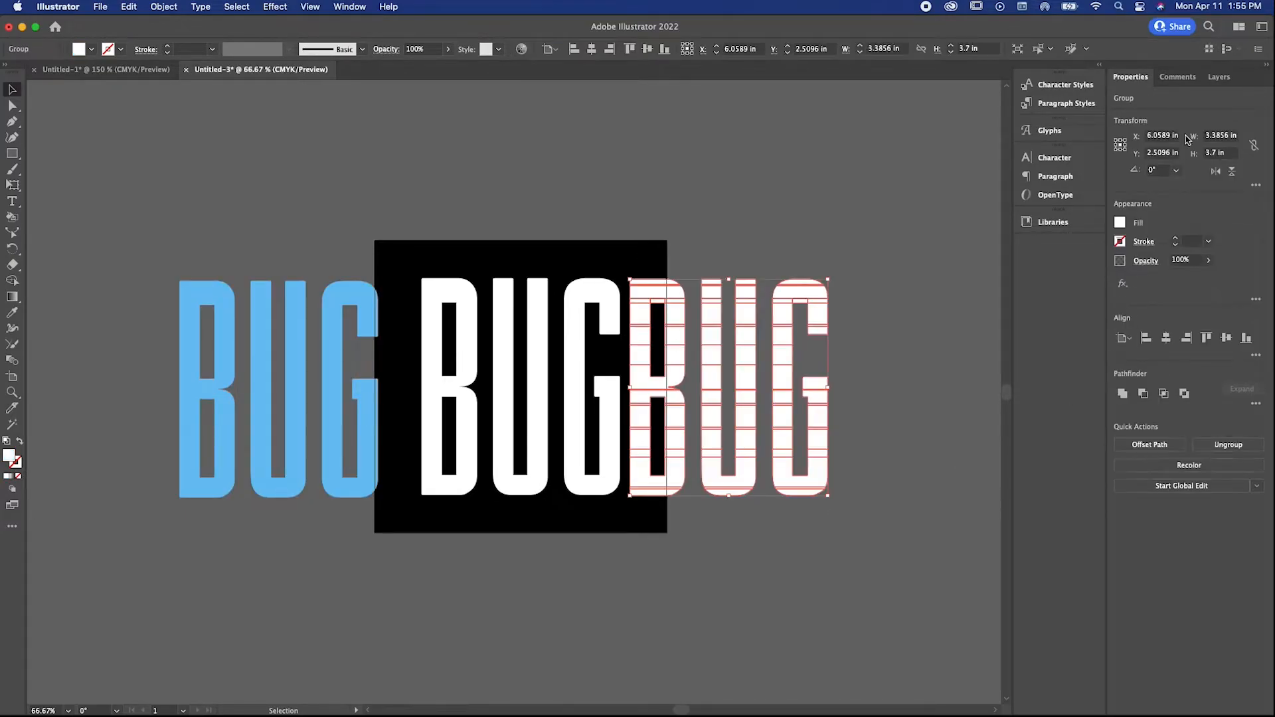
click(1121, 223)
click(1037, 248)
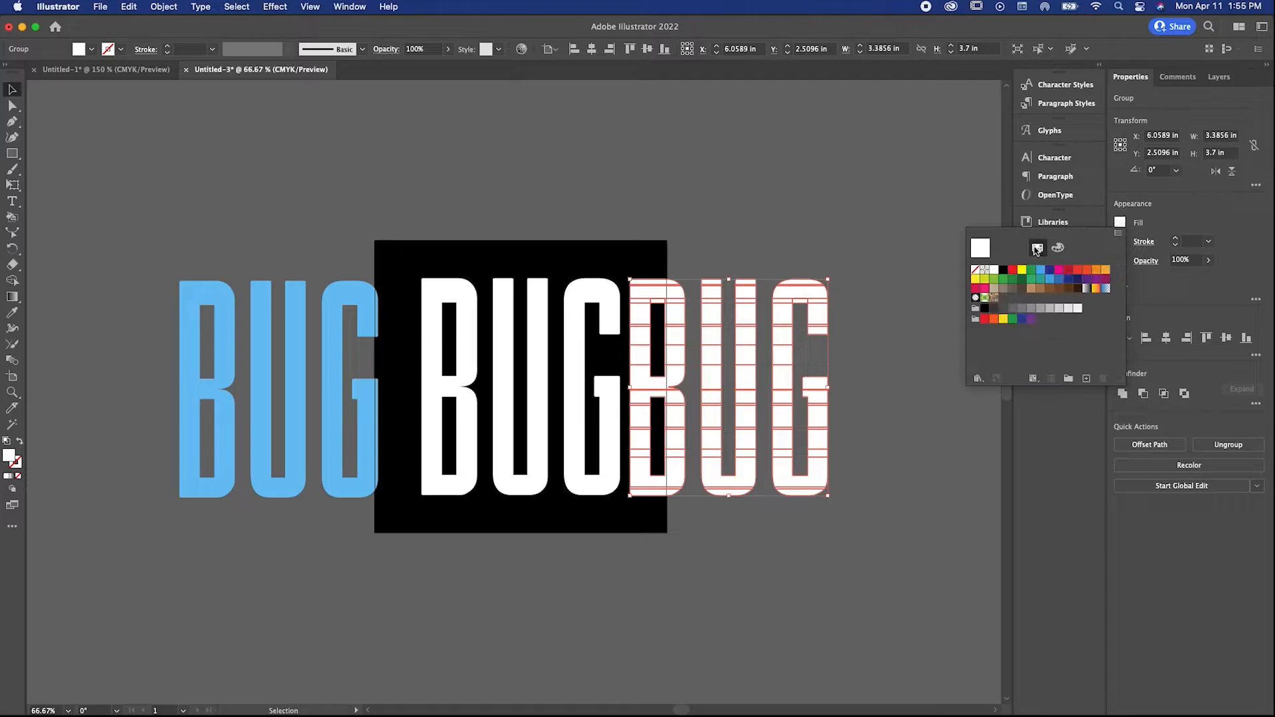
click(1060, 271)
click(1058, 247)
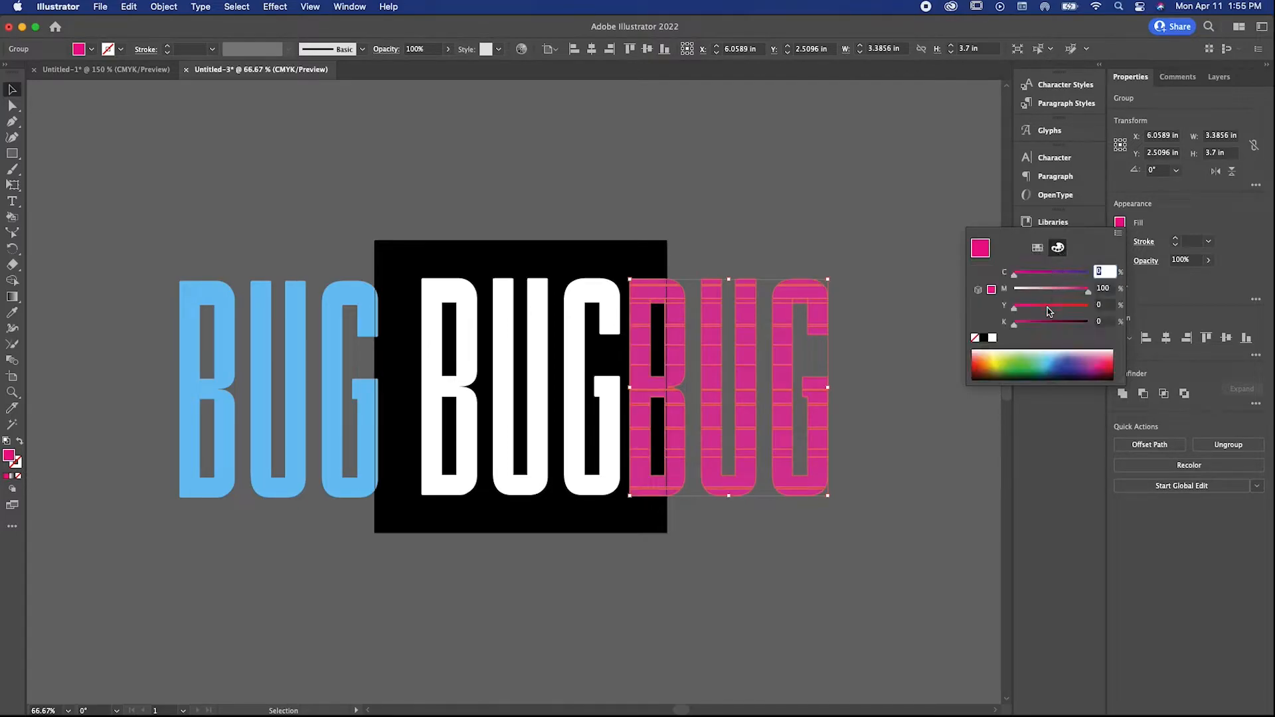
drag(1088, 291, 1056, 312)
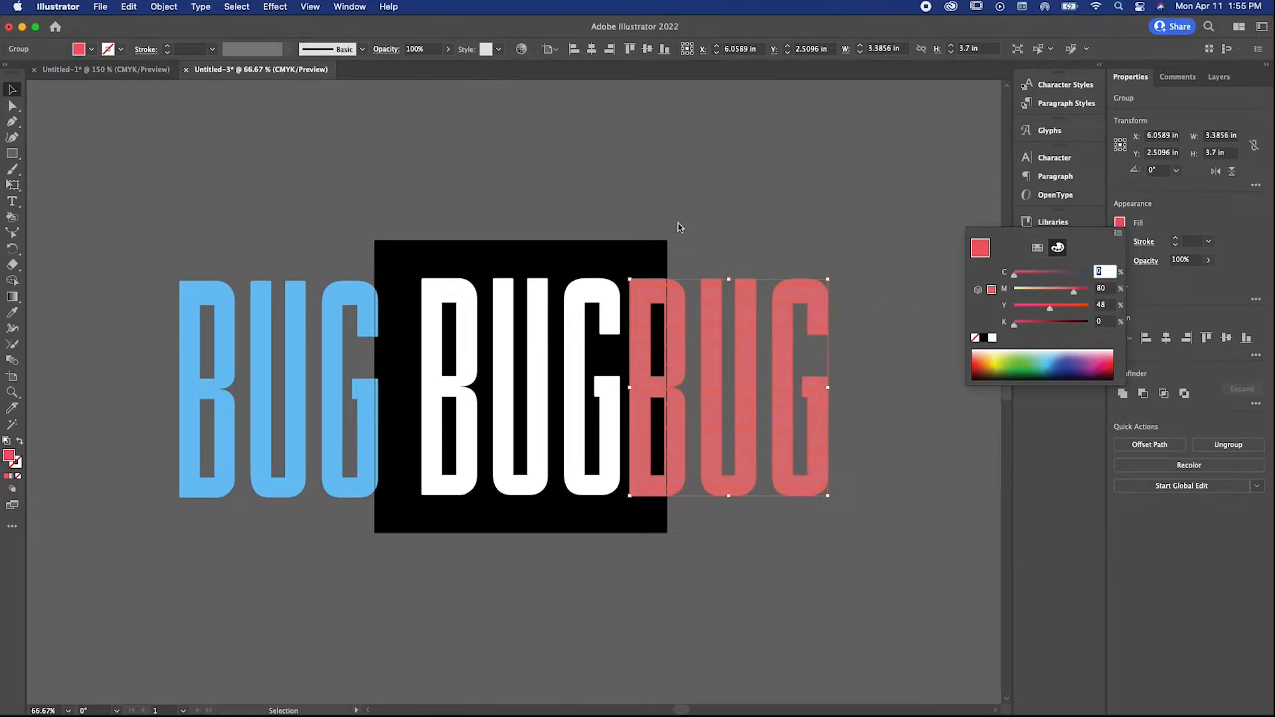
click(706, 220)
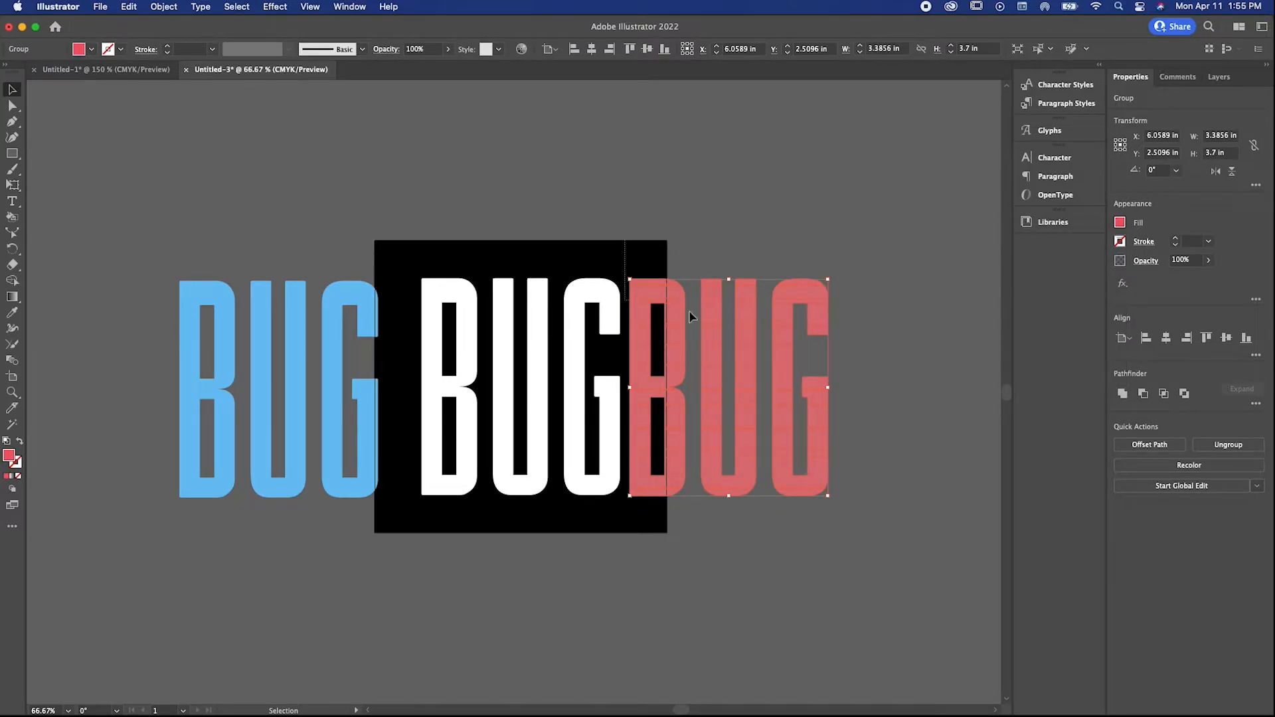
Place the red BUG copy over the white original, send it to the back, and nudge it slightly right.
drag(818, 490, 606, 485)
right_click(606, 485)
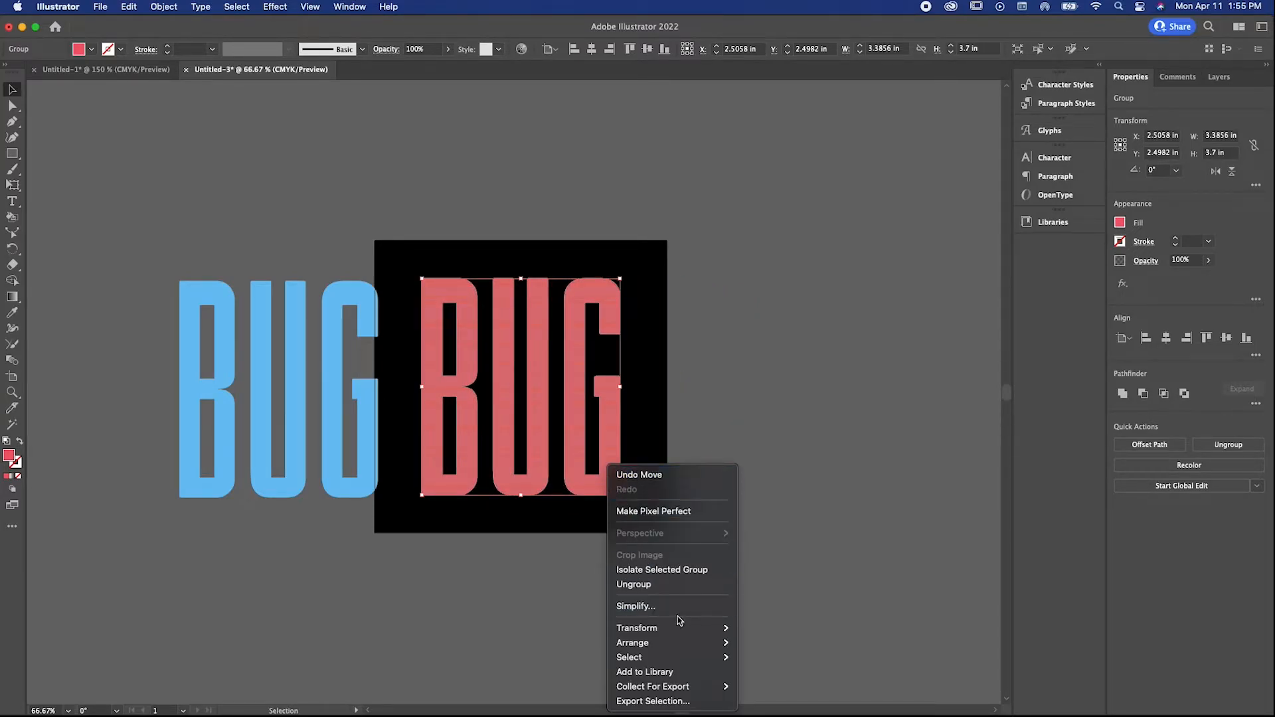
mouse_move(683, 642)
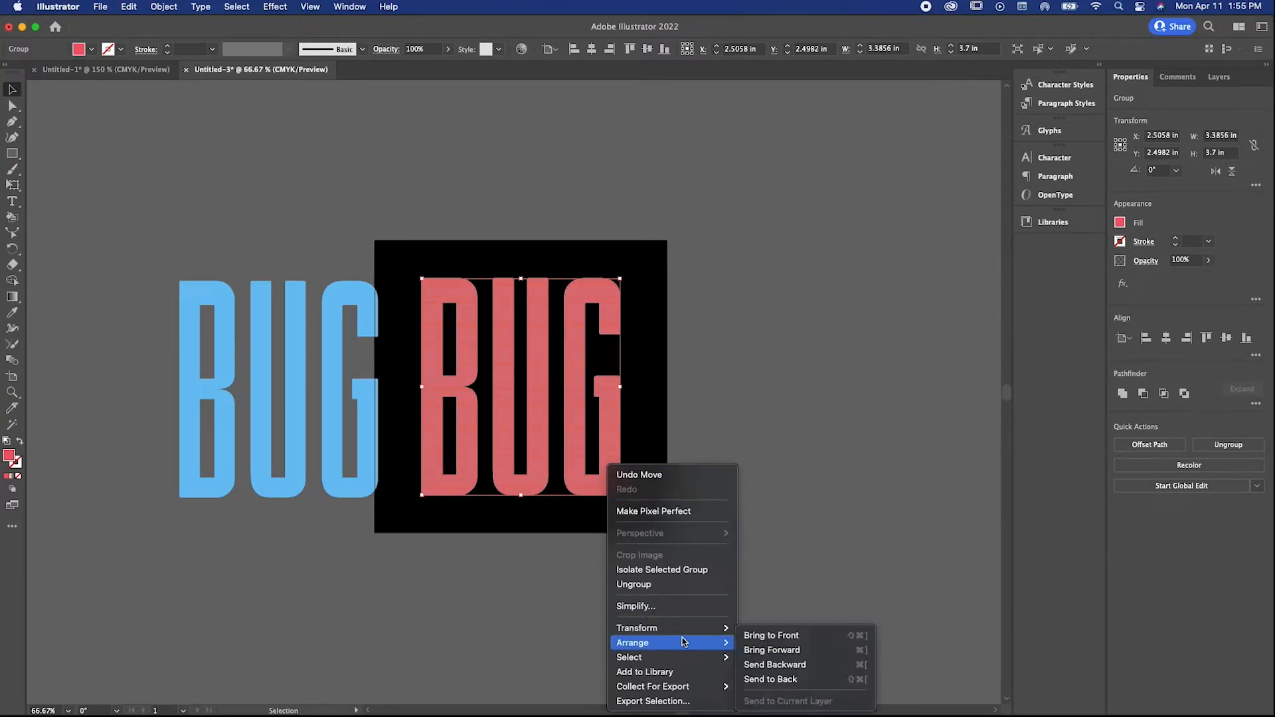
click(784, 684)
key(Right)
key(Right)
key(Right)
key(Right)
key(Right)
key(Right)
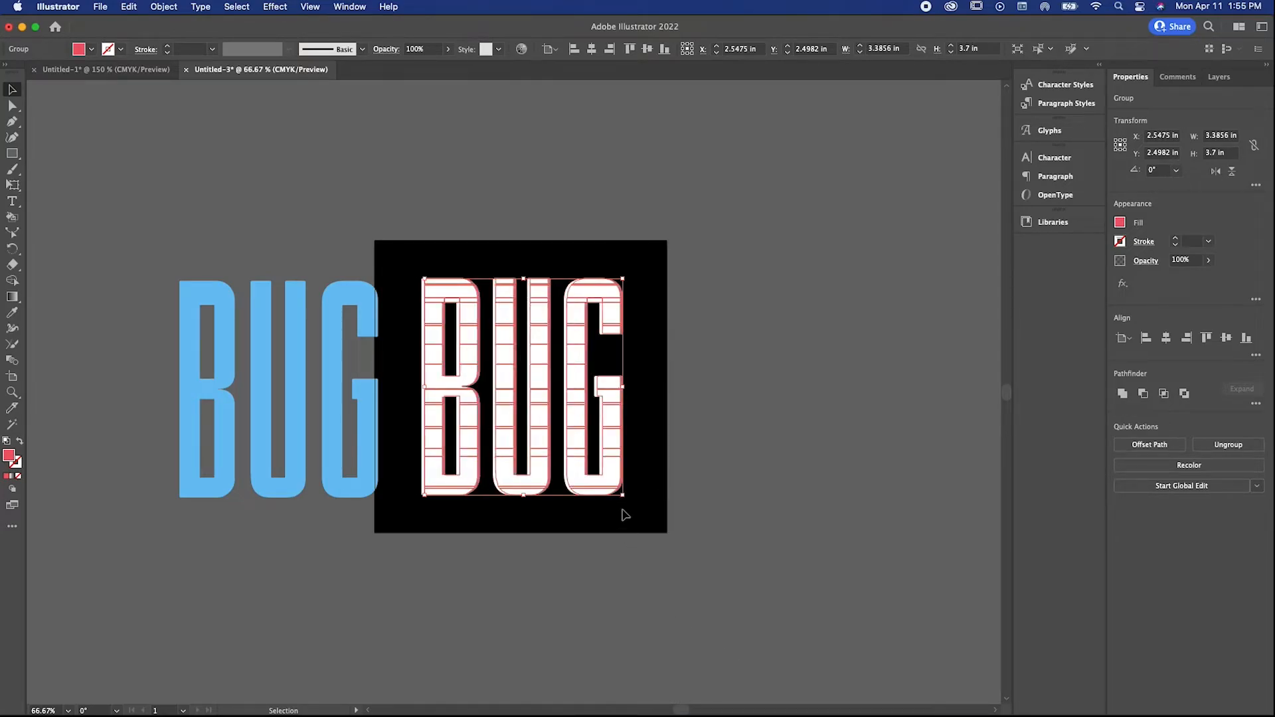
click(694, 473)
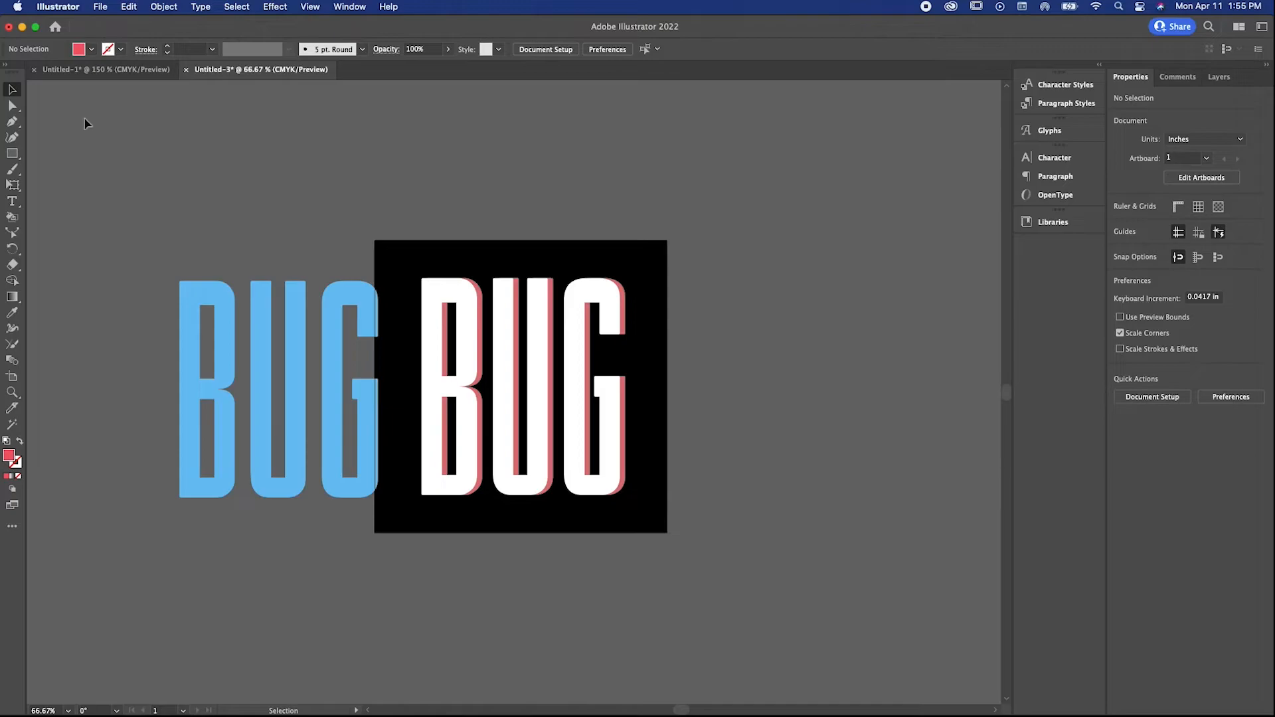
Send the blue BUG copy to the back, place it over the white original, and nudge it slightly left.
drag(375, 261, 399, 516)
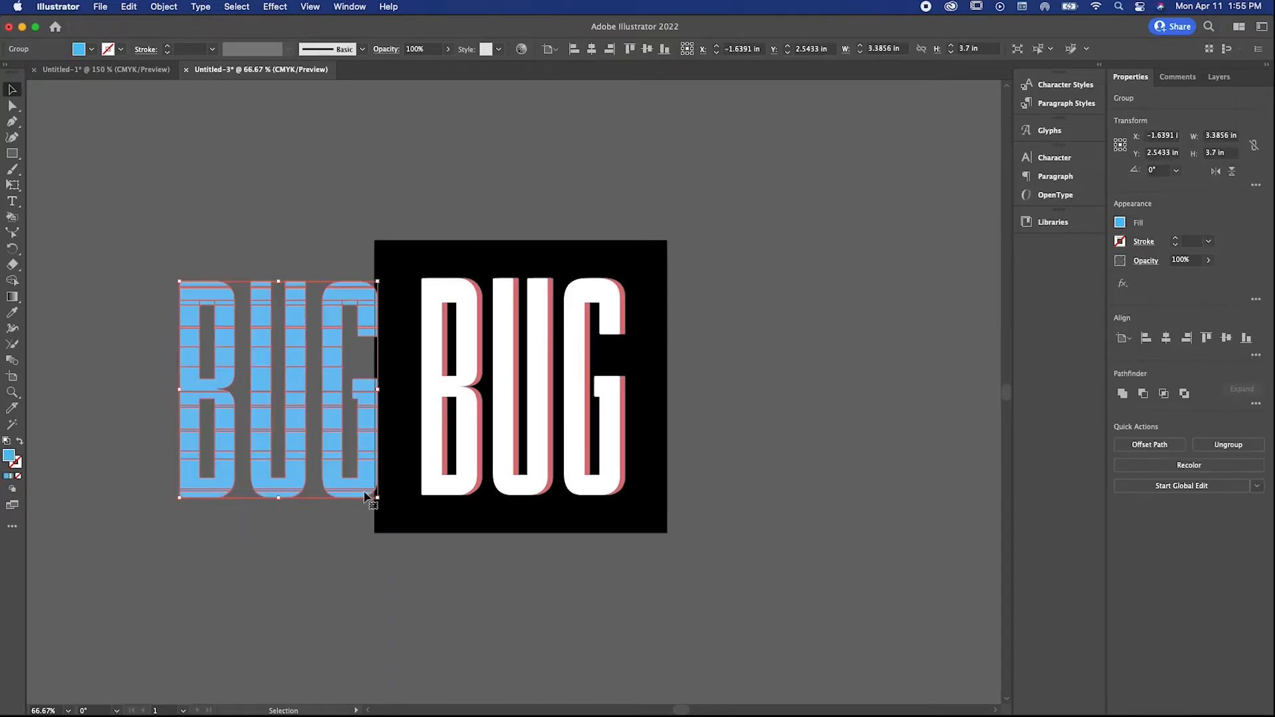
right_click(359, 491)
mouse_move(385, 642)
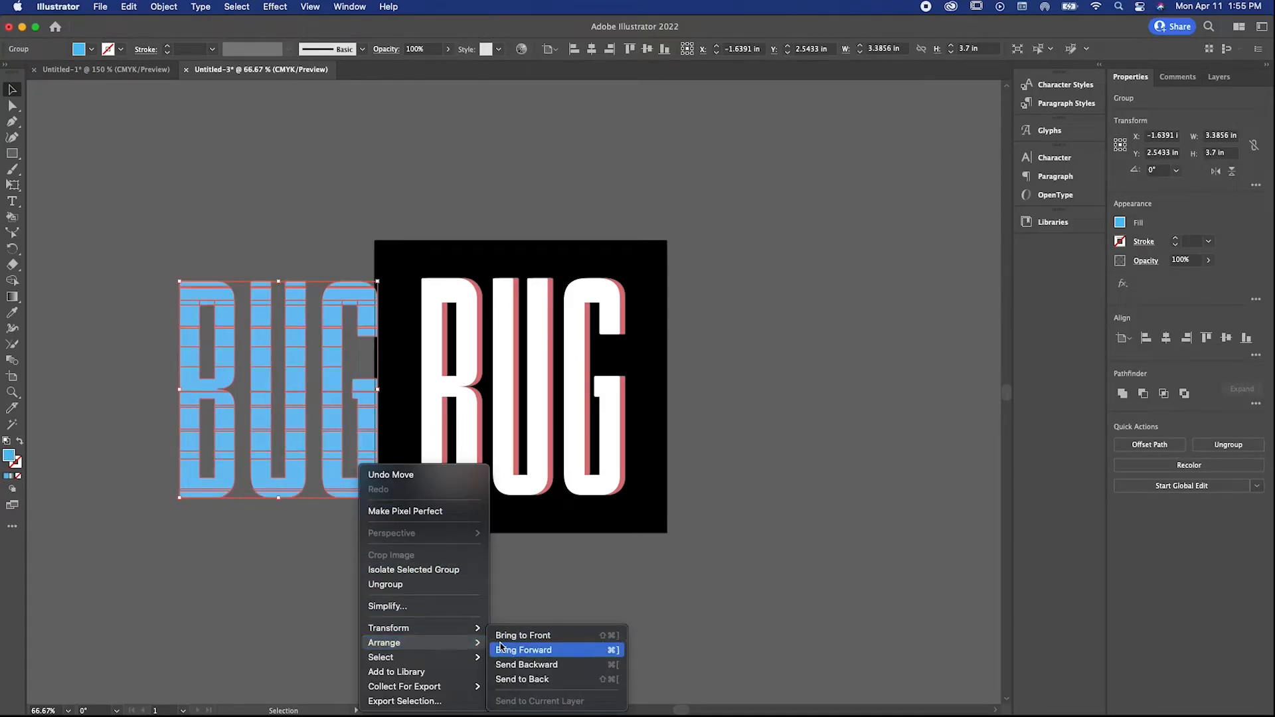
click(543, 676)
drag(369, 503, 605, 487)
key(Left)
key(Left)
key(Left)
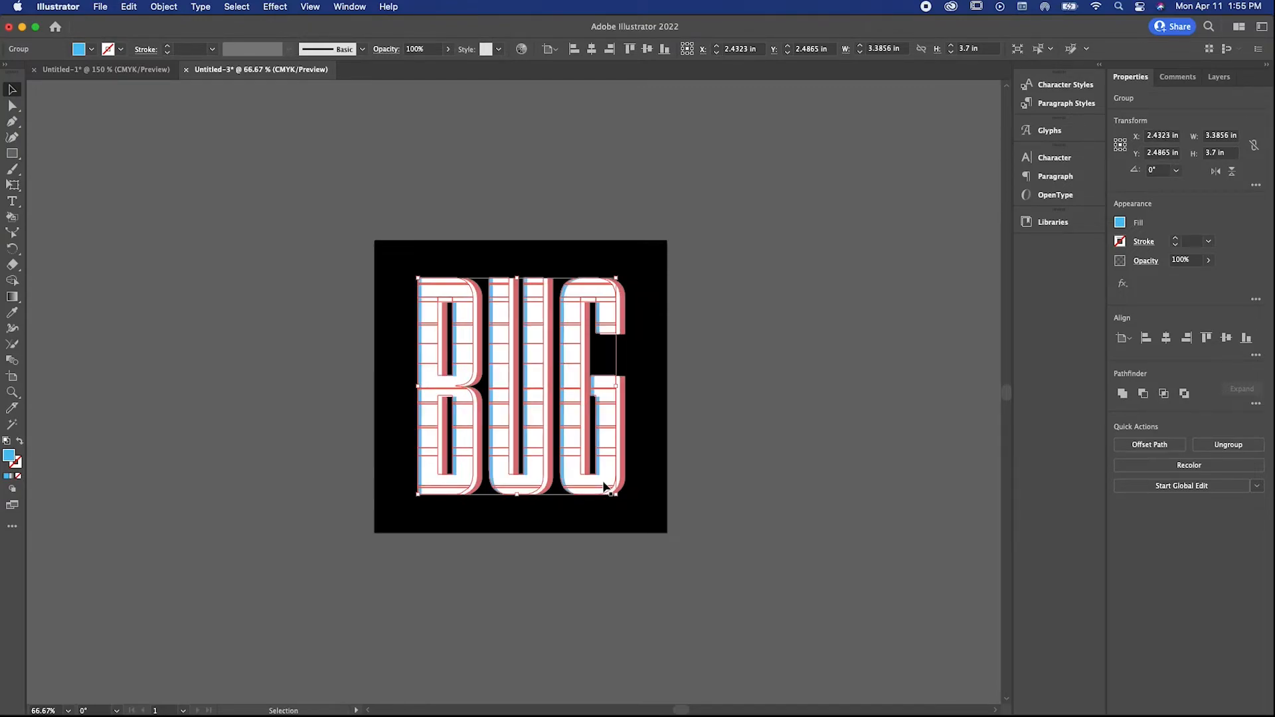
click(689, 439)
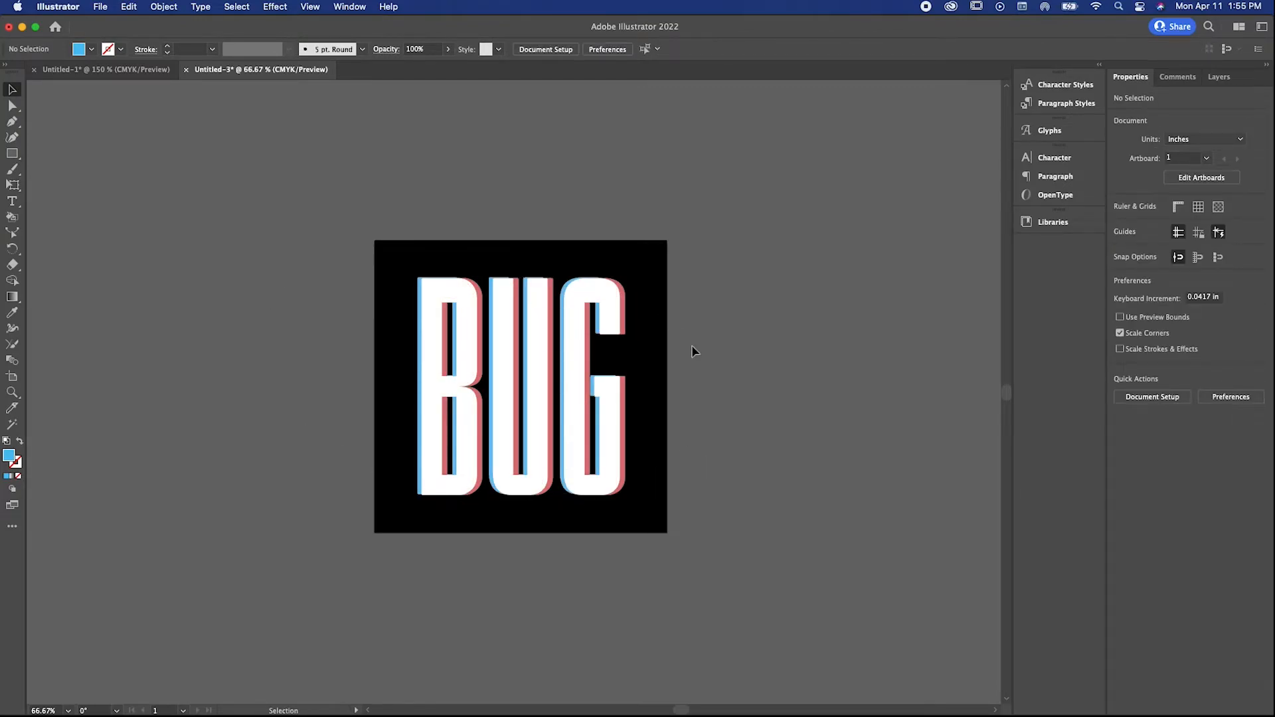
Select all three overlapping BUG groups and ungroup them into separate slices.
click(325, 340)
drag(354, 246, 687, 532)
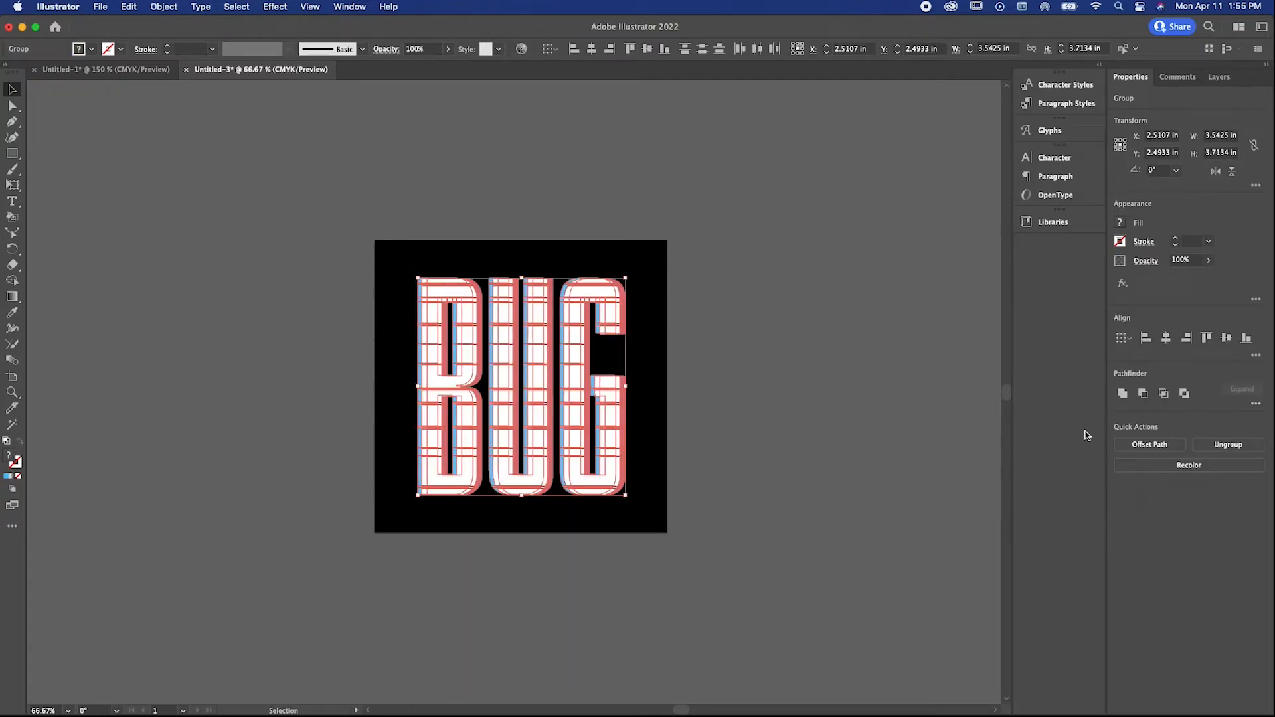
click(1256, 403)
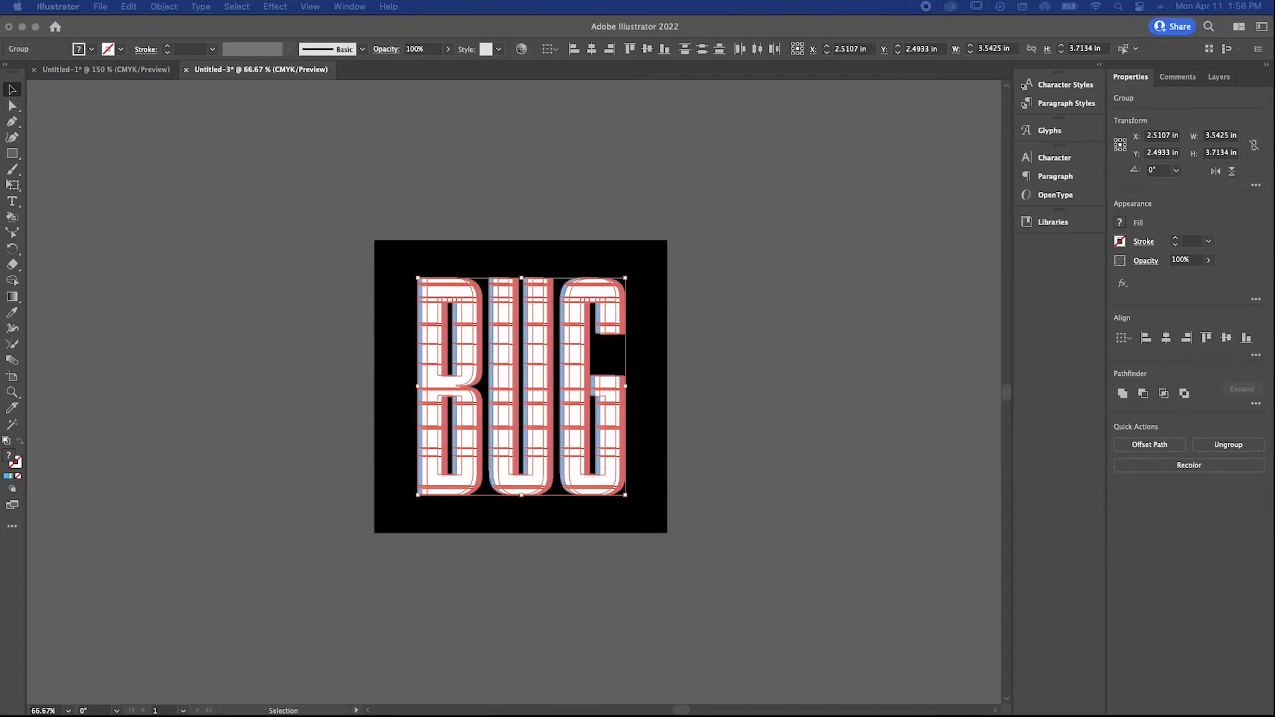
click(305, 223)
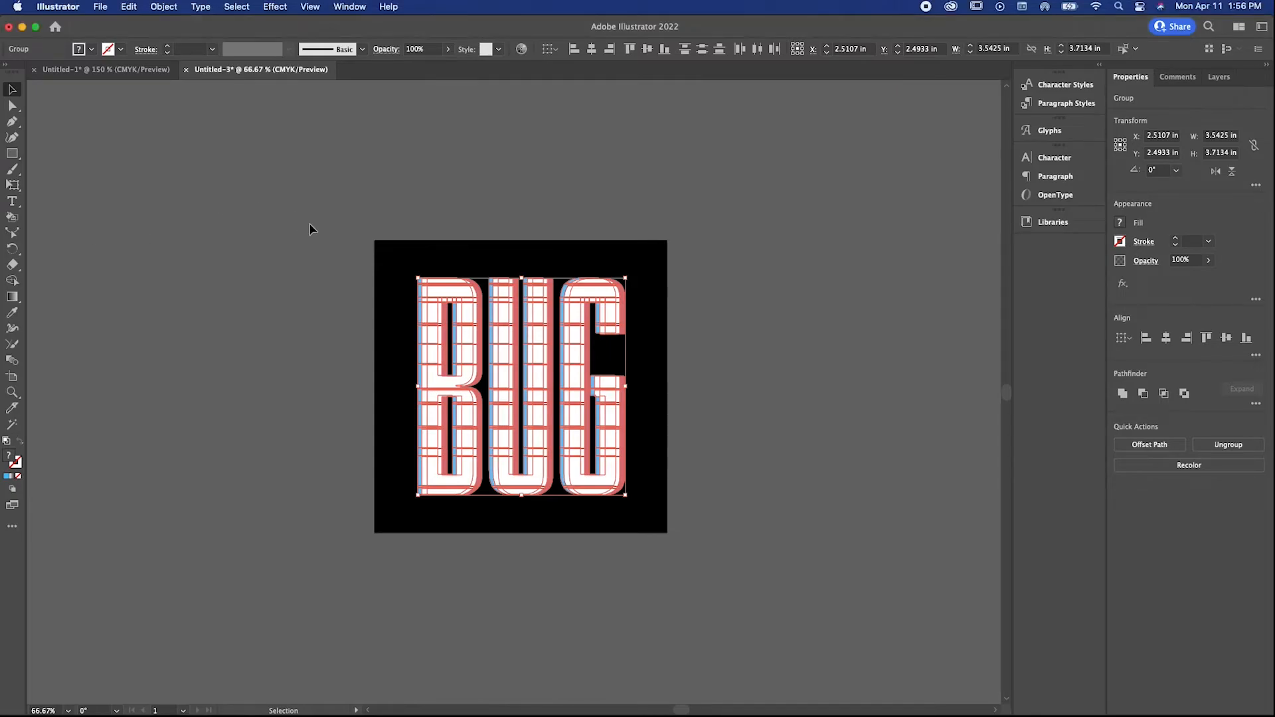
right_click(616, 487)
click(638, 605)
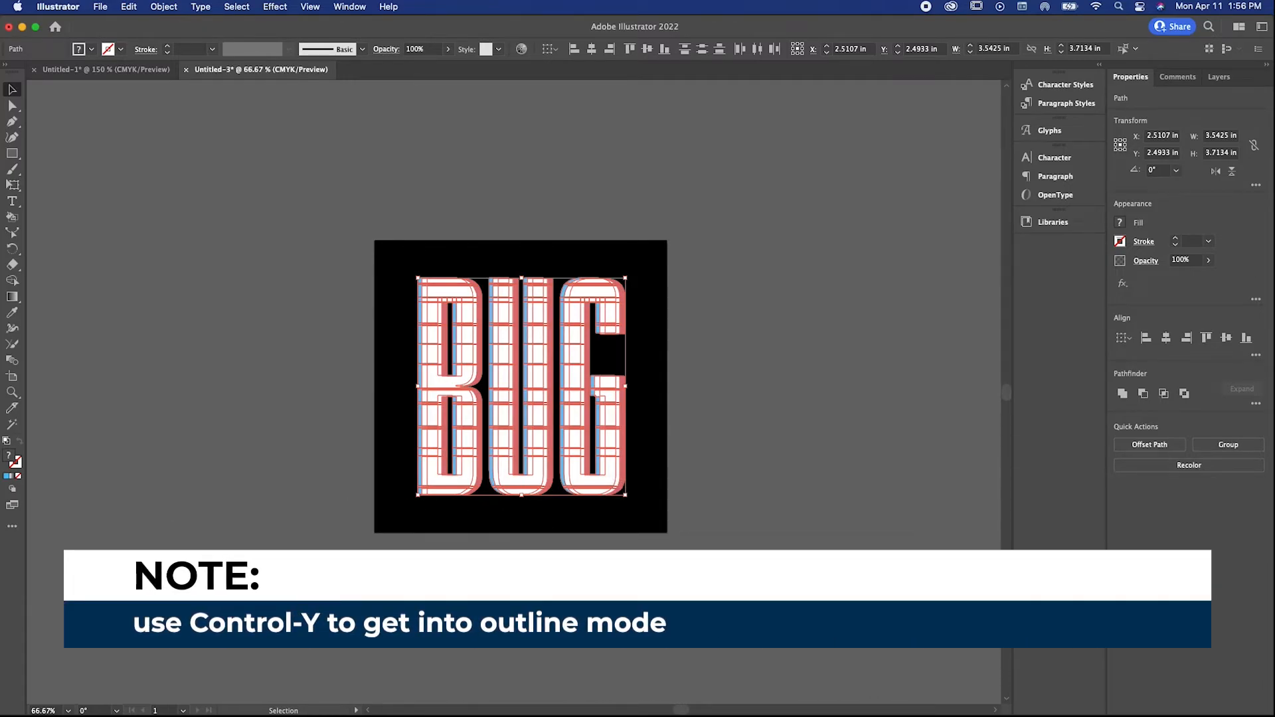
Switch the artwork to outline view and deselect all the slices.
click(310, 336)
key(super+y)
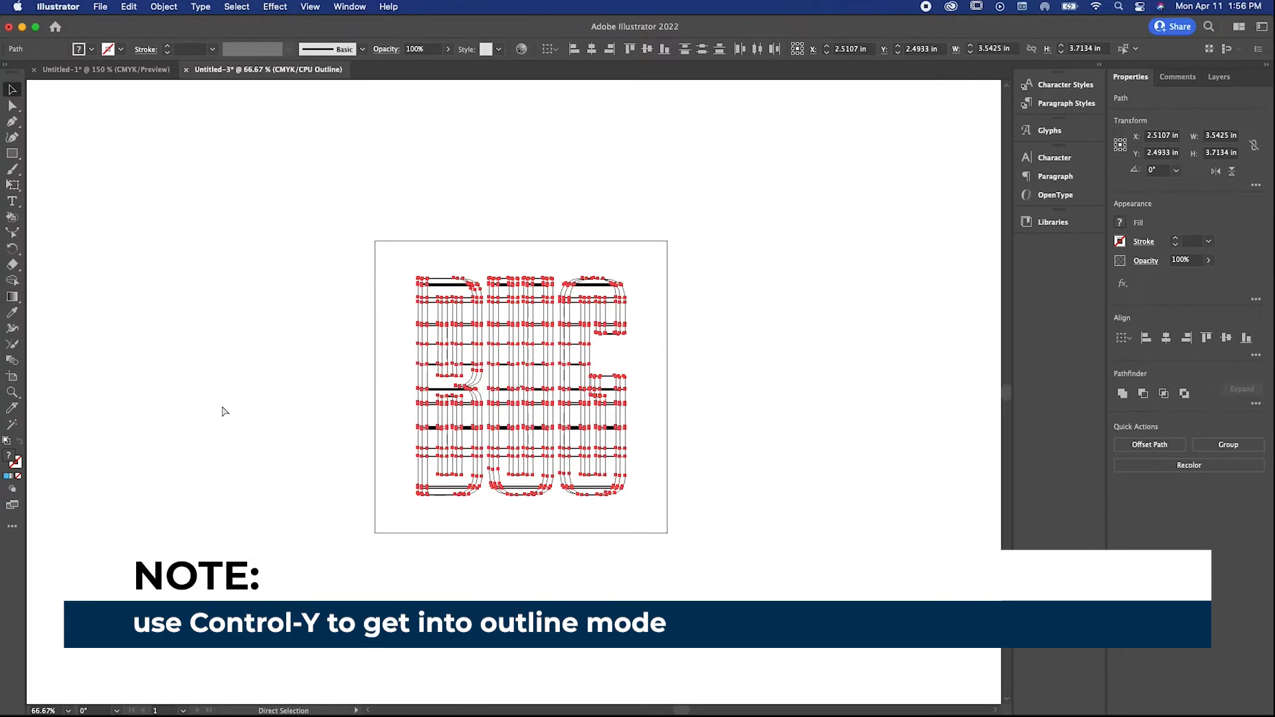
click(694, 261)
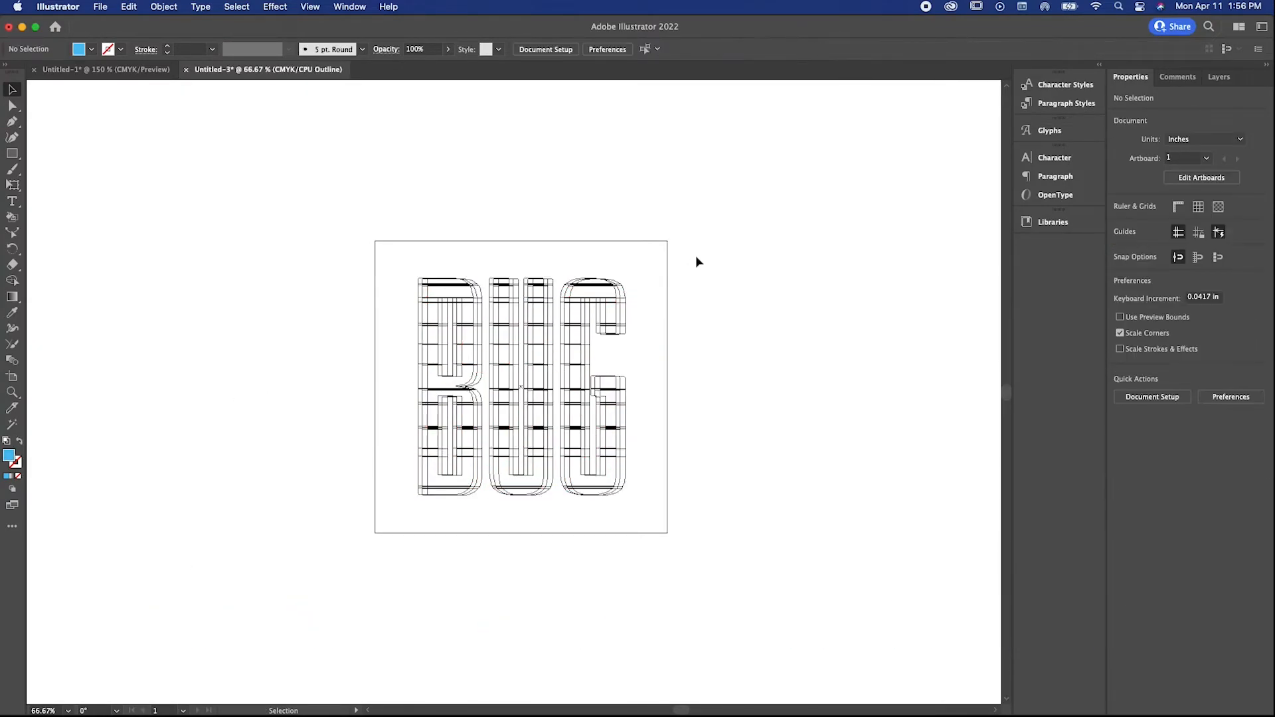
Select the thin slices at the top of all three letters and nudge them right.
key(super+equal)
key(super+equal)
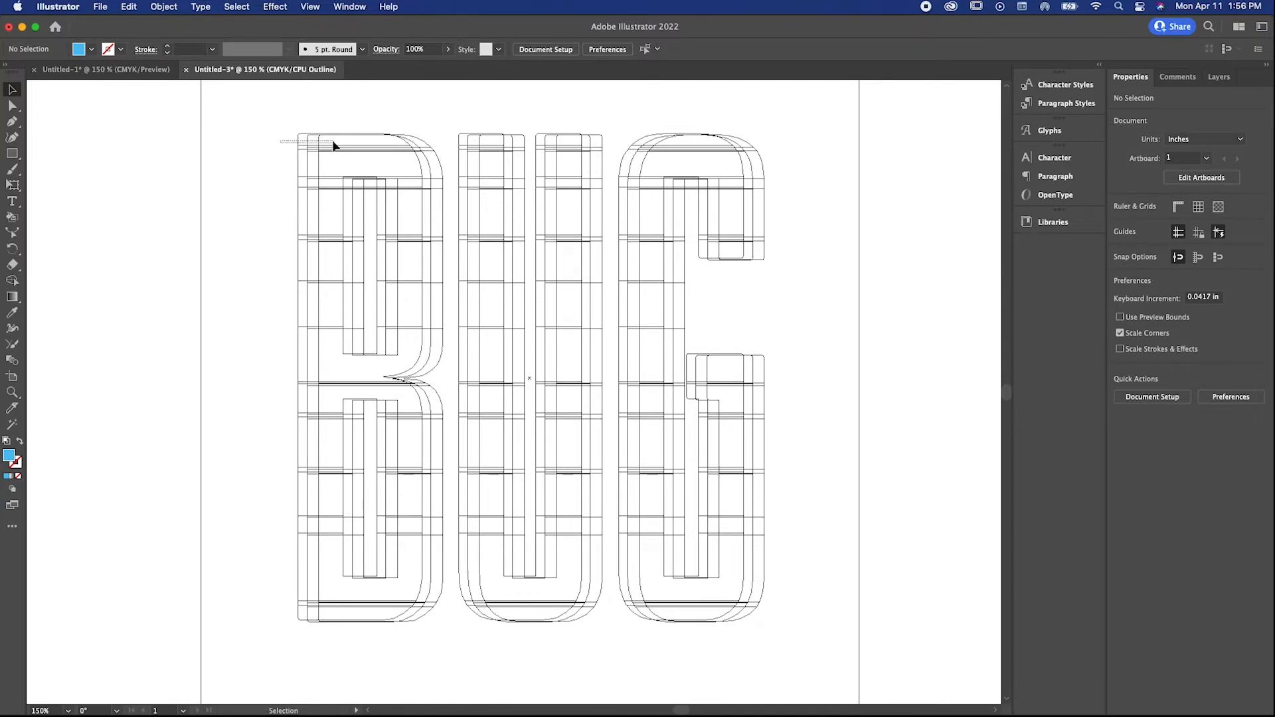
drag(292, 147, 765, 150)
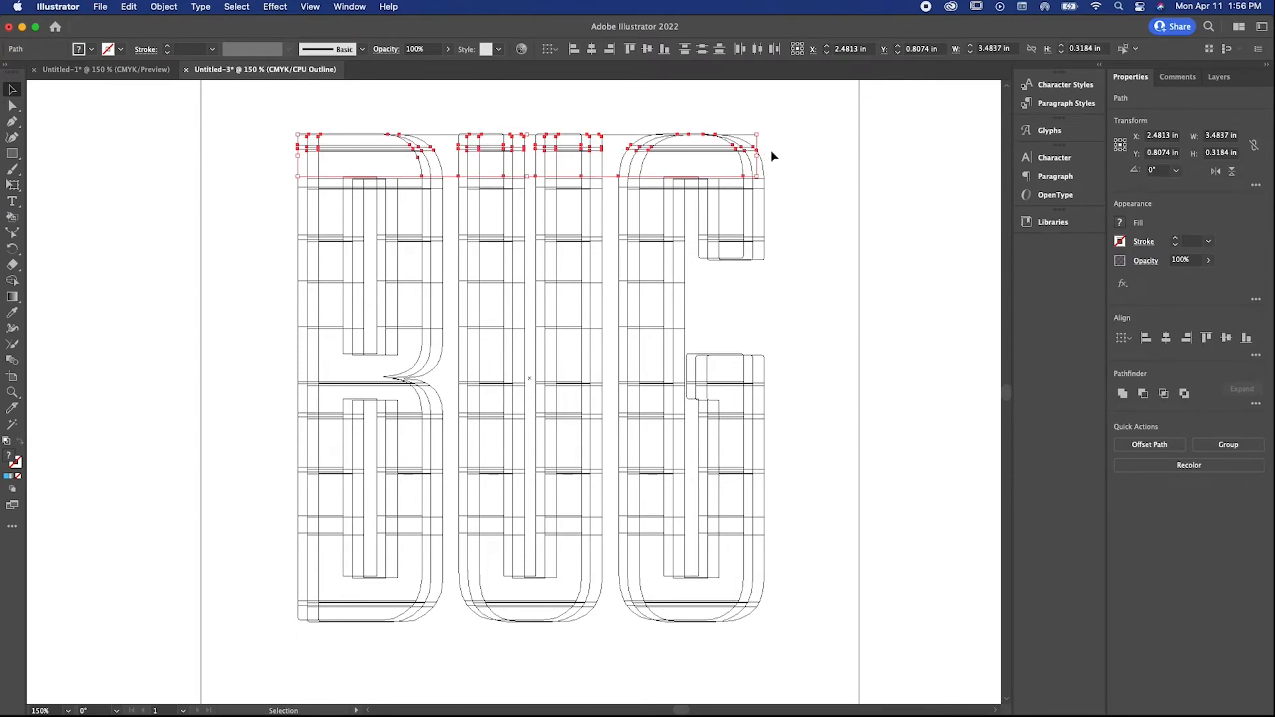
key(Right)
key(Right)
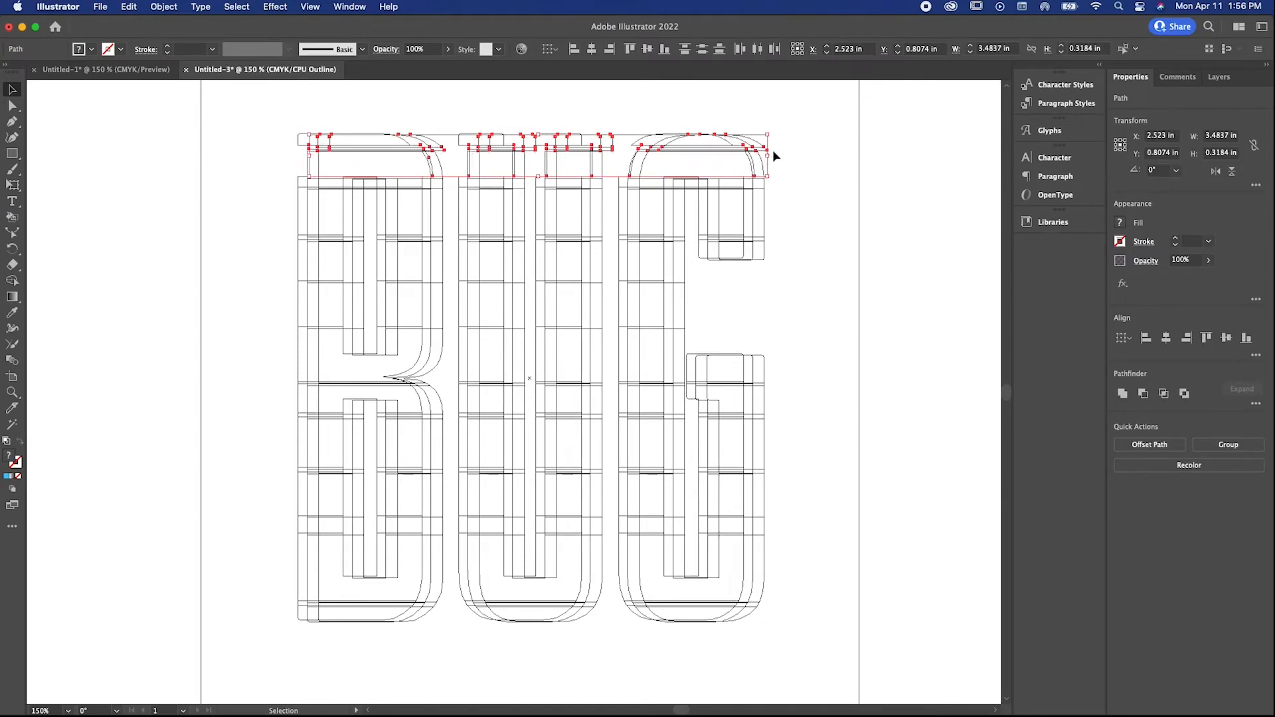
Try to nudge the thin slice row above the letter openings left together with the taller row below it.
drag(776, 188, 290, 188)
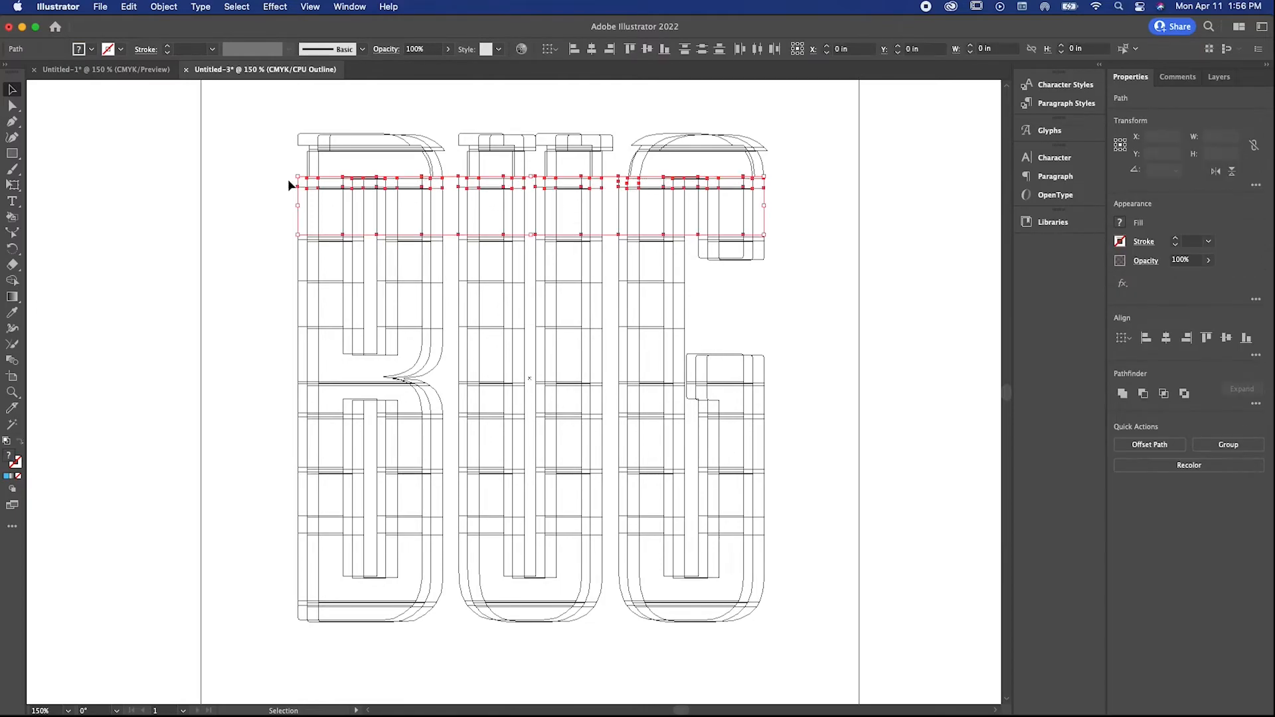
key(Left)
key(Left)
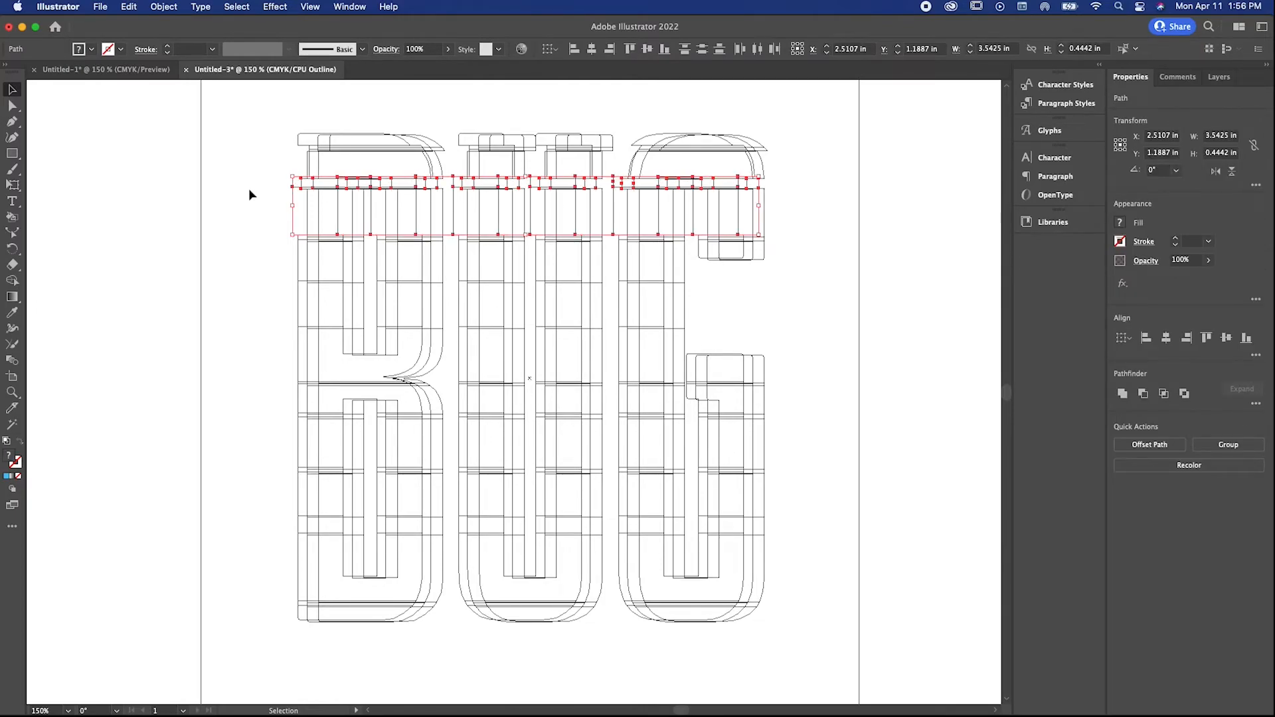
click(821, 311)
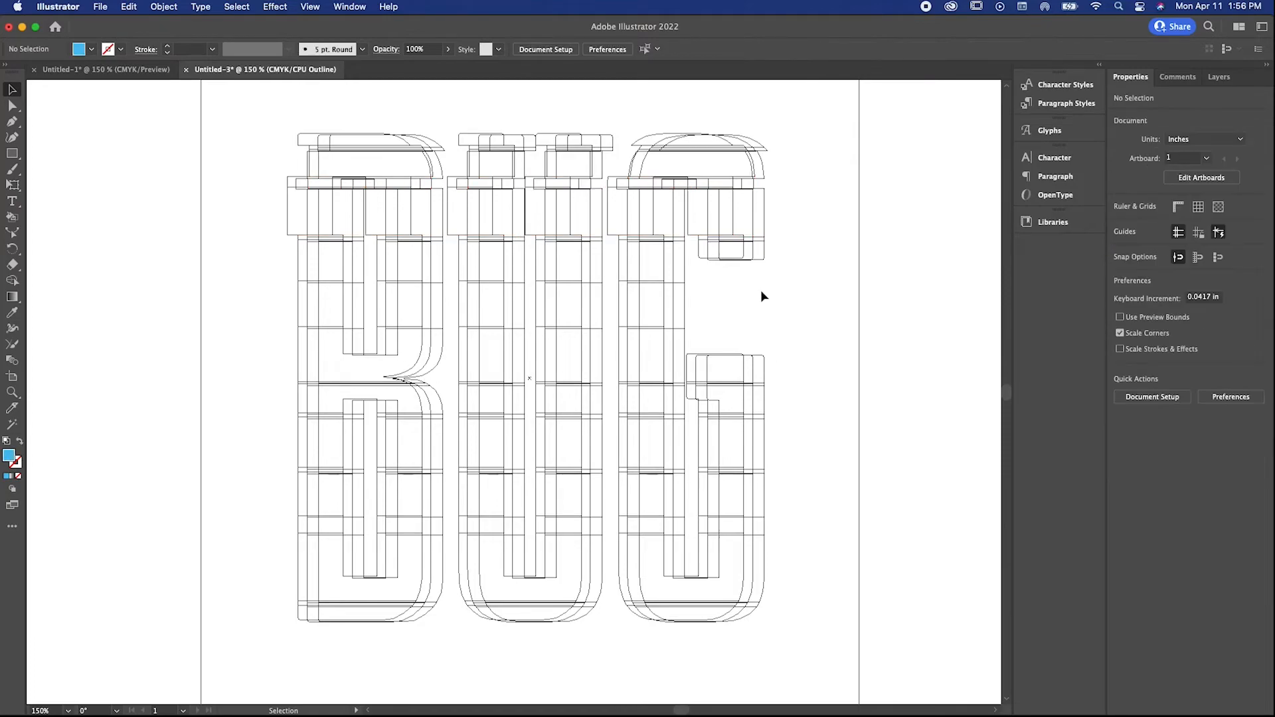
key(super+z)
key(super+z)
key(super+z)
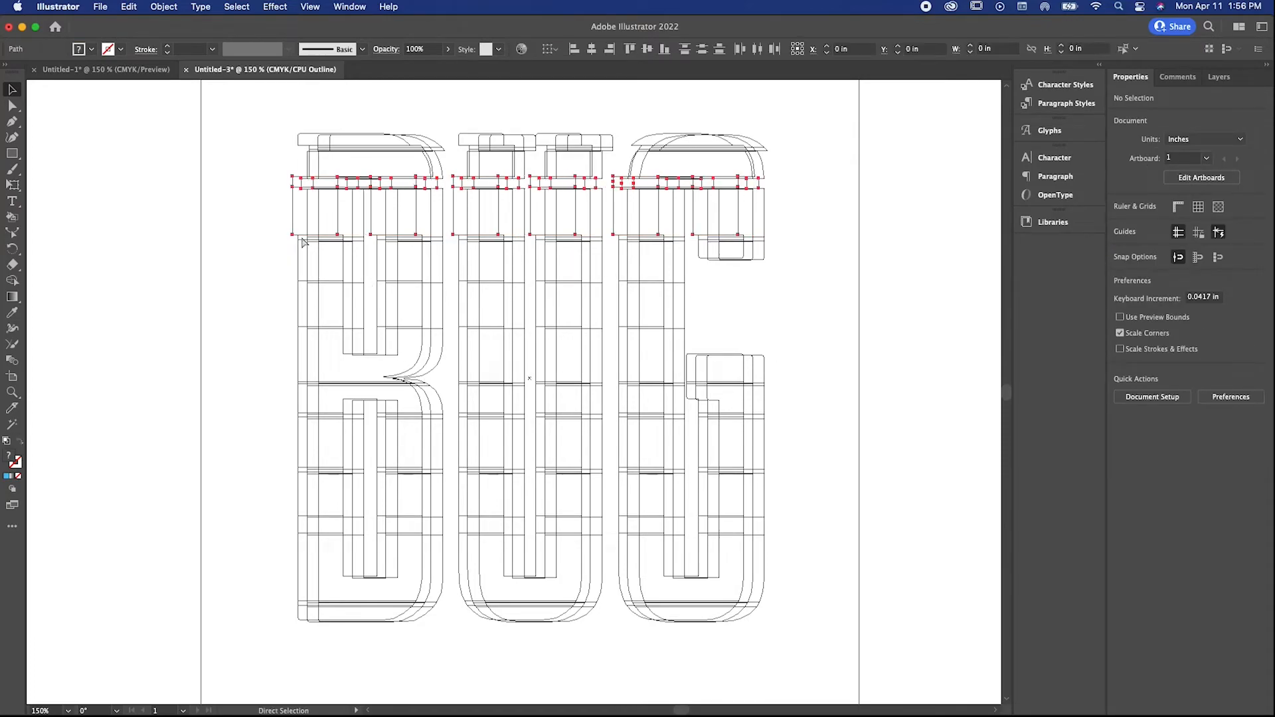
Nudge the thin slice row at the top of the letter openings left and the next thin row below it right.
click(286, 197)
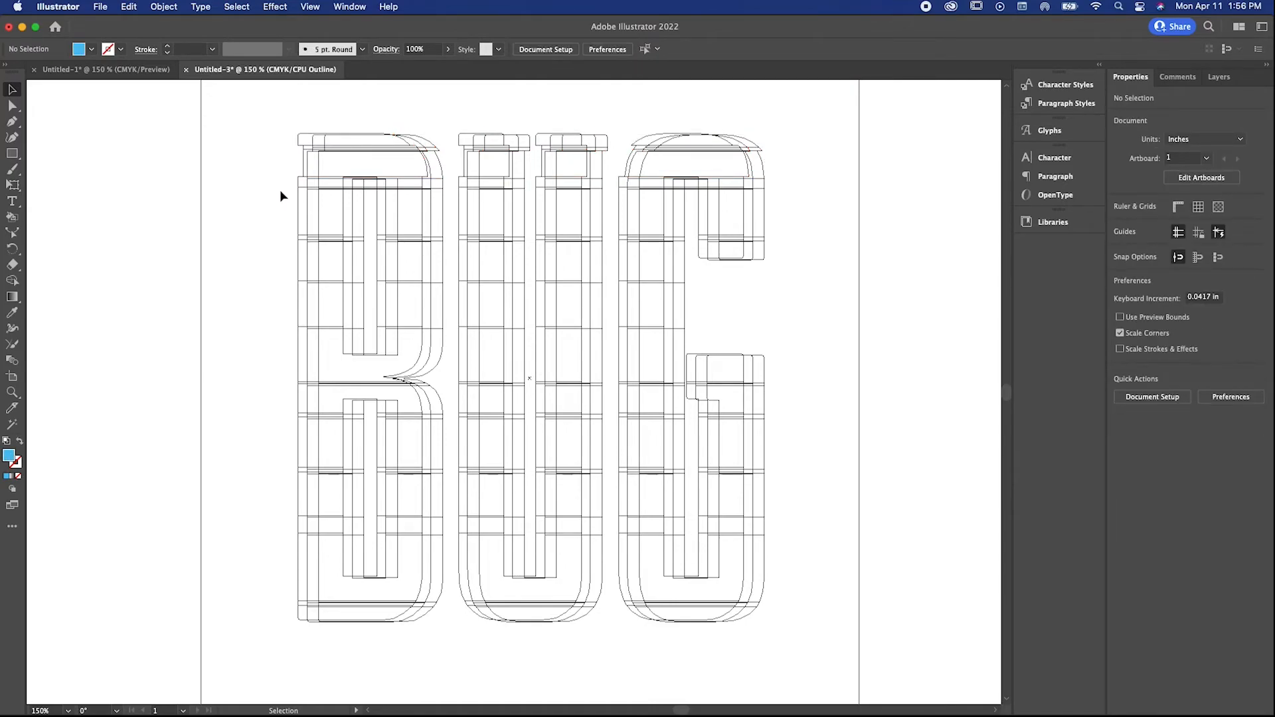
mouse_move(286, 177)
mouse_down()
mouse_move(350, 190)
mouse_move(768, 184)
mouse_move(281, 181)
mouse_up()
click(776, 186)
drag(285, 237, 767, 238)
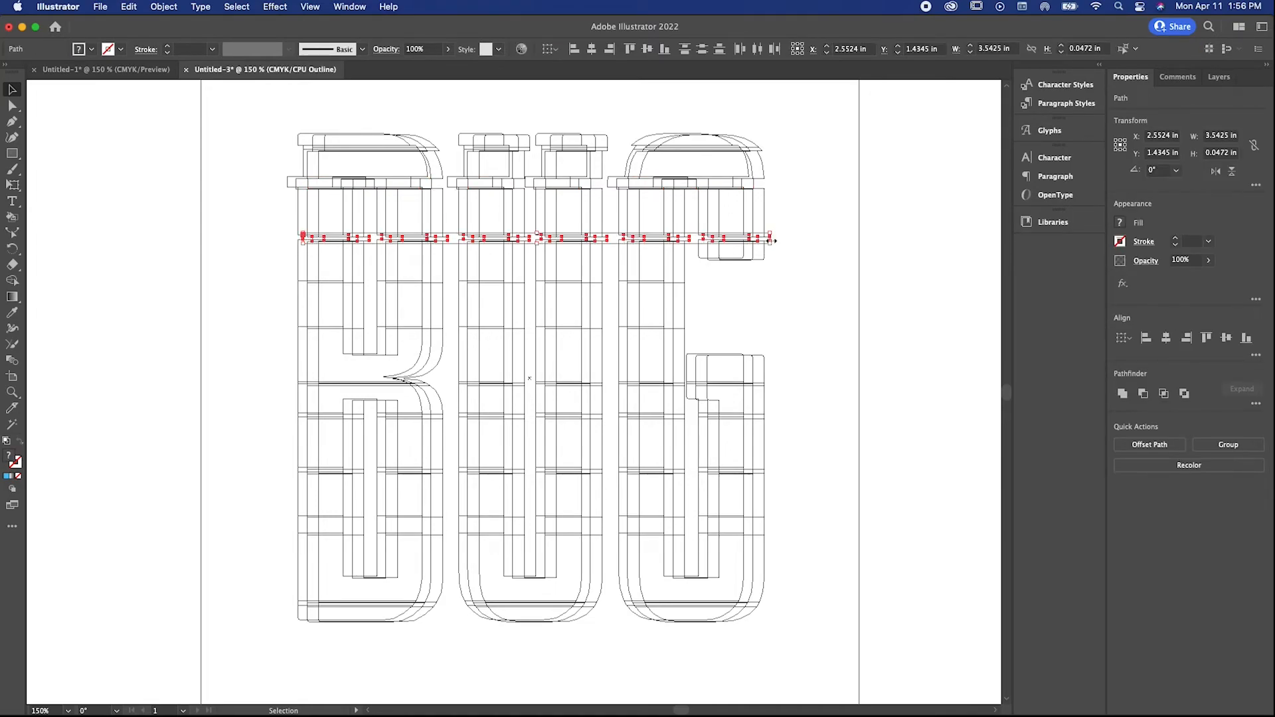
click(748, 302)
Nudge the slice row crossing the B's upper opening left and the row just below the B's waist right.
drag(284, 310, 762, 315)
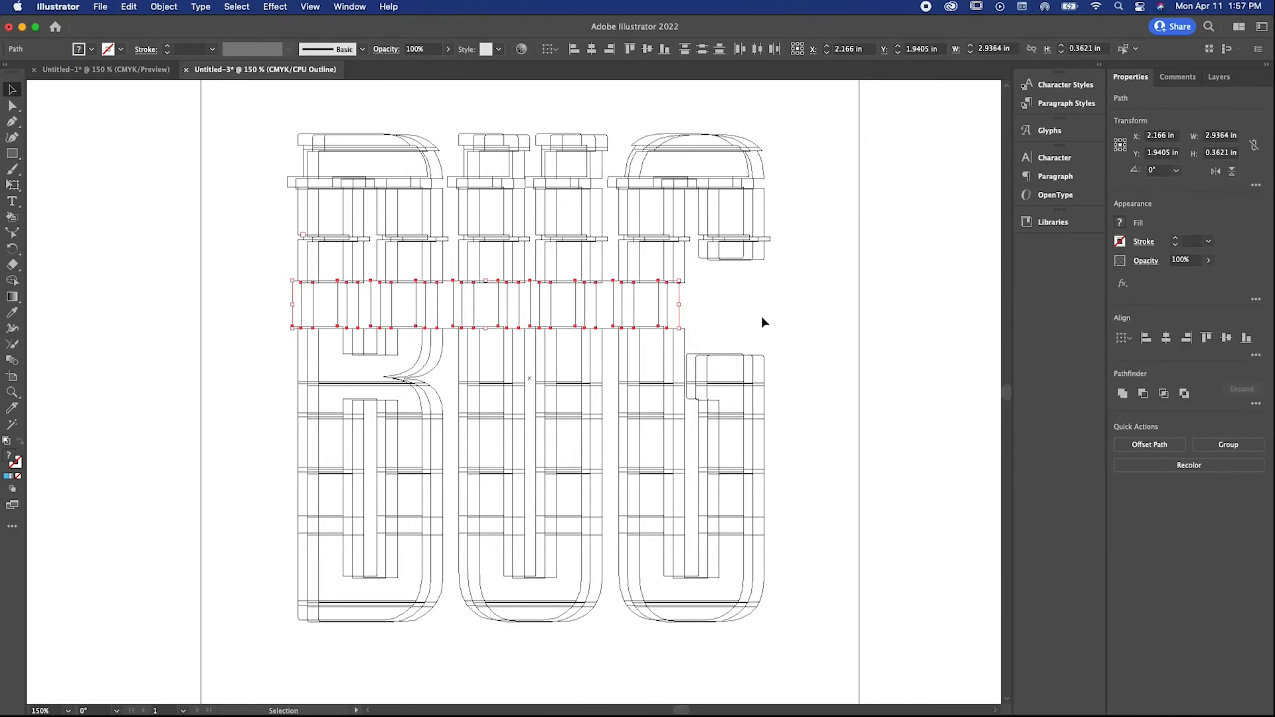
key(Left)
key(Left)
key(Left)
click(284, 407)
drag(273, 396, 776, 411)
key(Right)
key(Right)
click(767, 466)
Try to nudge the thin slice row crossing the B's lower opening left together with the taller row beneath it.
drag(767, 470, 292, 476)
key(Left)
click(841, 547)
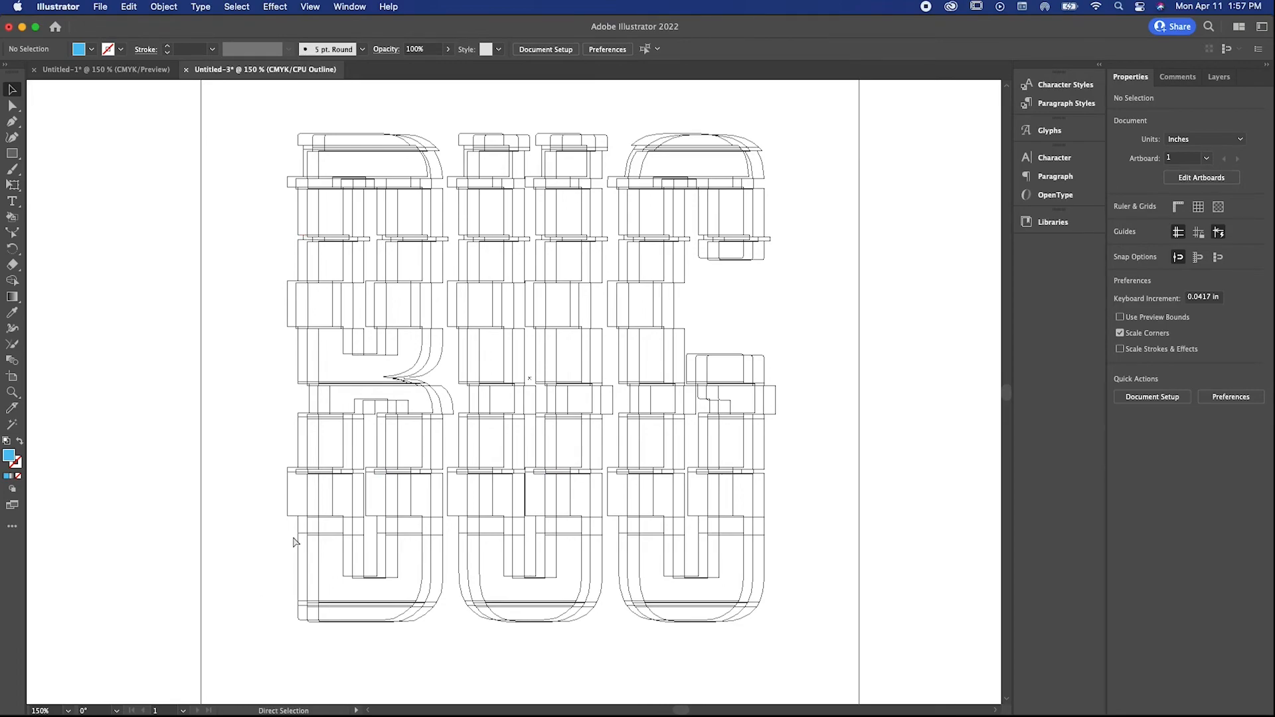
click(295, 515)
key(Delete)
Nudge only the thin slice row crossing the B's lower opening left, and the next narrow row further down right.
drag(298, 476, 767, 476)
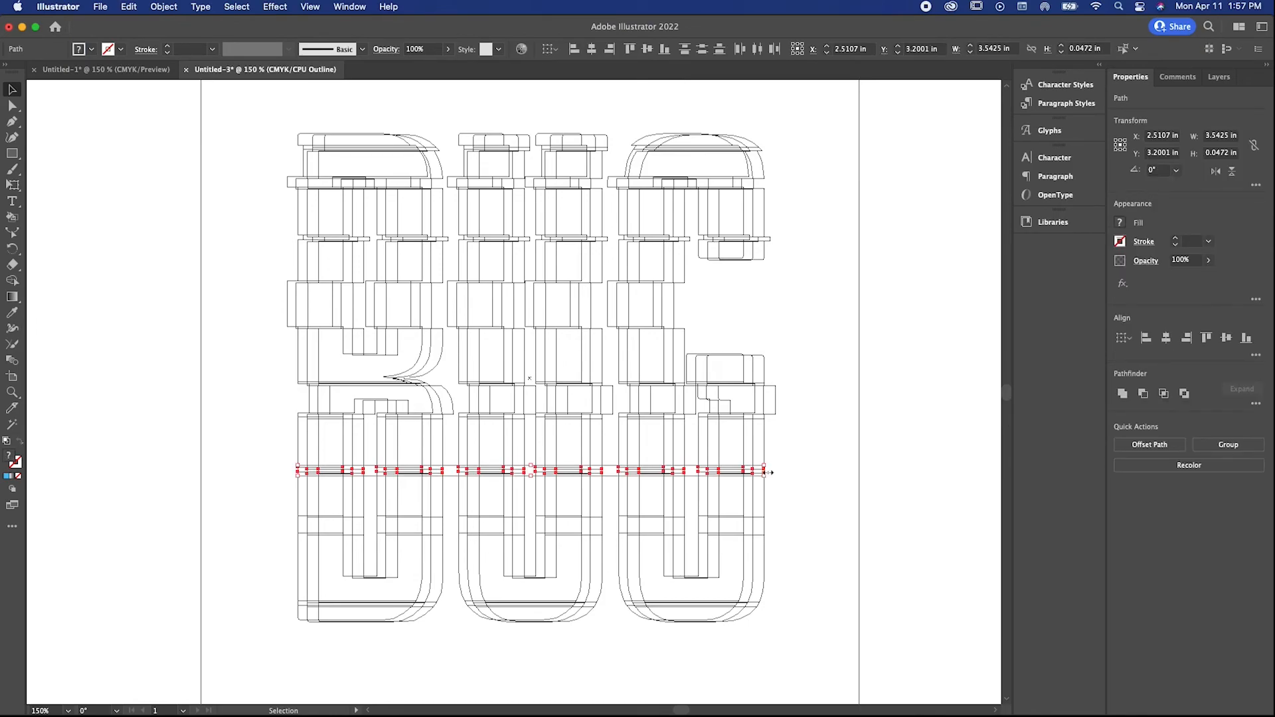
key(Left)
key(Left)
key(Left)
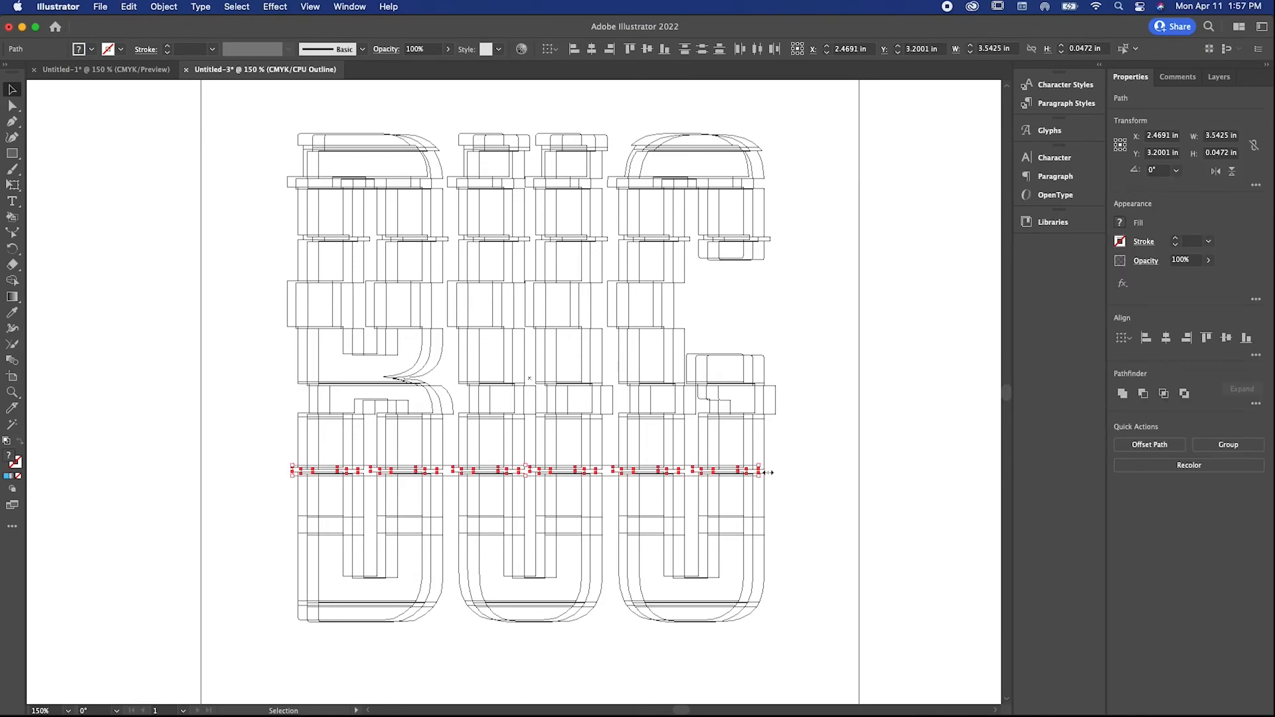
drag(778, 530, 271, 520)
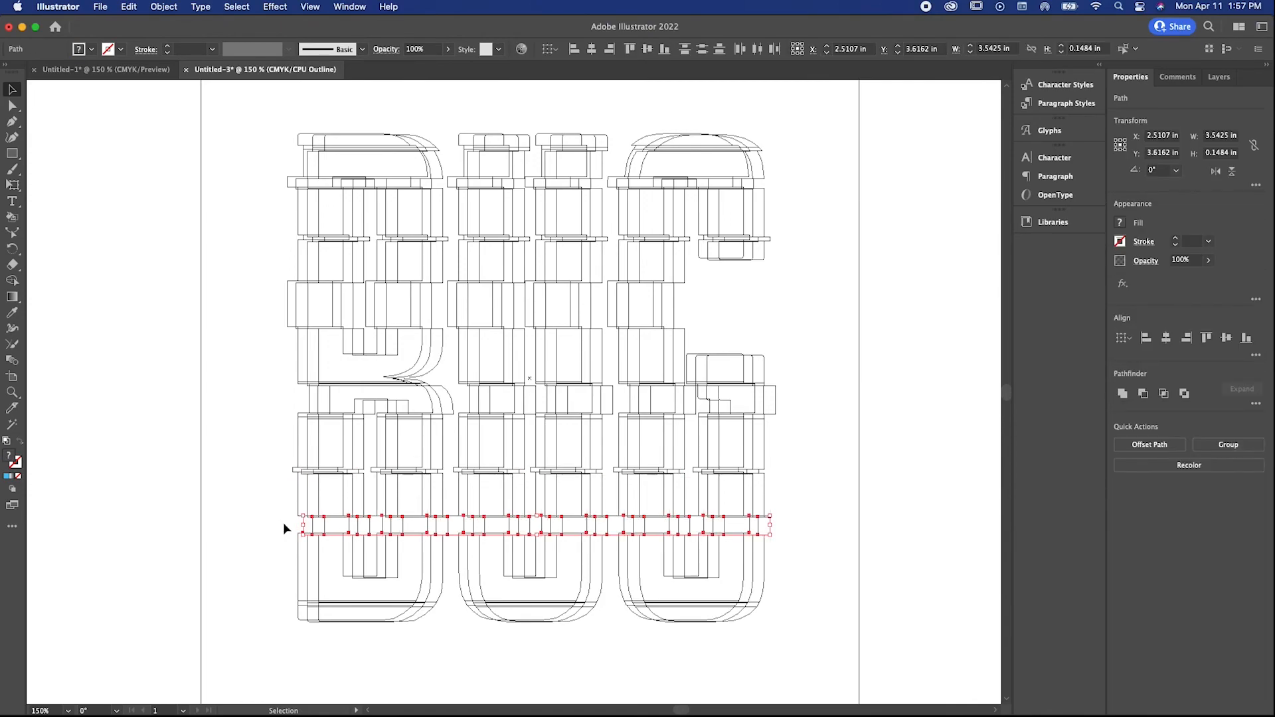
key(Right)
key(Right)
key(Right)
Nudge the thin slice row near the base of the letters left, deselect it, and return to the full-colour preview.
drag(763, 604, 276, 622)
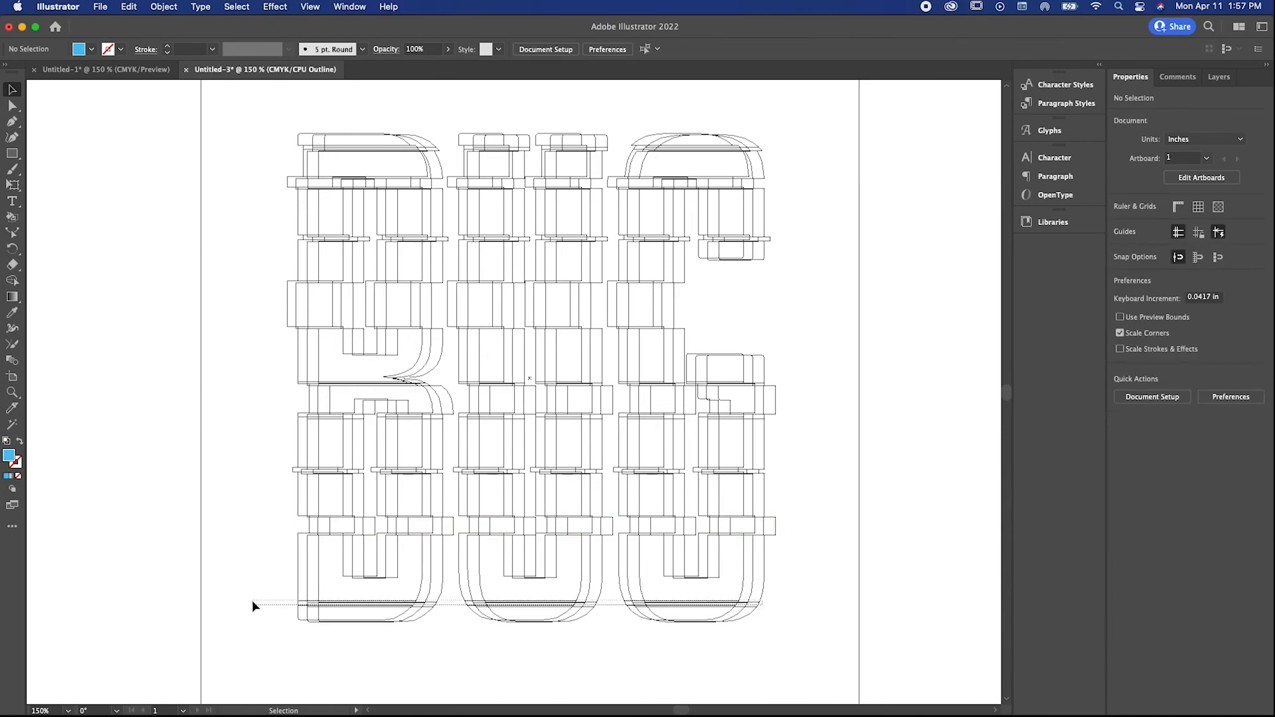
key(Left)
key(Left)
key(Left)
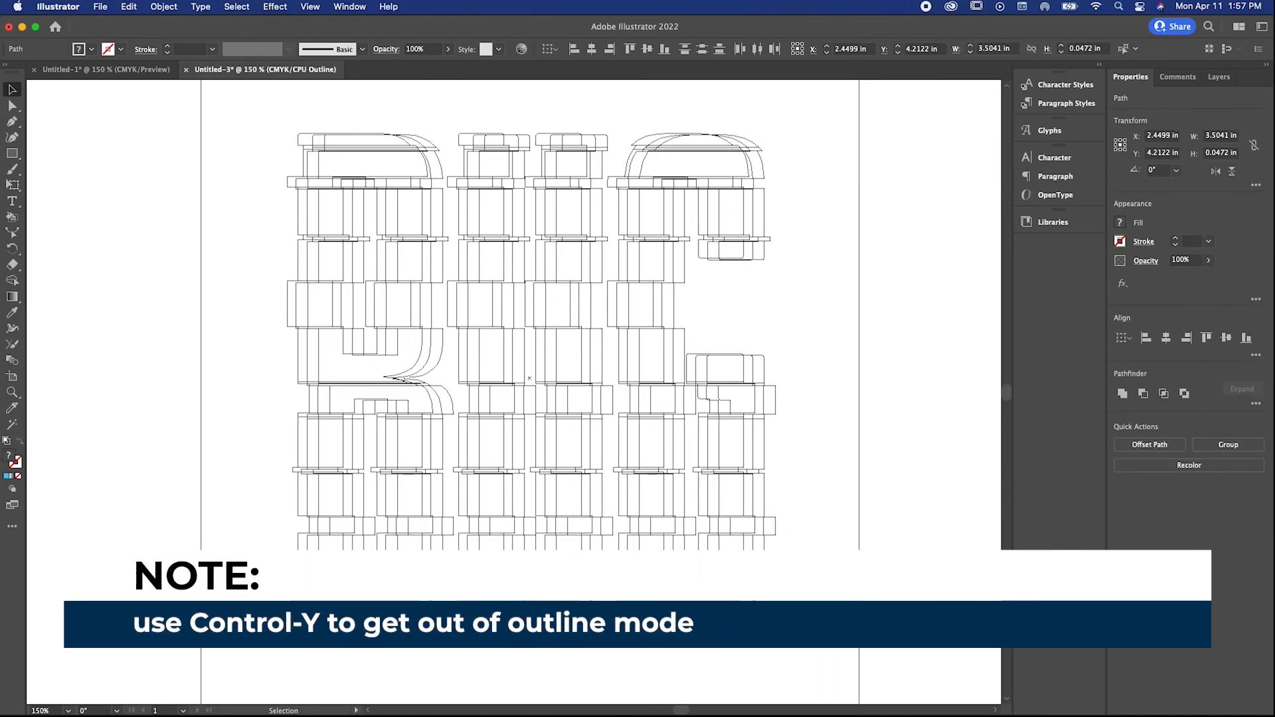
click(166, 445)
key(super+y)
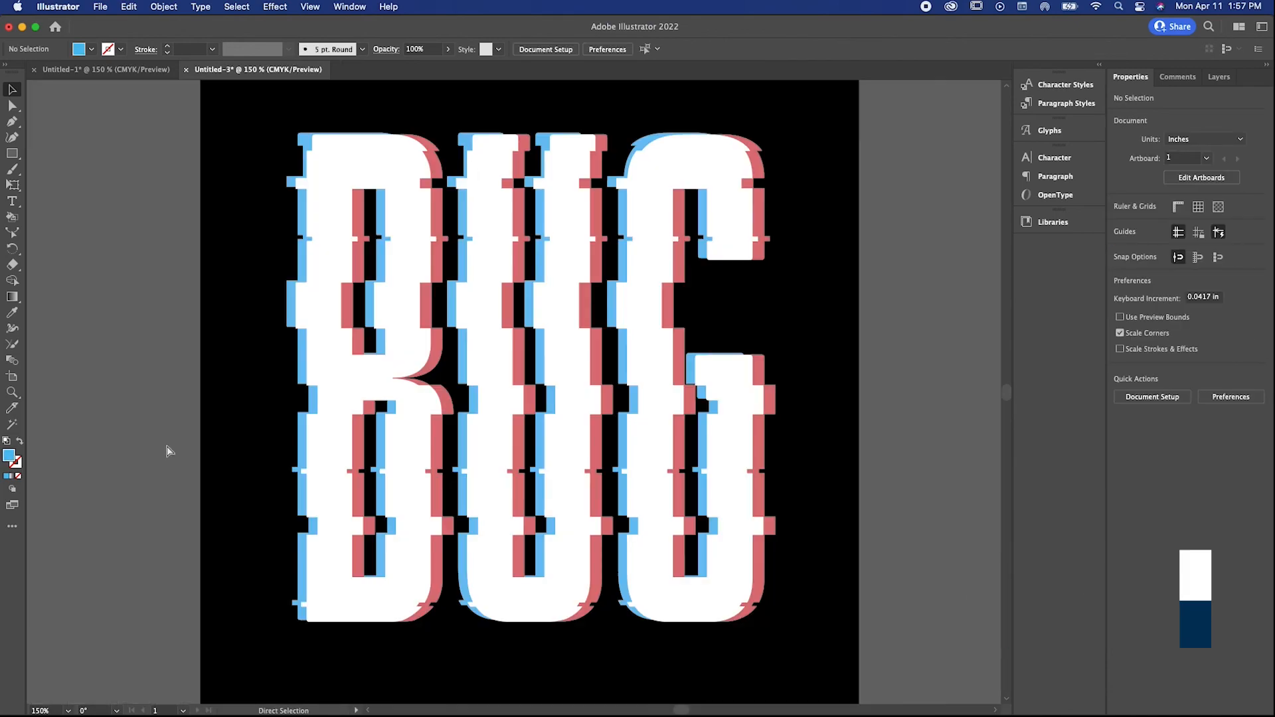